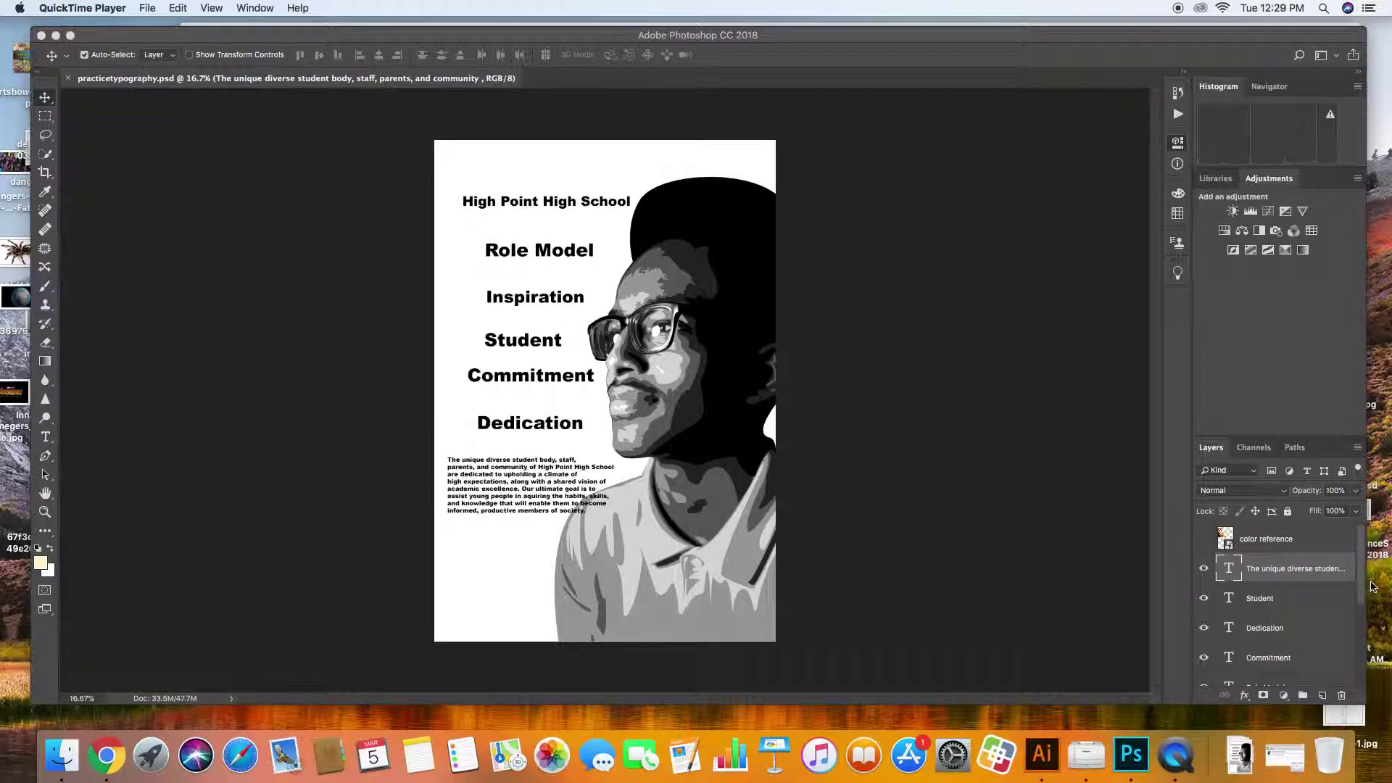
pyautogui.moveTo(1361, 560)
pyautogui.mouseDown()
pyautogui.moveTo(1359, 638)
pyautogui.moveTo(1365, 547)
pyautogui.mouseUp()
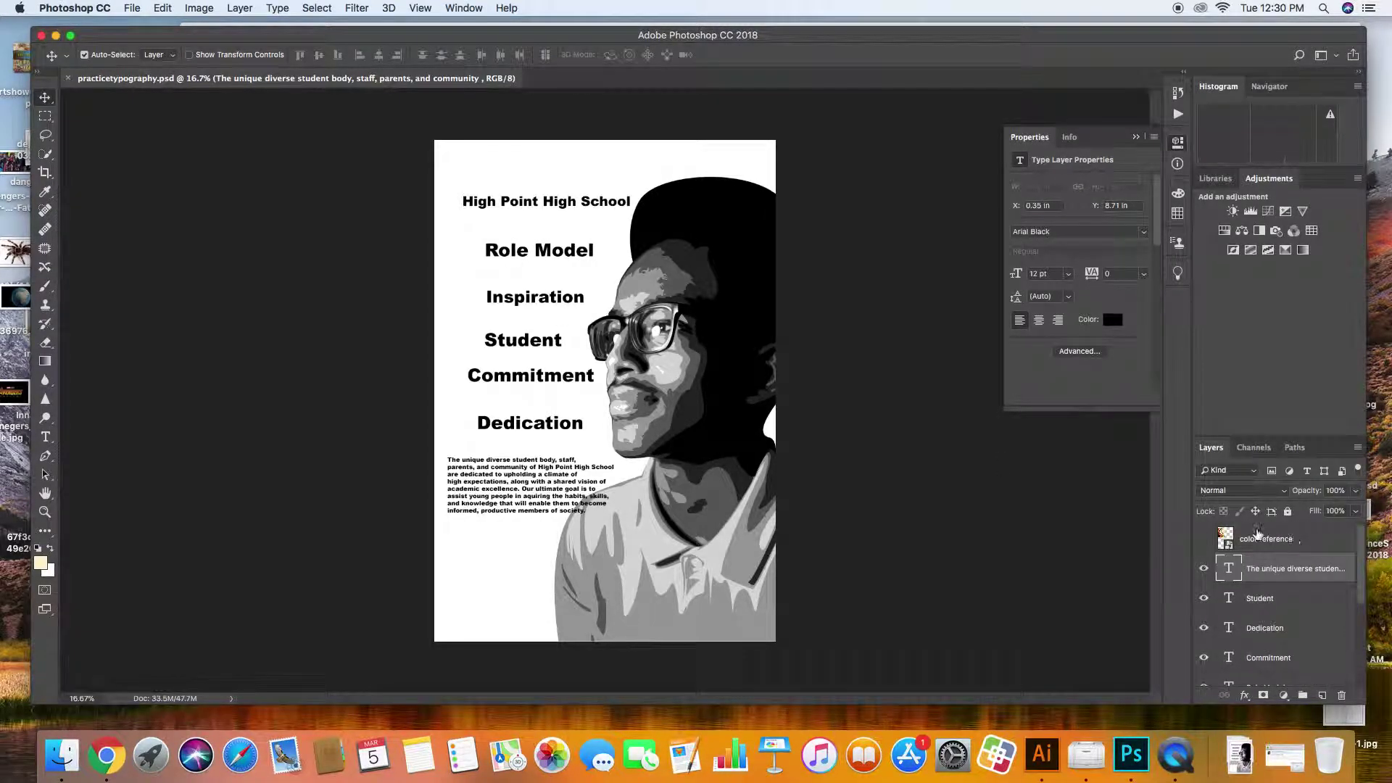
pyautogui.click(465, 8)
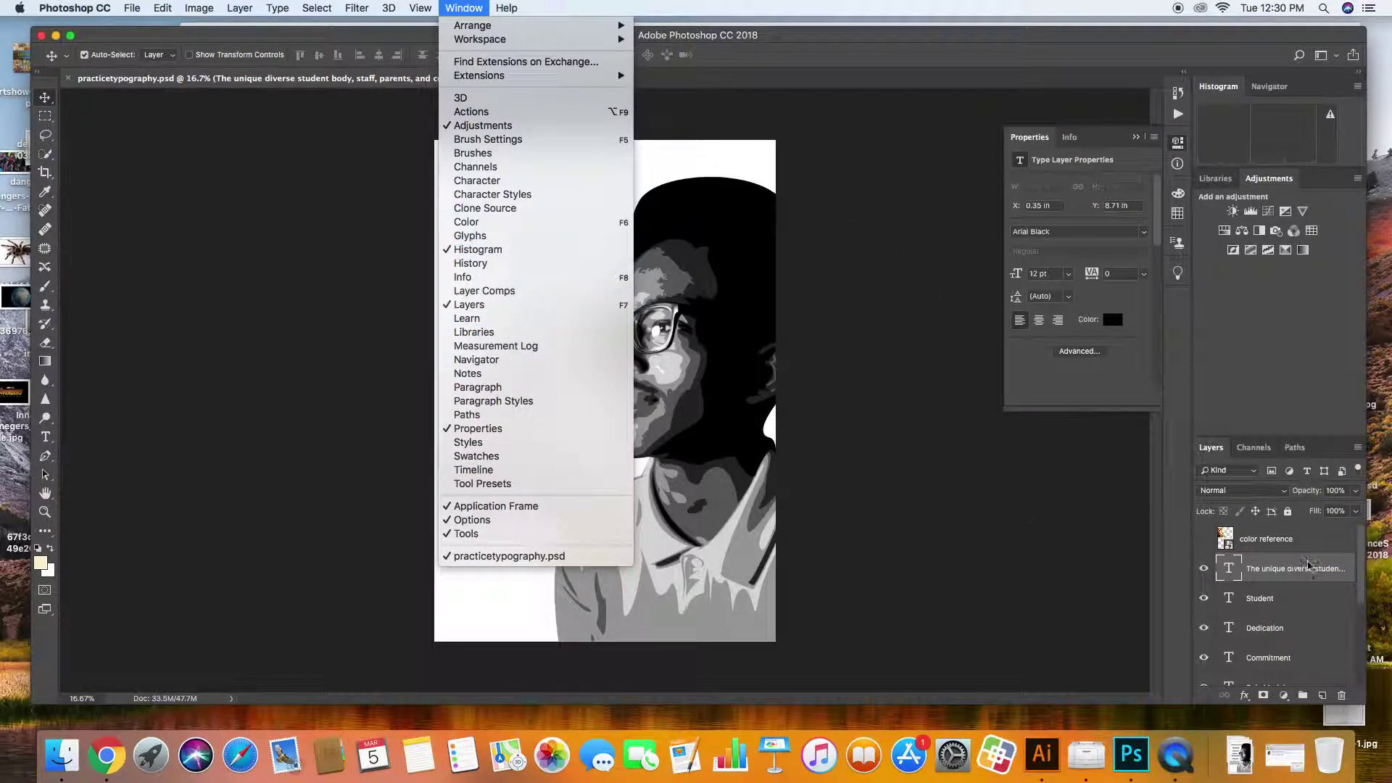
pyautogui.click(1307, 566)
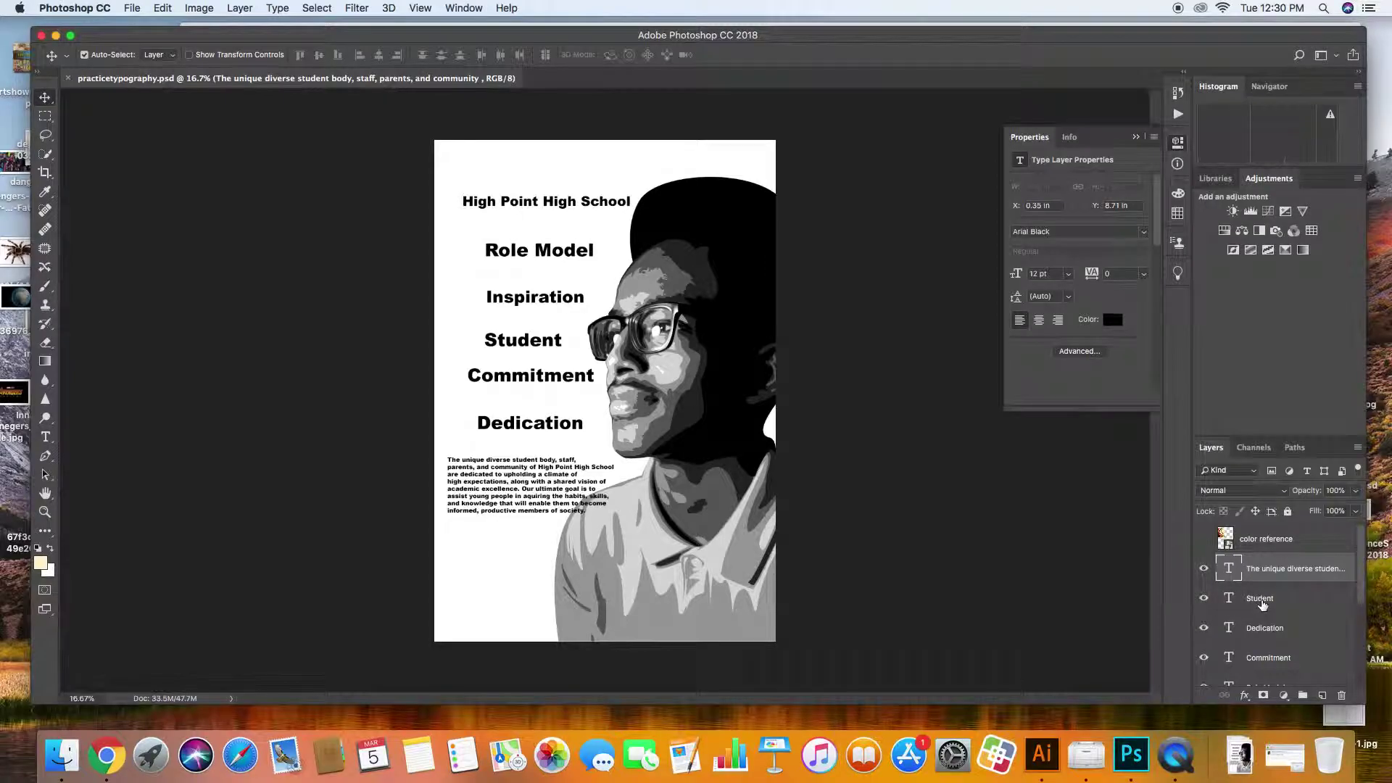
pyautogui.click(1263, 604)
pyautogui.click(1231, 569)
pyautogui.click(1229, 601)
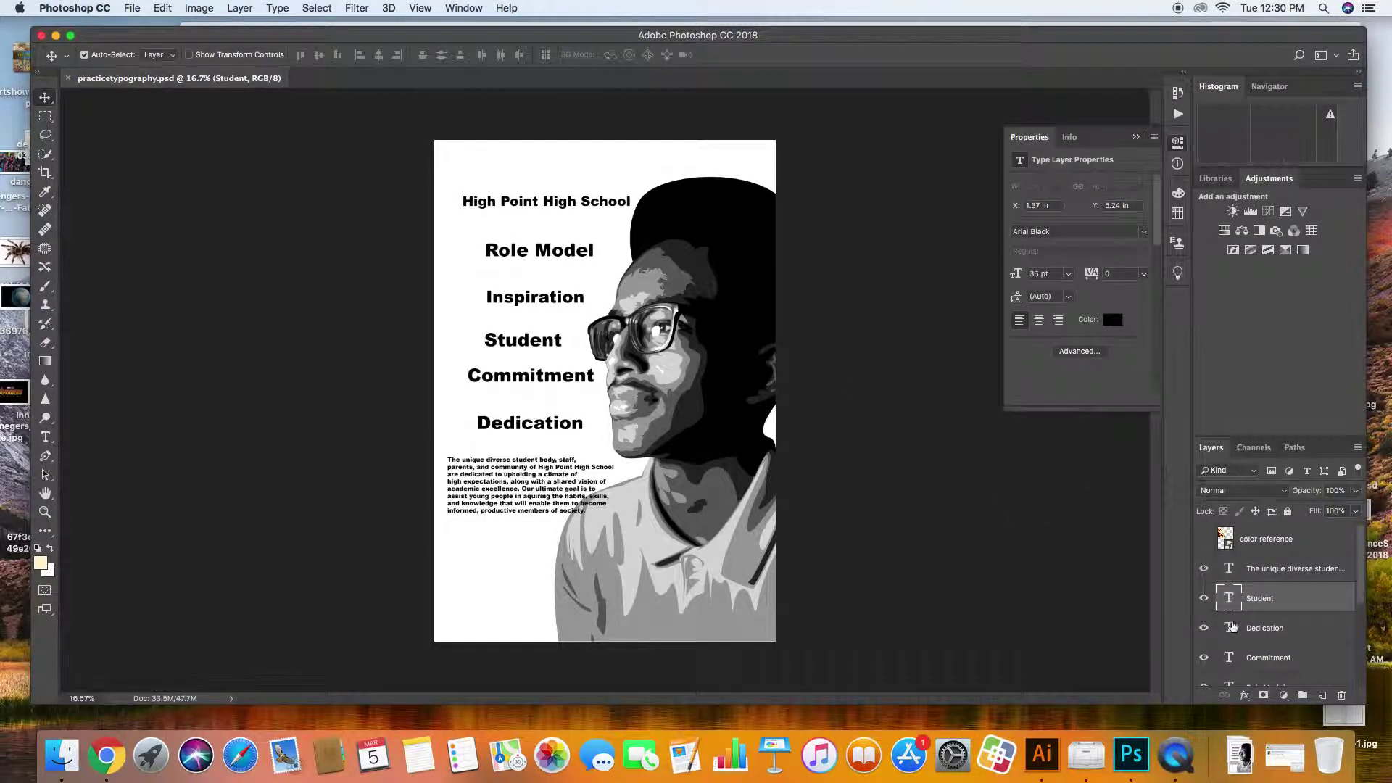
pyautogui.click(1231, 628)
pyautogui.click(1238, 578)
pyautogui.click(1240, 596)
# - Change the font of the Student text to Didot
pyautogui.doubleClick(1229, 599)
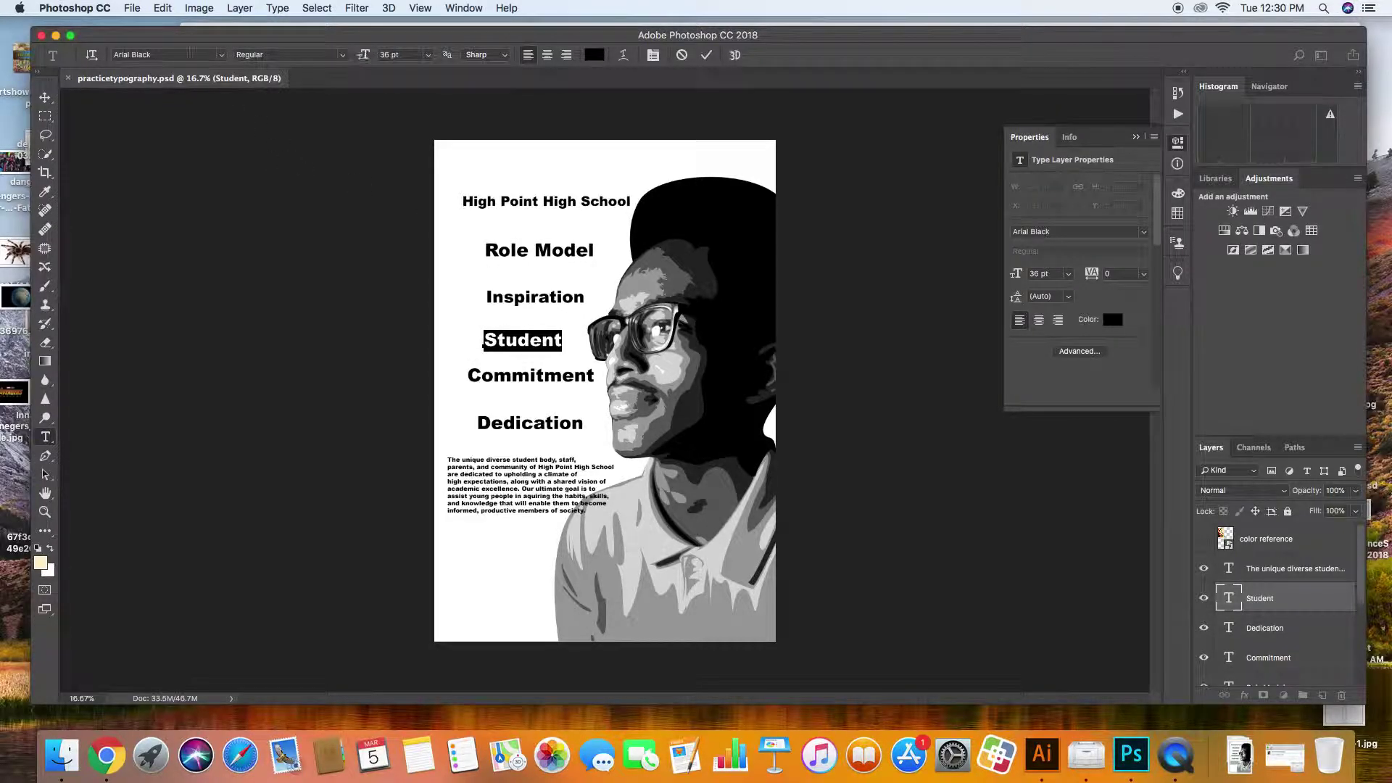
pyautogui.click(221, 55)
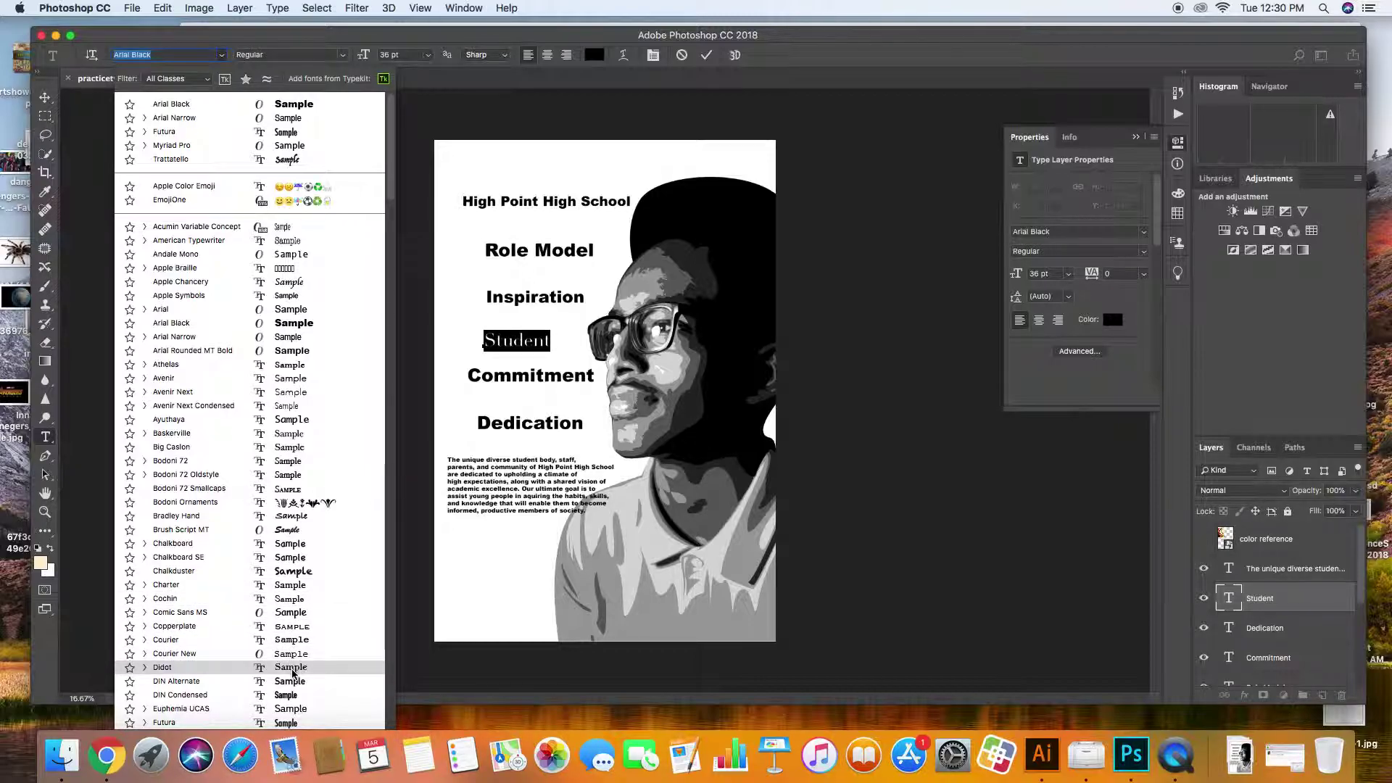
pyautogui.click(292, 667)
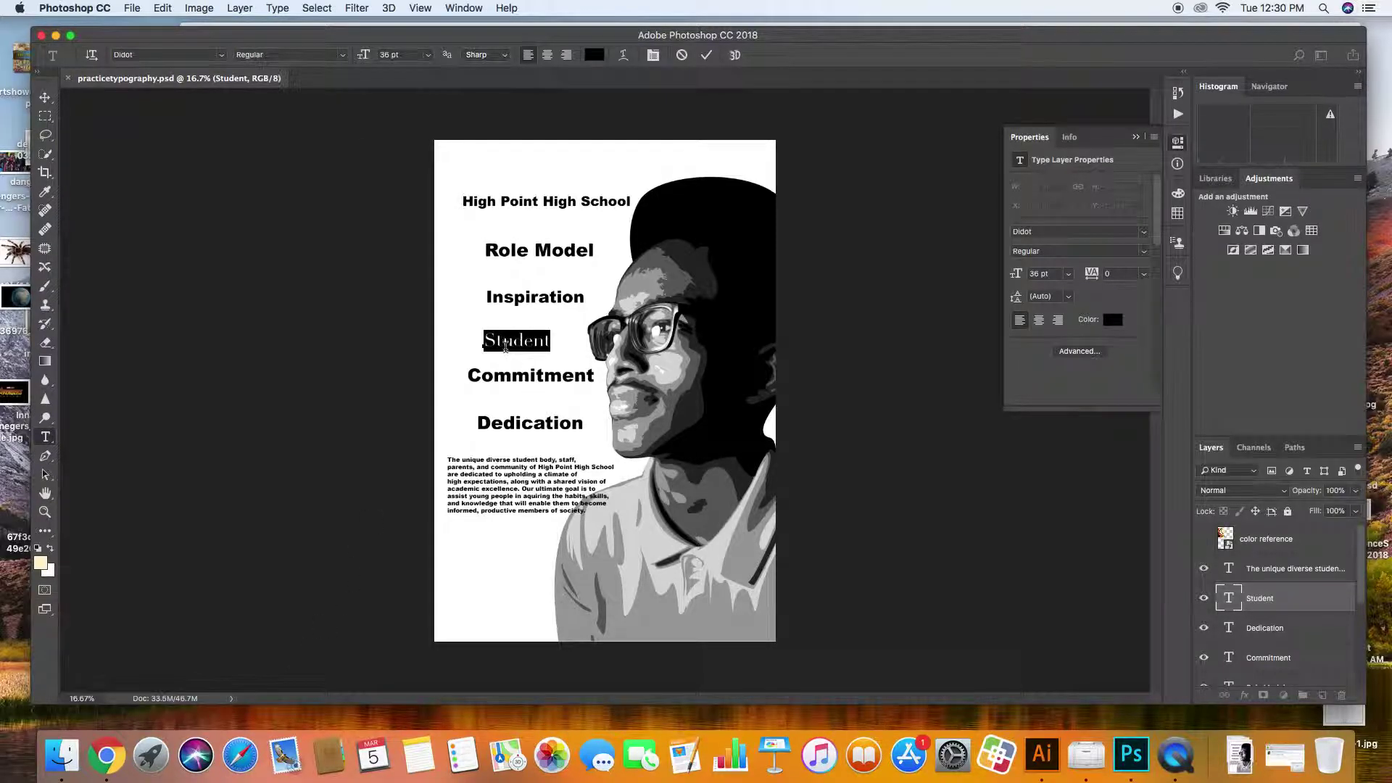
# - Set the Student text's size to 200 pt
pyautogui.click(428, 56)
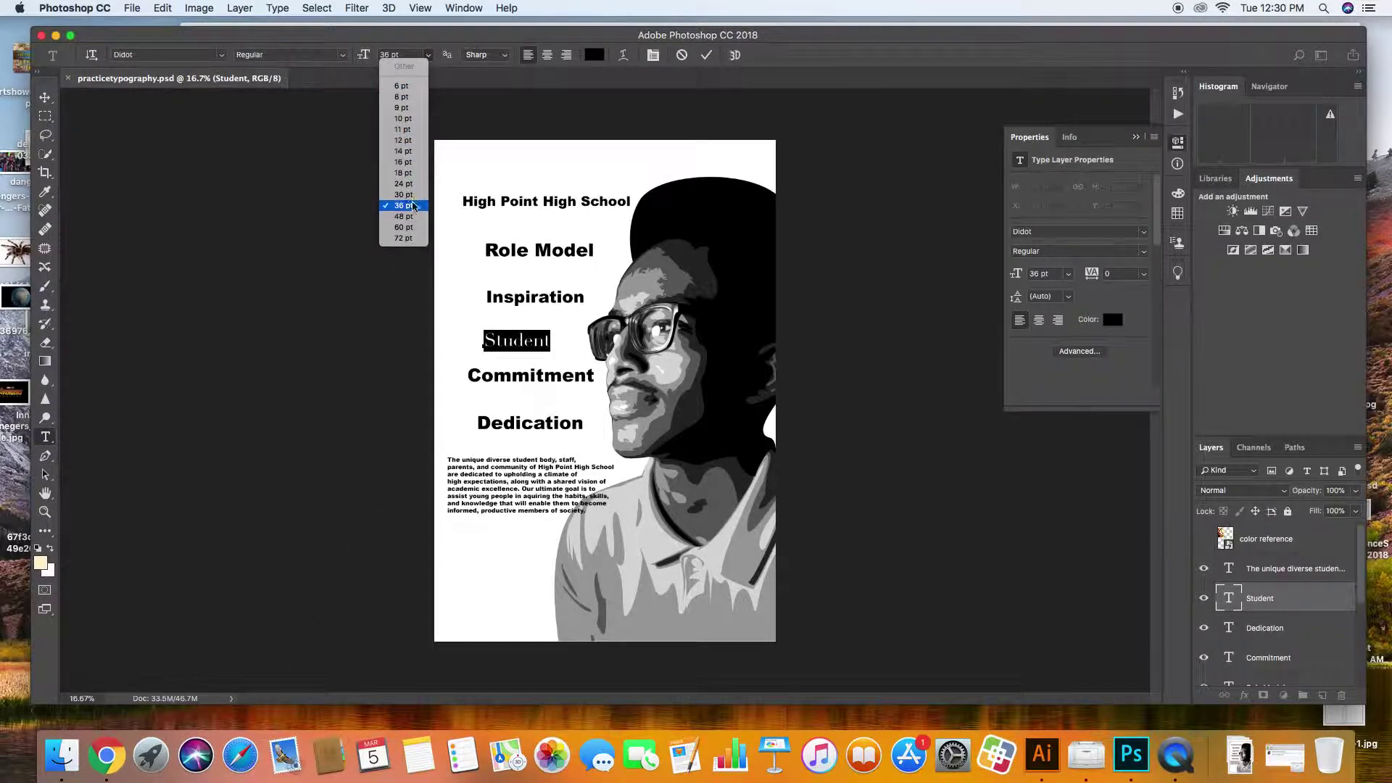
pyautogui.click(409, 240)
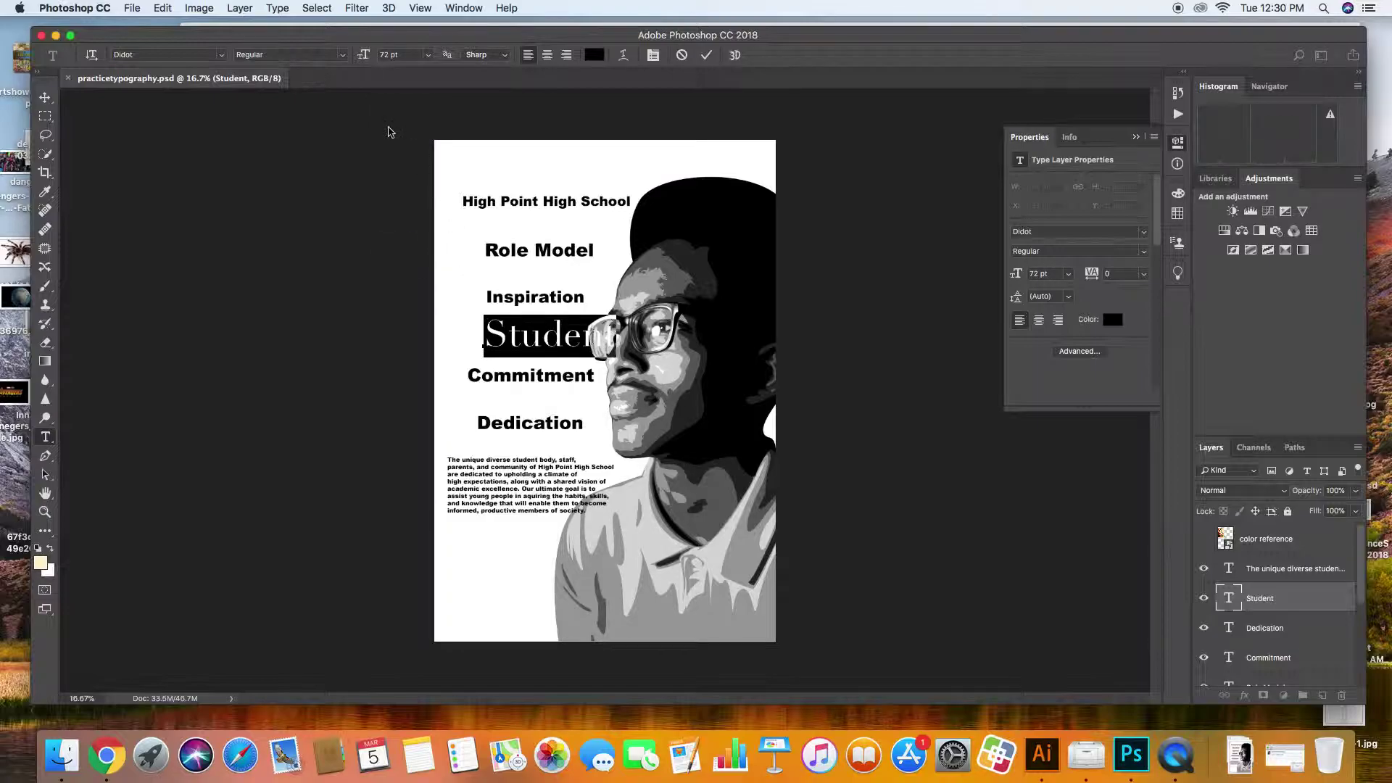
pyautogui.click(387, 55)
pyautogui.write('200')
pyautogui.press('Return')
pyautogui.press('v')
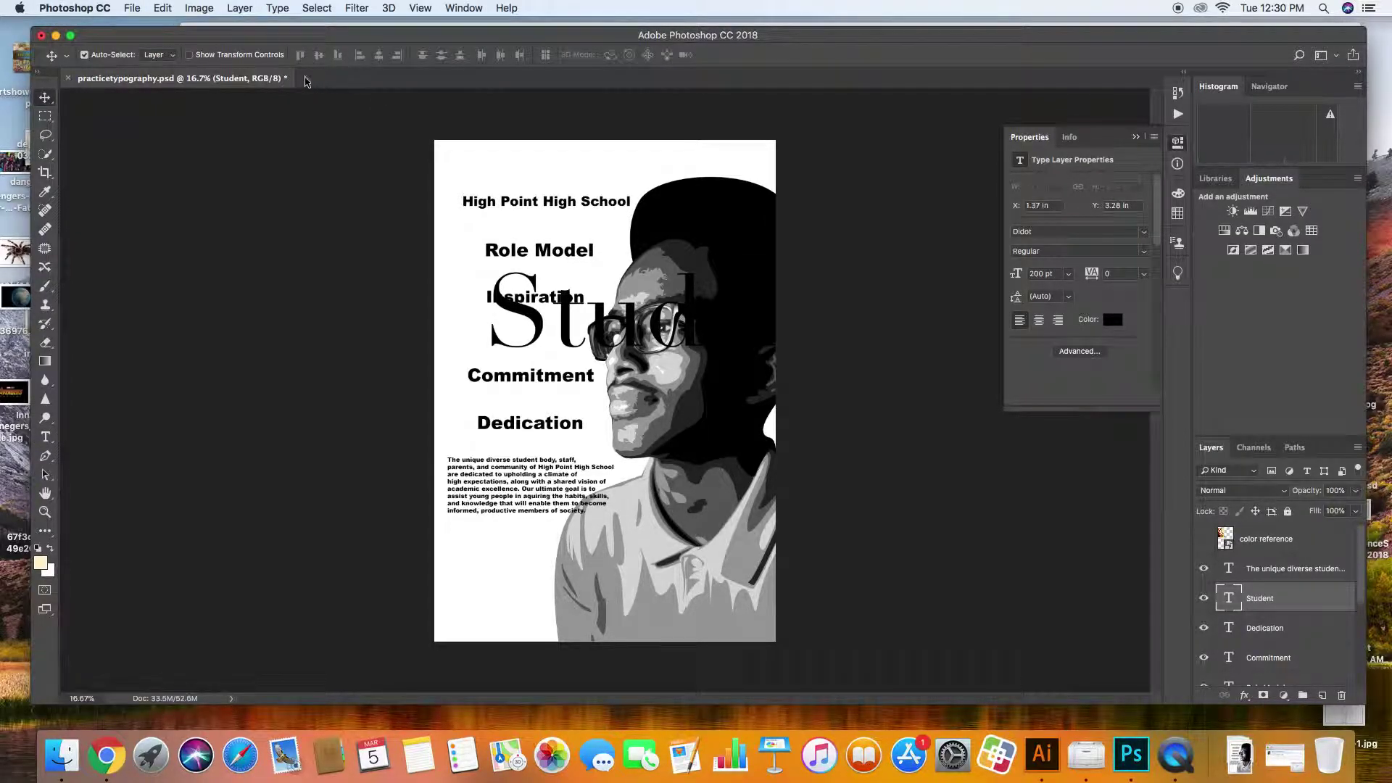
# - Try to reposition the Student text lower on the poster
pyautogui.doubleClick(1229, 599)
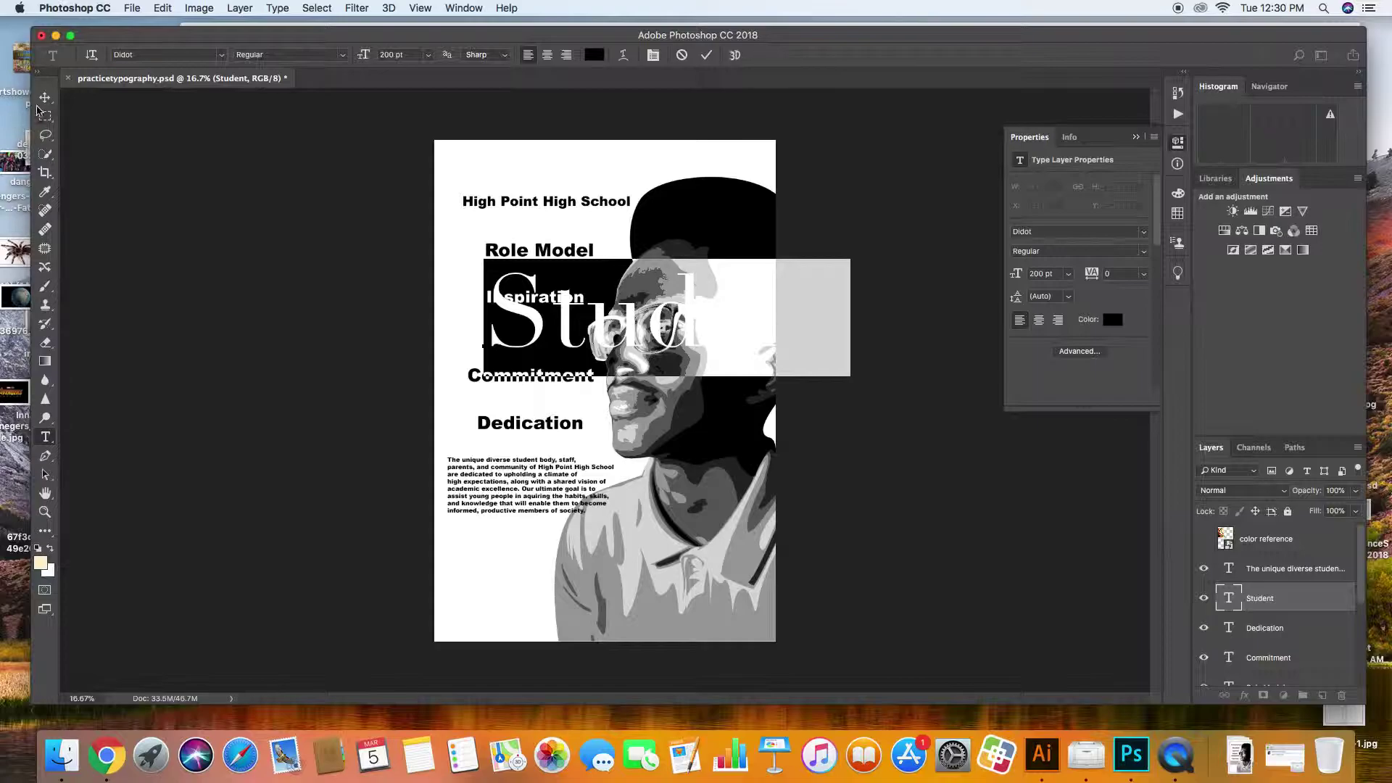
pyautogui.click(45, 97)
pyautogui.moveTo(596, 326); pyautogui.dragTo(585, 435)
pyautogui.moveTo(599, 511); pyautogui.dragTo(598, 471)
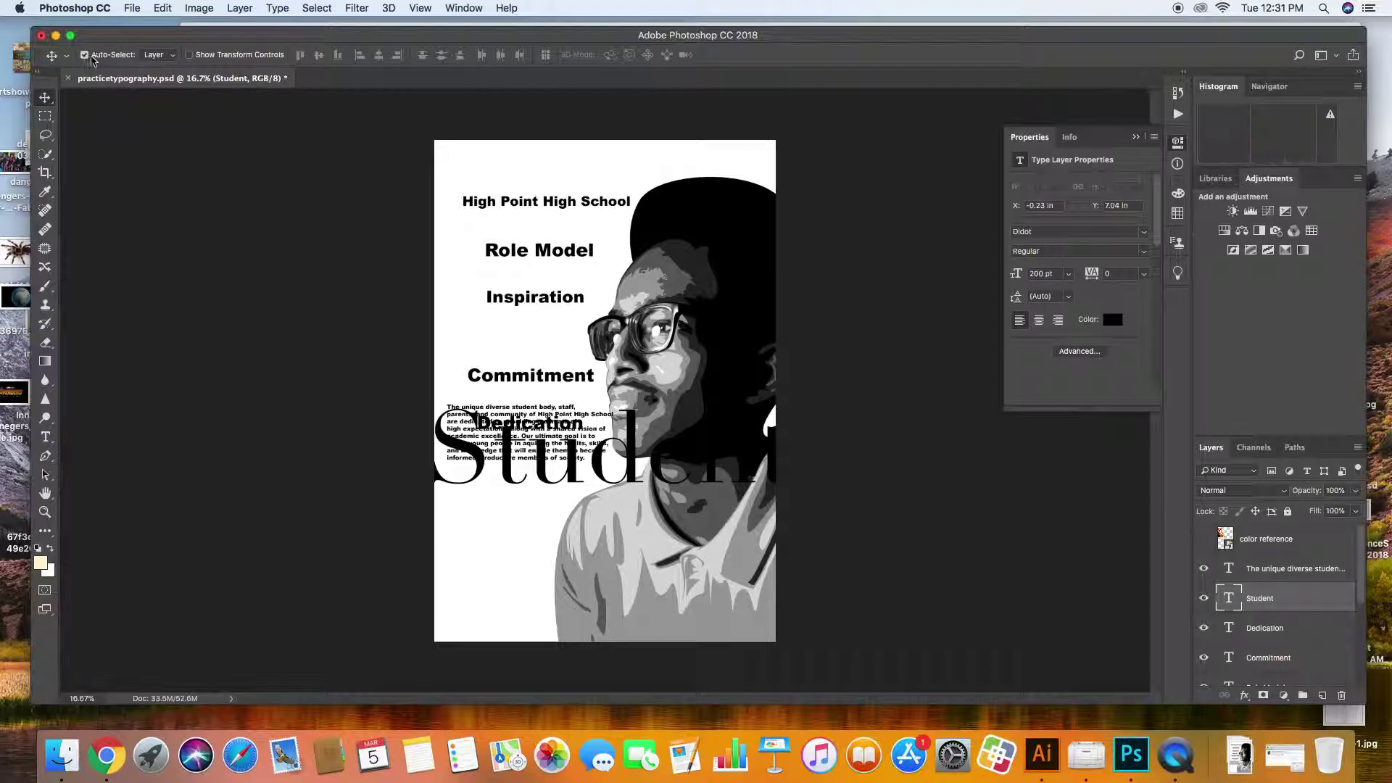
pyautogui.moveTo(518, 248); pyautogui.dragTo(505, 277)
pyautogui.hotkey('ctrl', 'z')
# - Turn off automatic layer selection and step back in the history to the last type edit, undoing the accidental moves
pyautogui.click(84, 55)
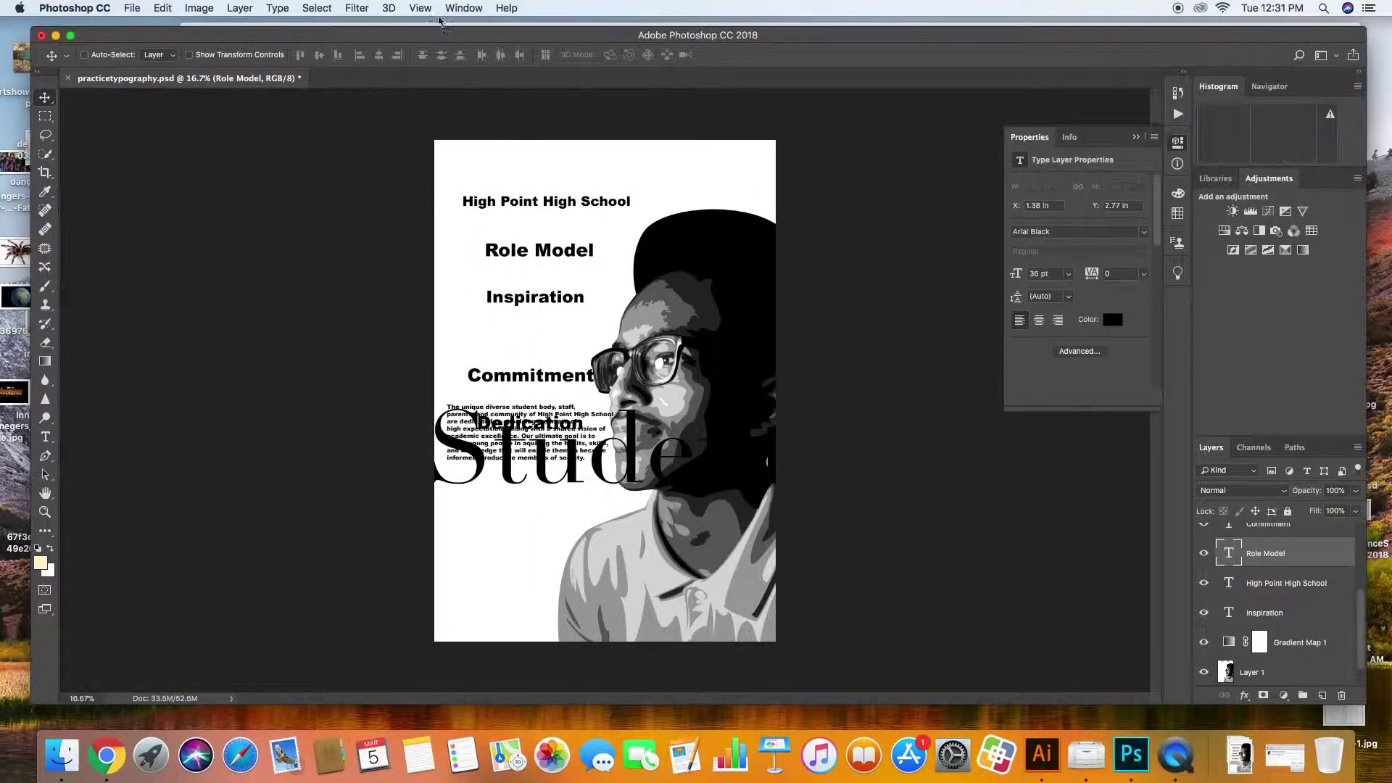
pyautogui.click(464, 8)
pyautogui.click(615, 273)
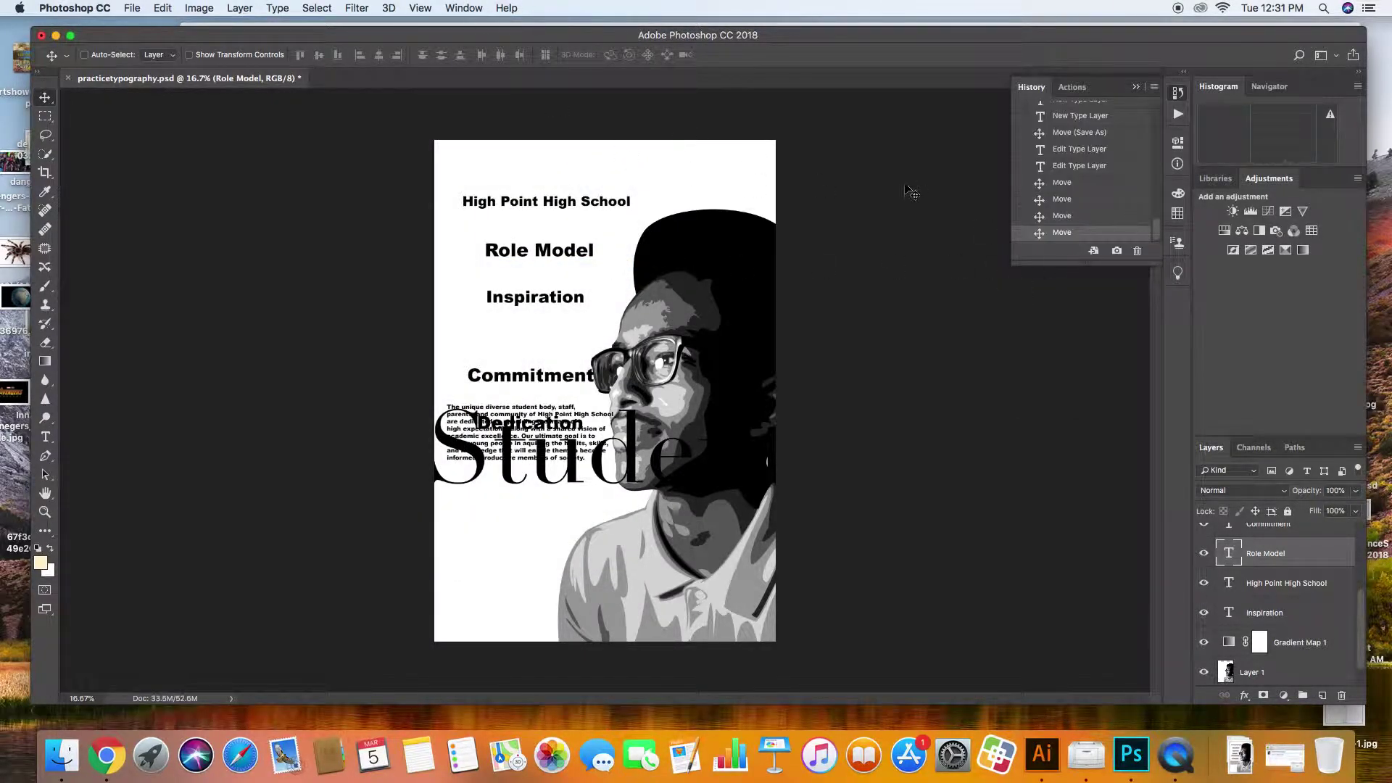
pyautogui.click(1088, 213)
pyautogui.click(1086, 197)
pyautogui.click(1095, 167)
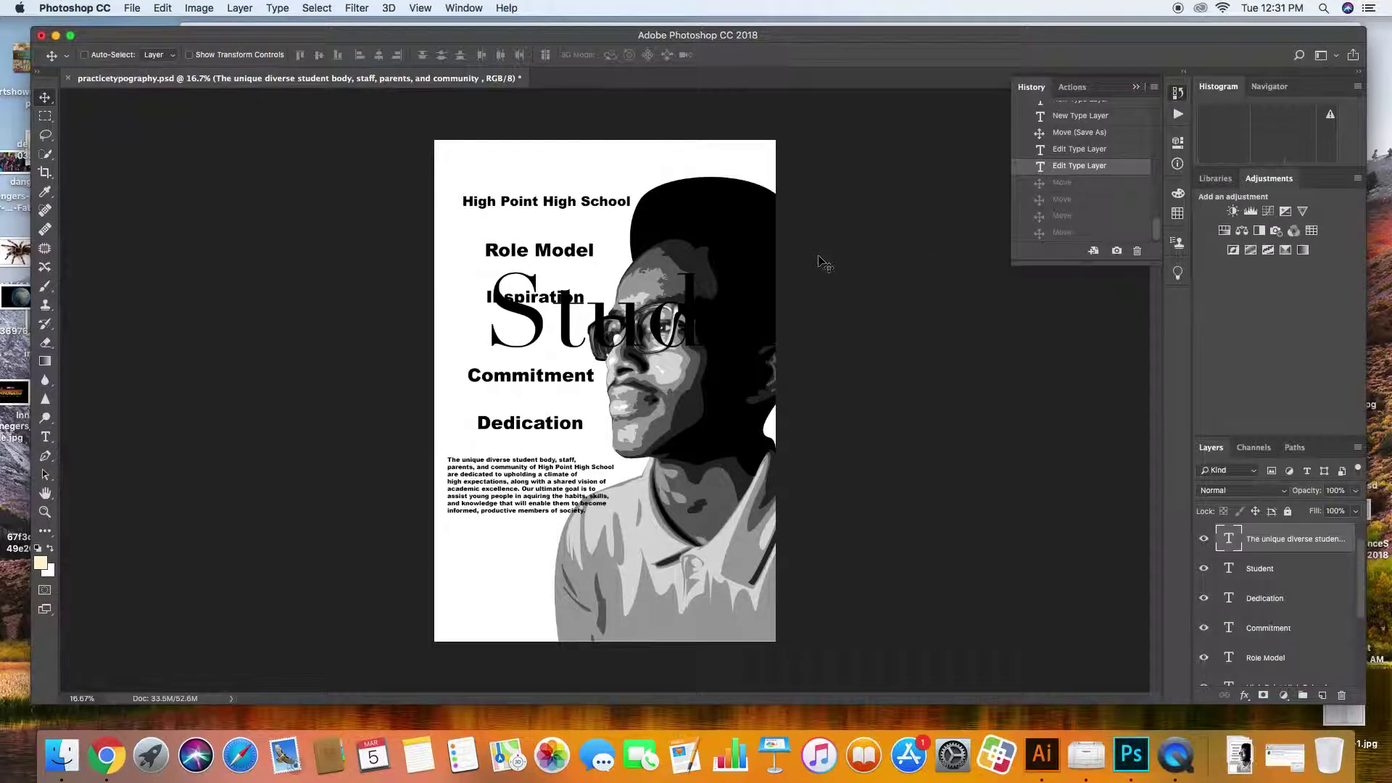
# - Move the Student text to the bottom of the poster, scale it to about 85% and center it horizontally
pyautogui.click(1245, 570)
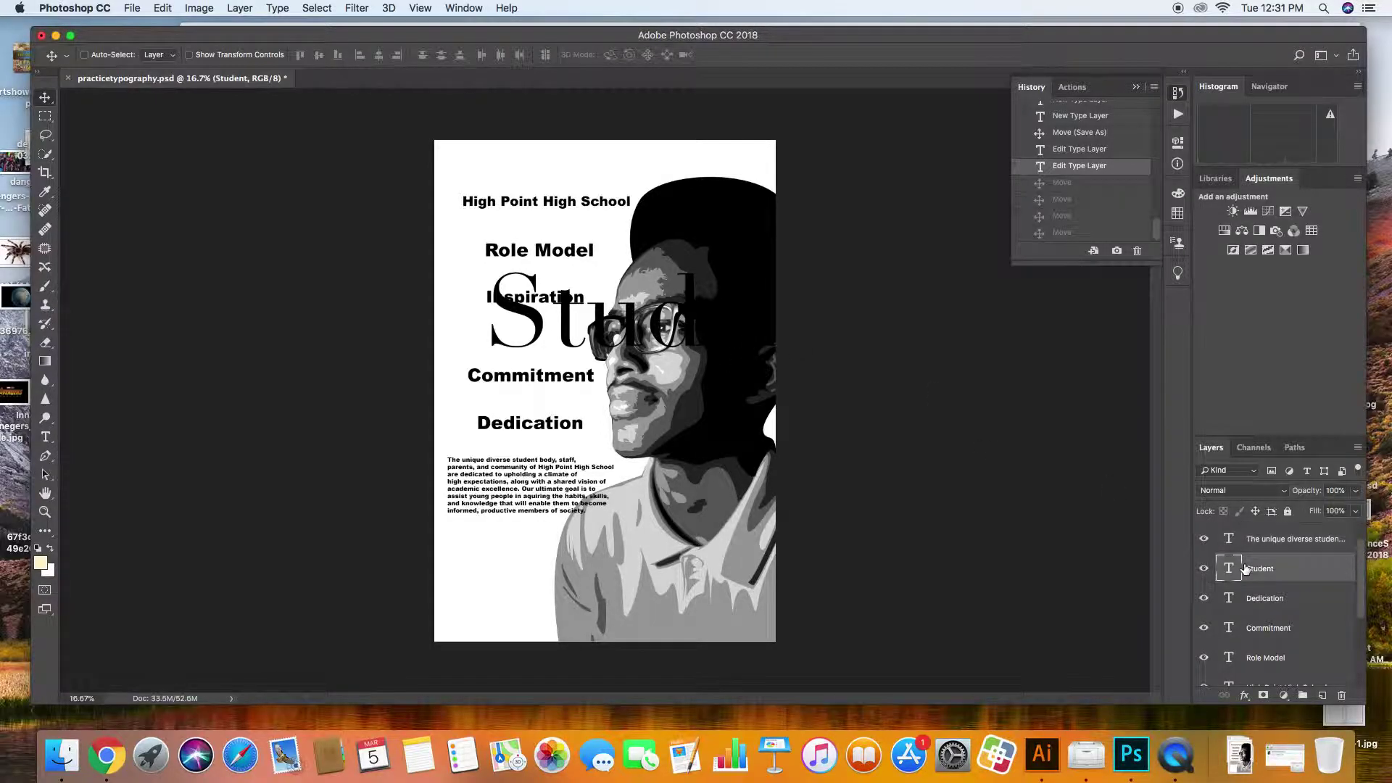
pyautogui.moveTo(555, 308); pyautogui.dragTo(505, 583)
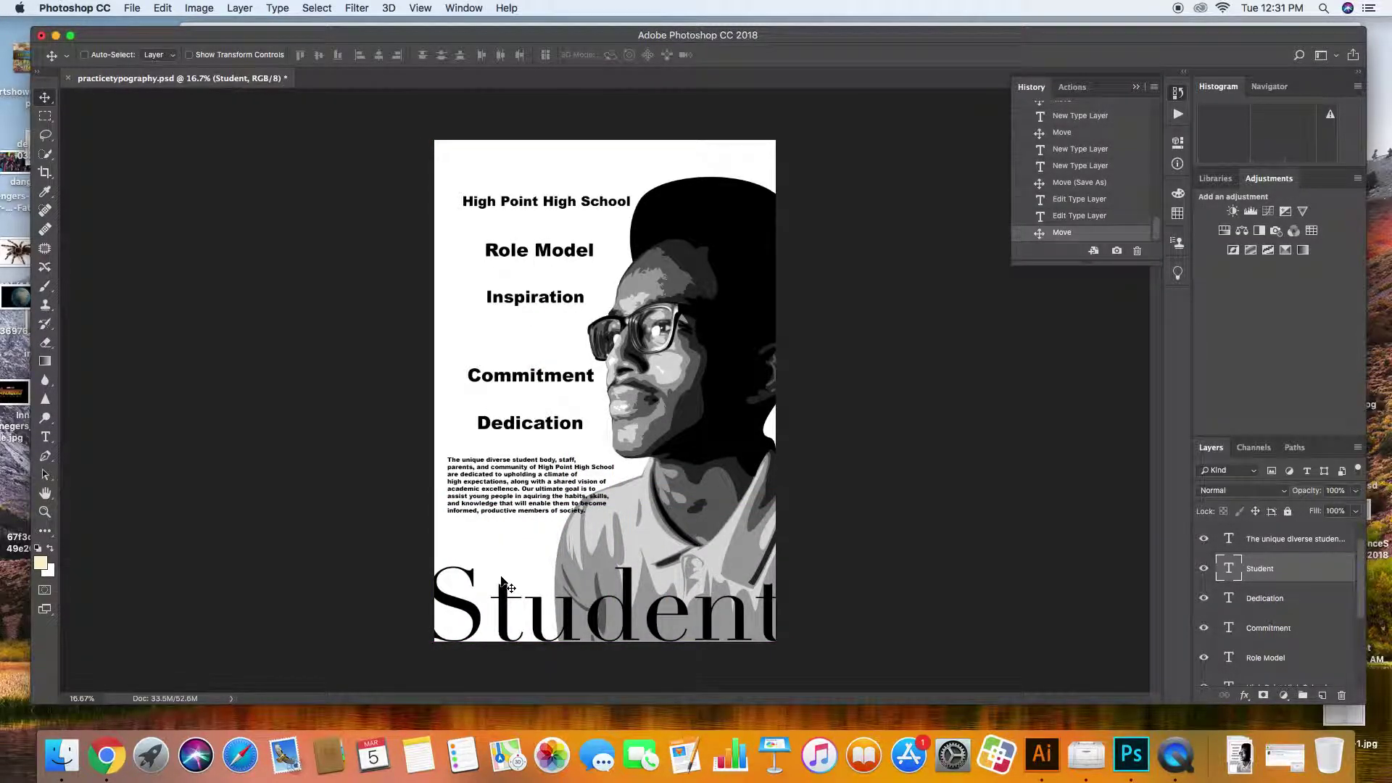
pyautogui.press('super+t')
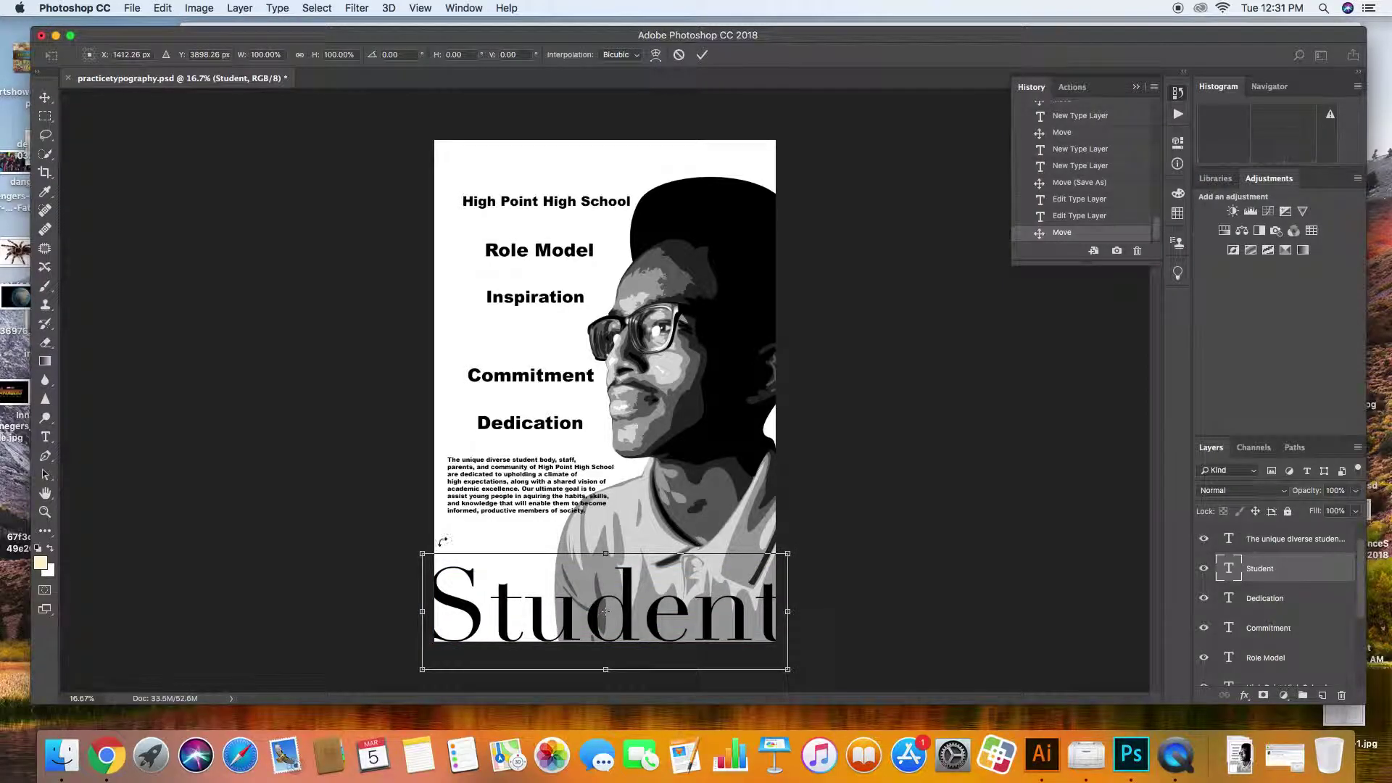
pyautogui.moveTo(423, 553); pyautogui.dragTo(476, 571)
pyautogui.moveTo(524, 602); pyautogui.dragTo(500, 591)
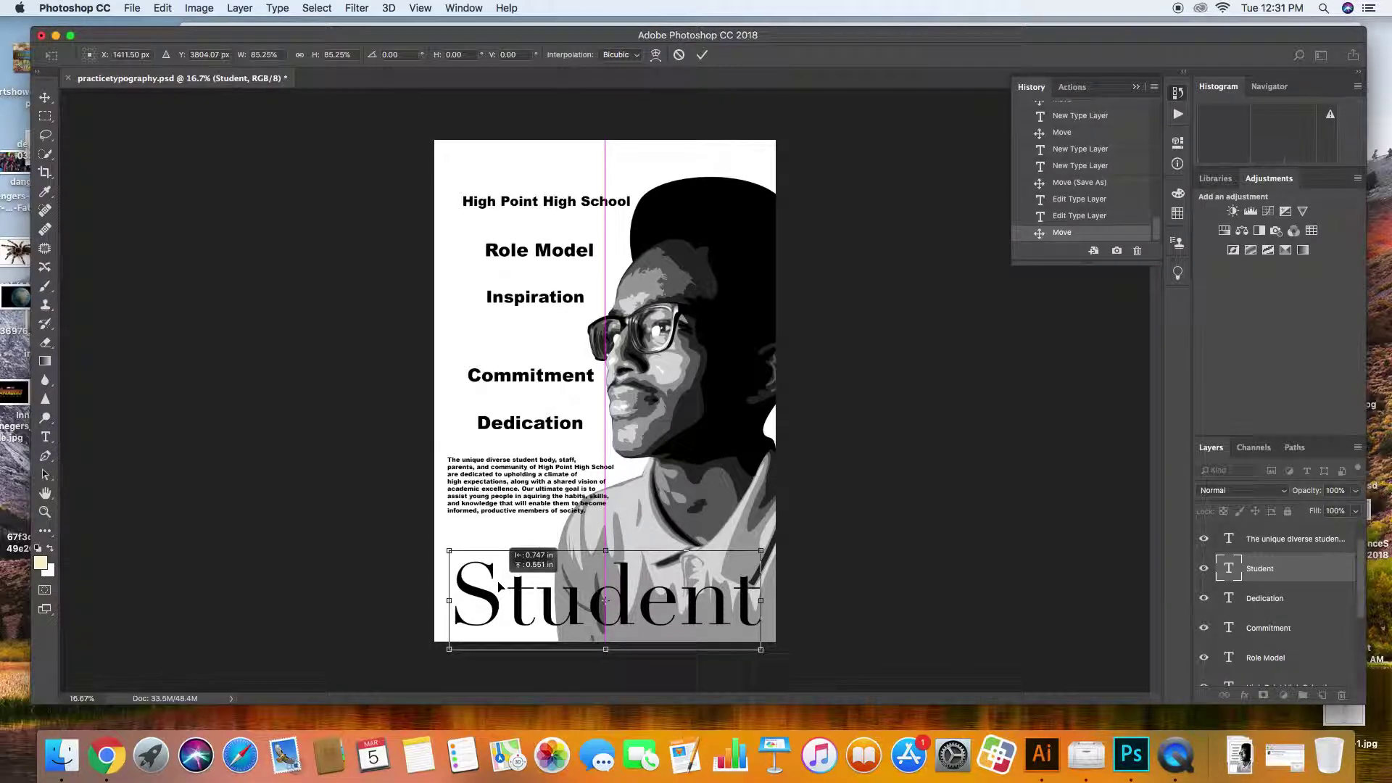
pyautogui.press('Return')
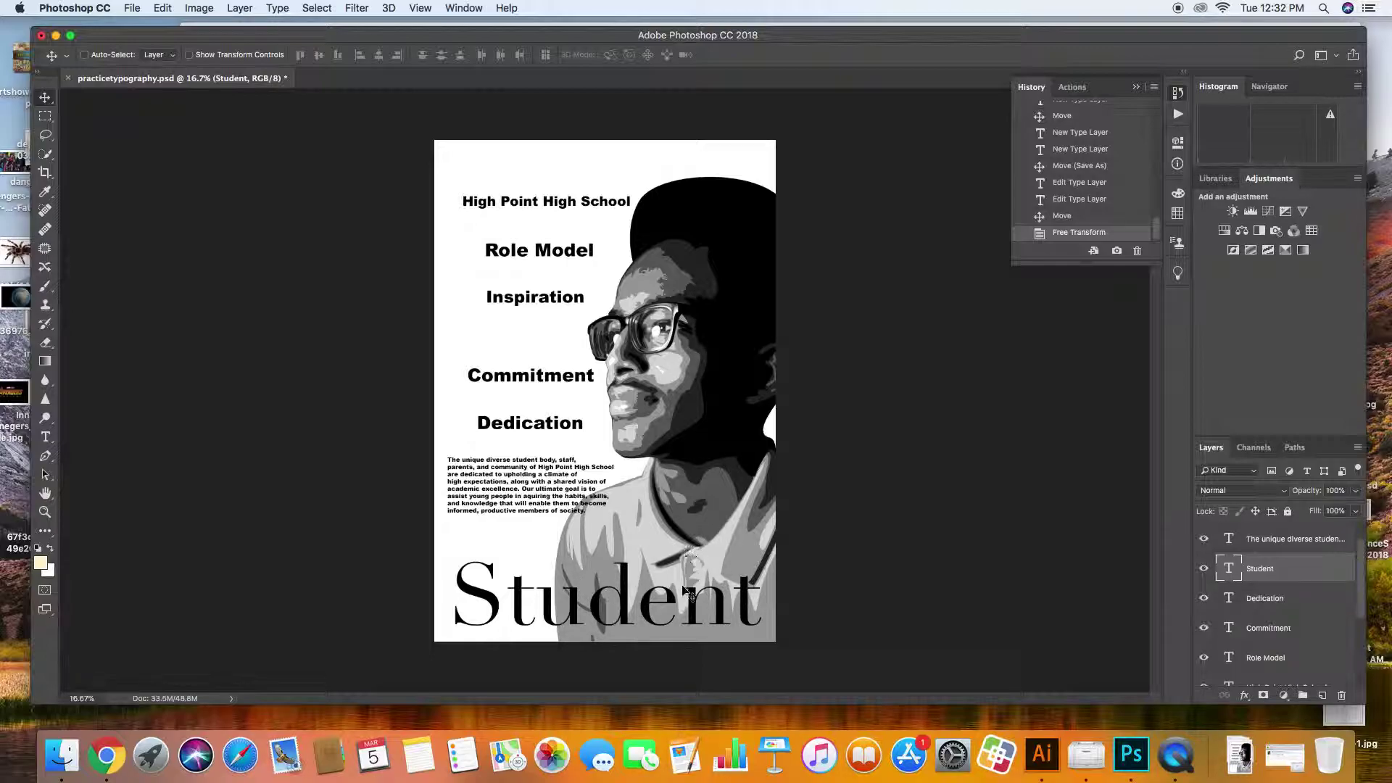
# - Try cyan (3debfb) and violet-blue (533dfb) on the Student text and return its color to black (000000)
pyautogui.doubleClick(1231, 570)
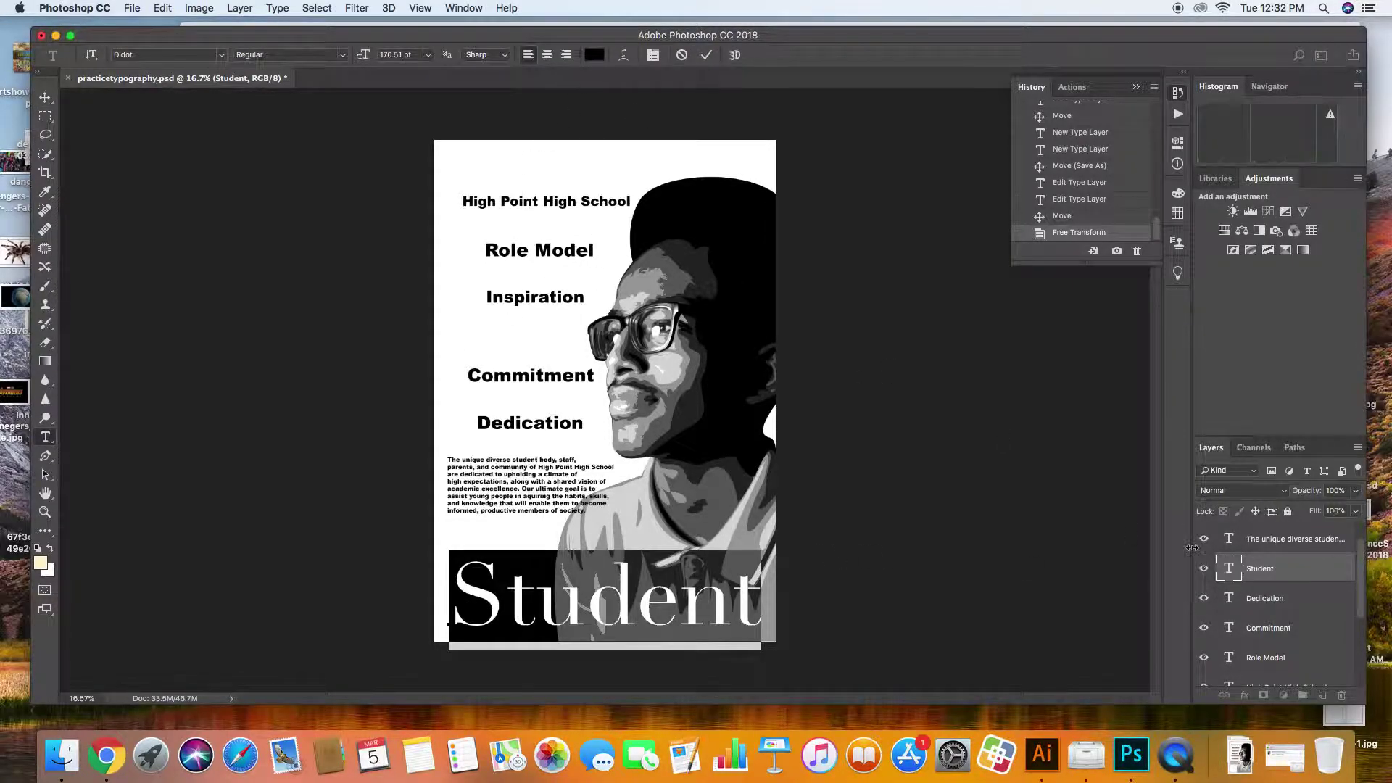
pyautogui.click(594, 55)
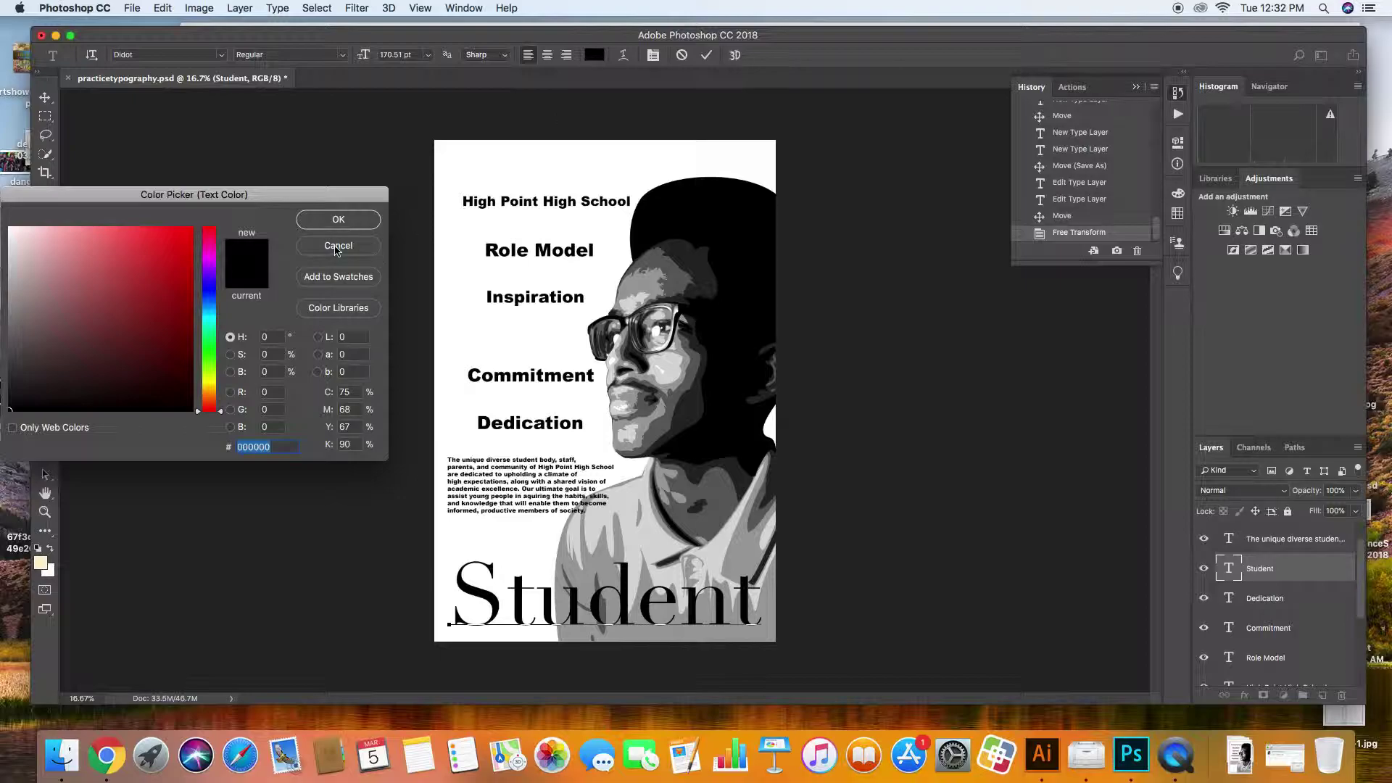
pyautogui.click(209, 318)
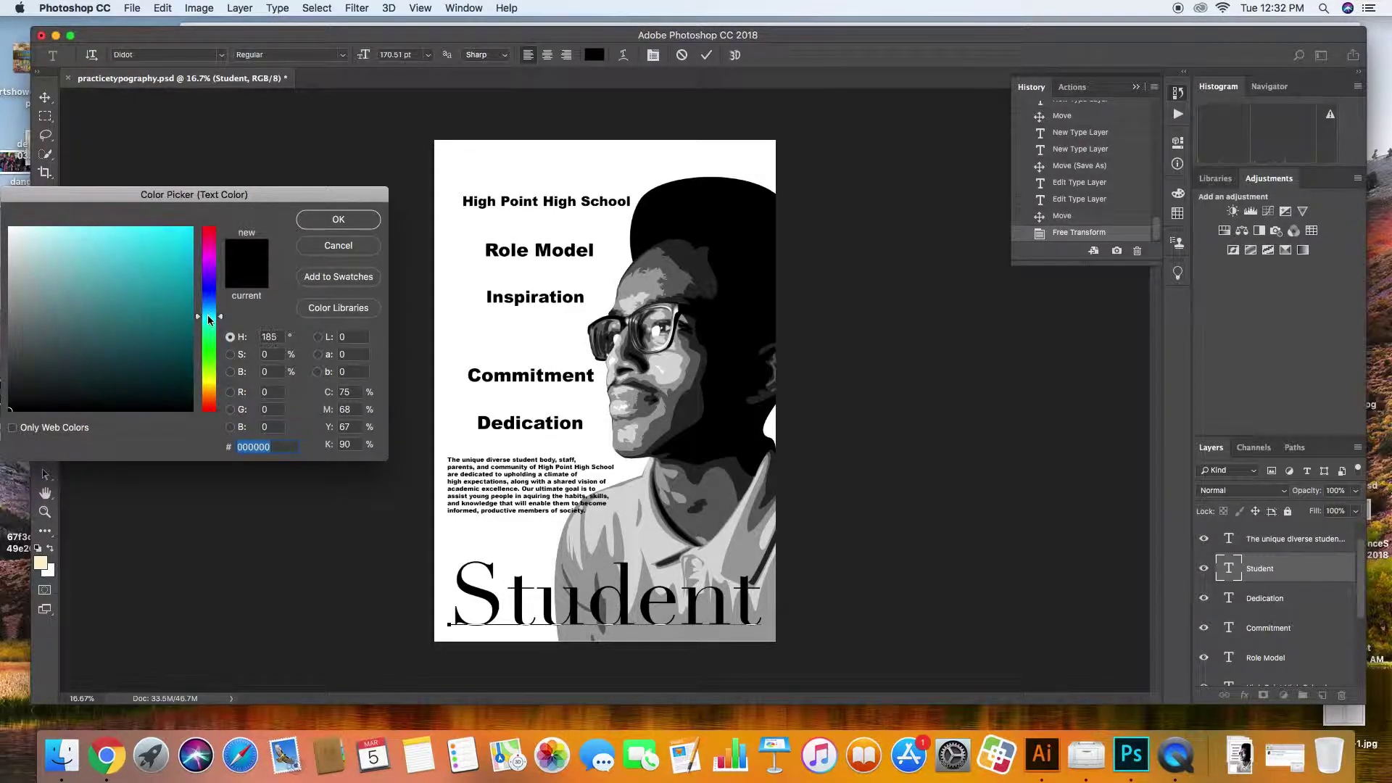
pyautogui.click(148, 230)
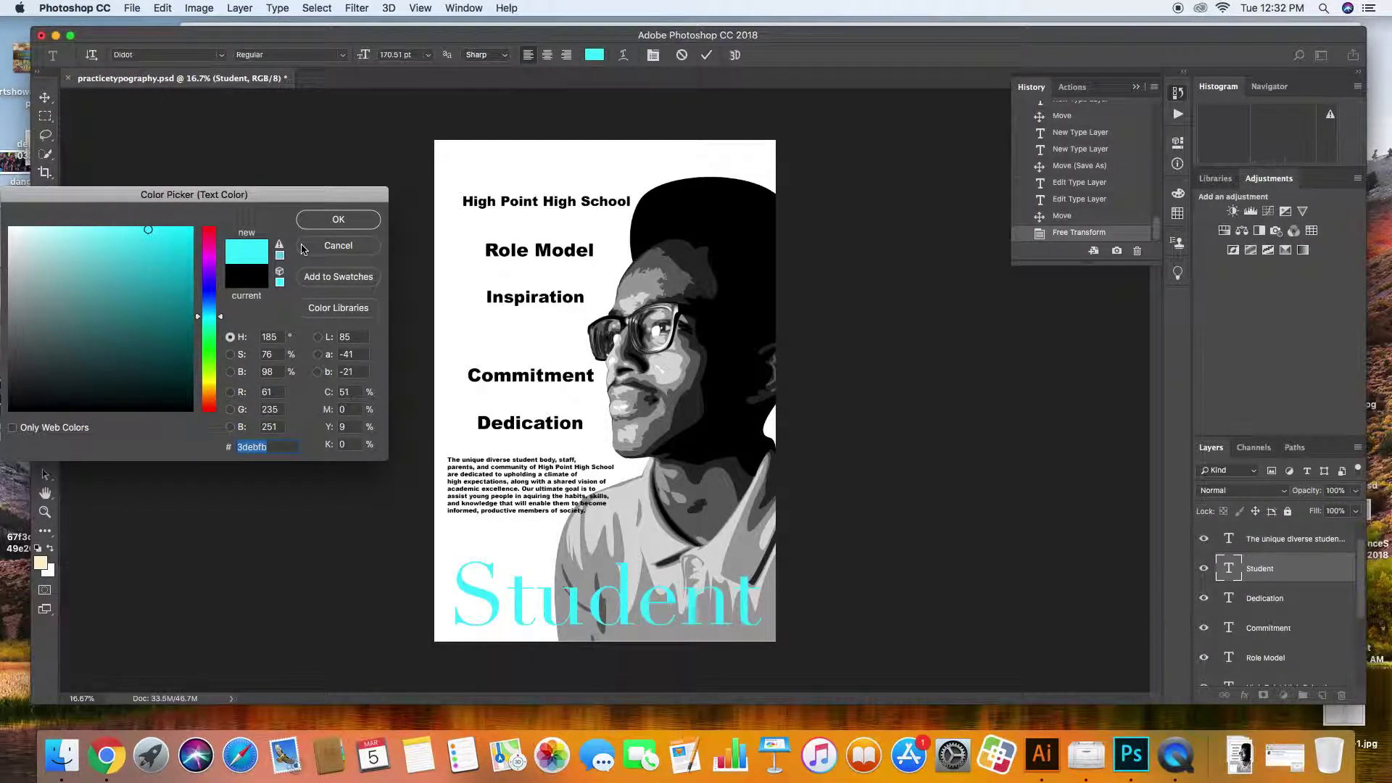
pyautogui.click(210, 285)
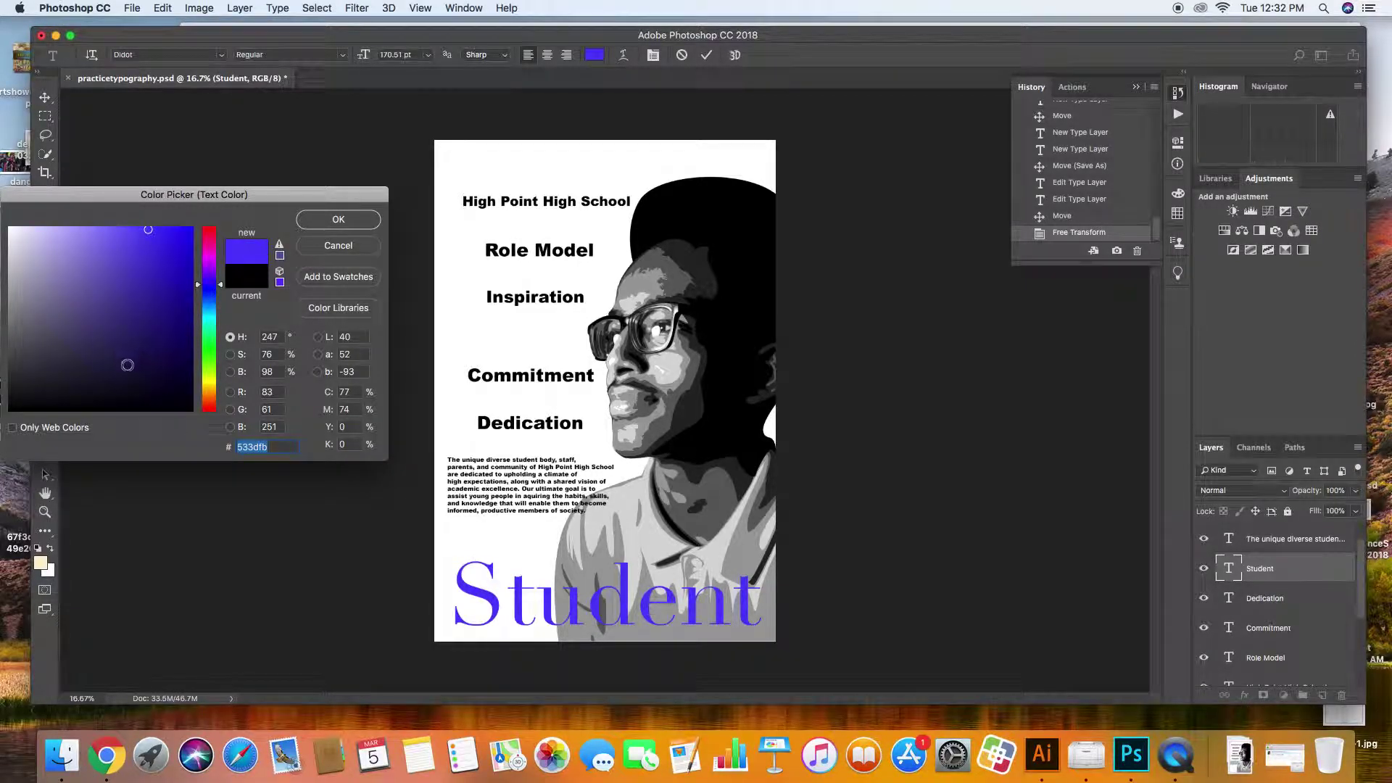
pyautogui.click(127, 406)
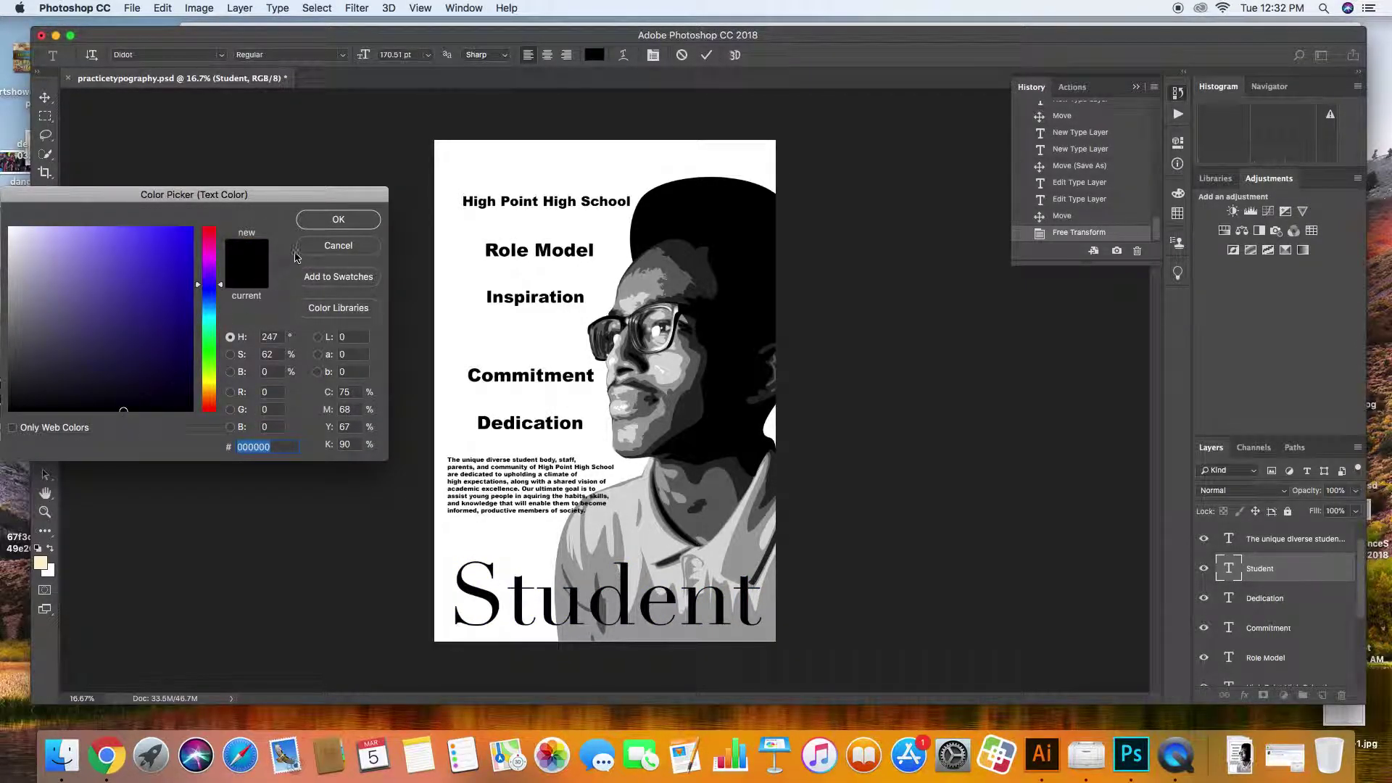
pyautogui.click(320, 226)
pyautogui.click(45, 97)
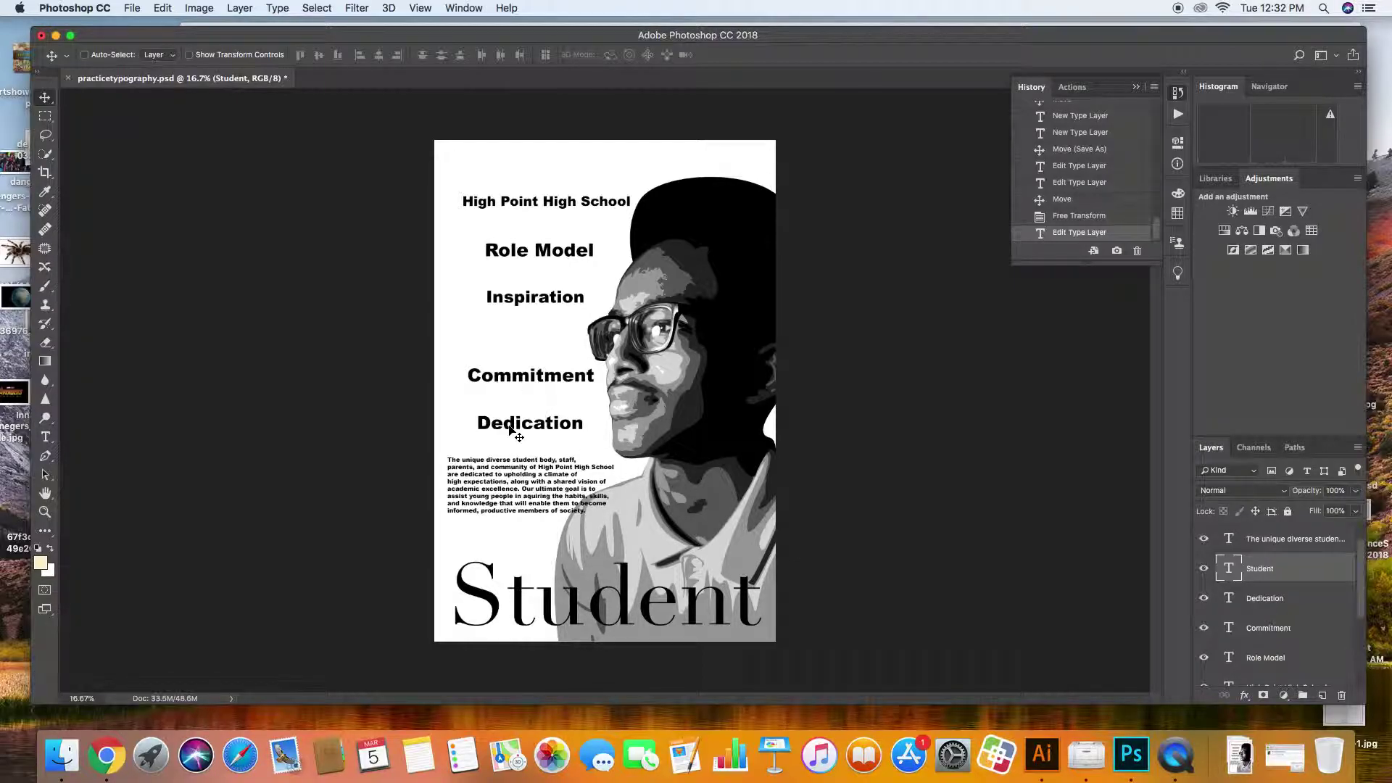
# - Rotate the Commitment text 90° counter-clockwise, enlarge it and place it vertically along the poster's upper left edge
pyautogui.moveTo(510, 384)
pyautogui.mouseDown()
pyautogui.moveTo(478, 337)
pyautogui.moveTo(509, 390)
pyautogui.moveTo(509, 376)
pyautogui.mouseUp()
pyautogui.click(1298, 631)
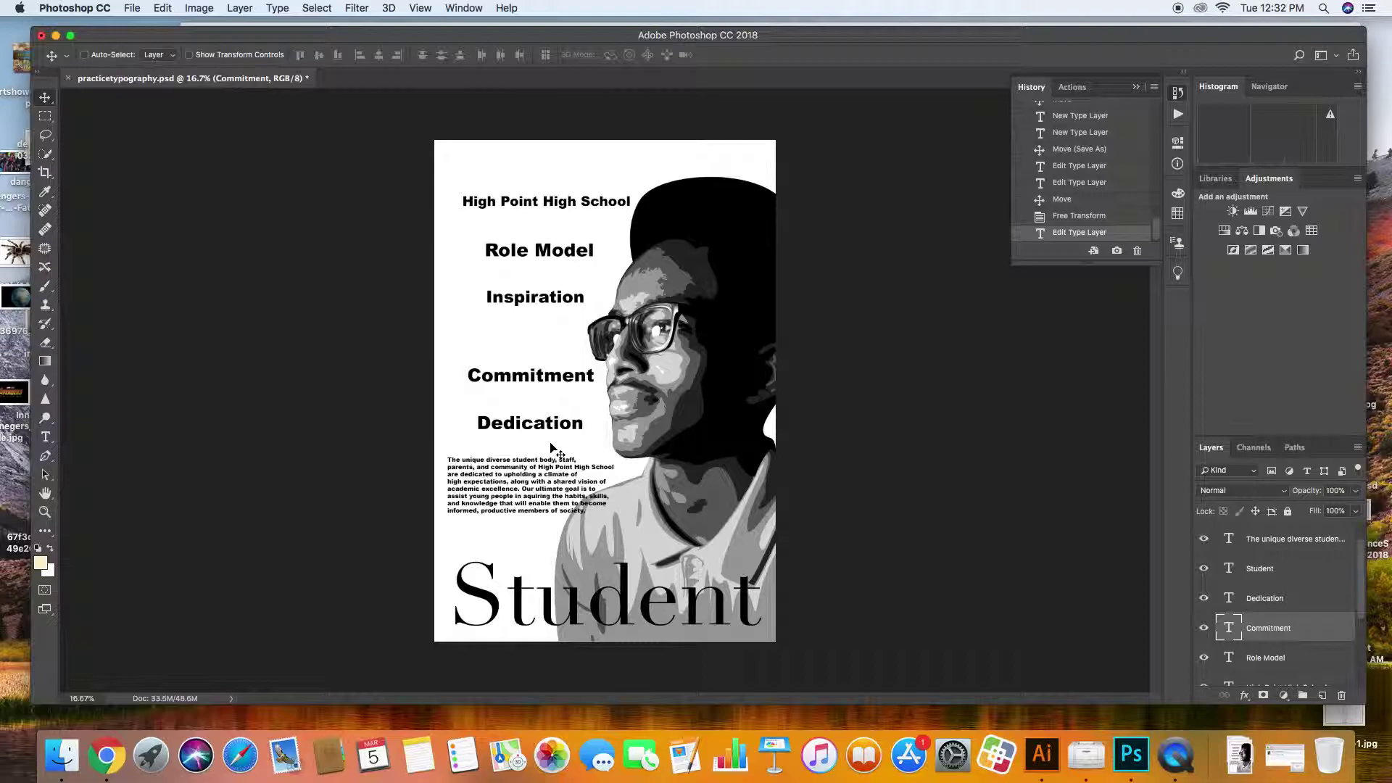
pyautogui.press('super+t')
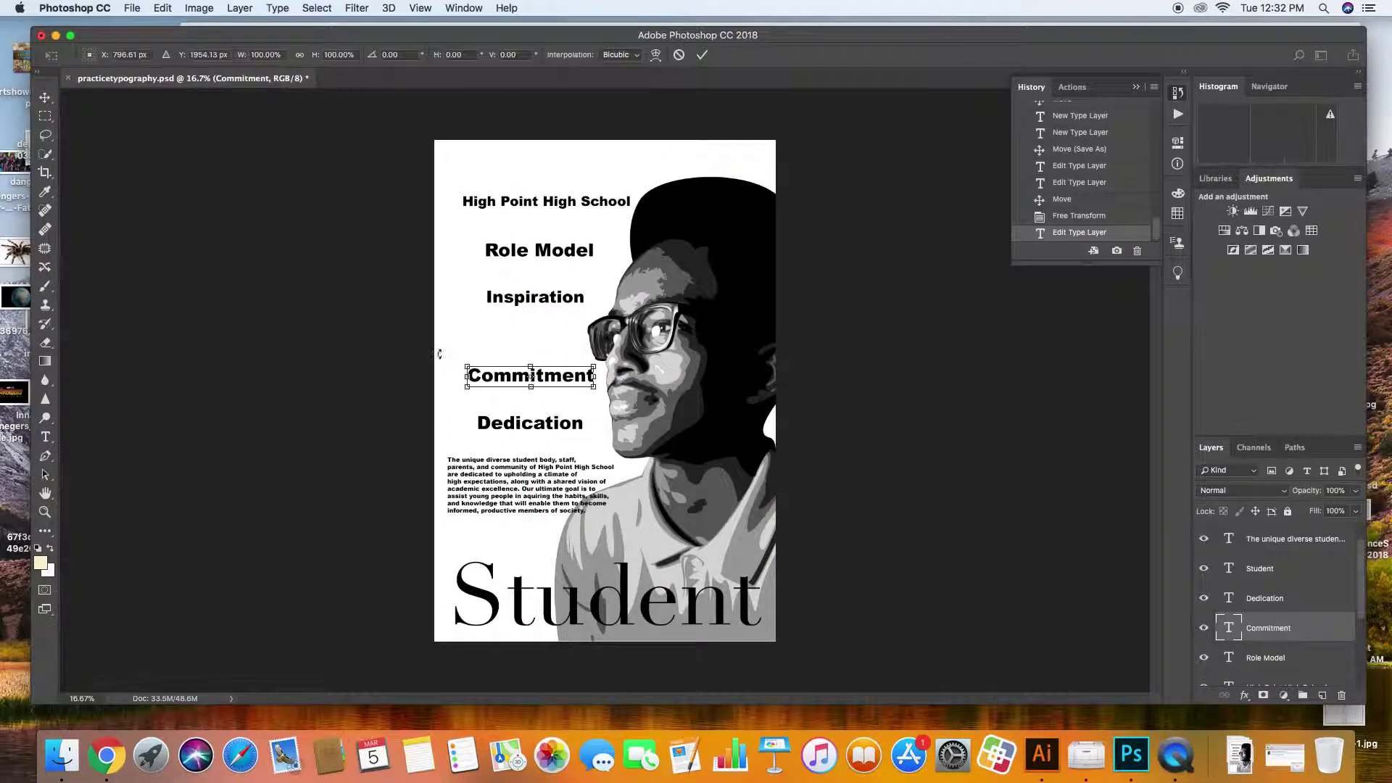
pyautogui.moveTo(433, 348); pyautogui.dragTo(601, 390)
pyautogui.press('super+z')
pyautogui.press('super+z')
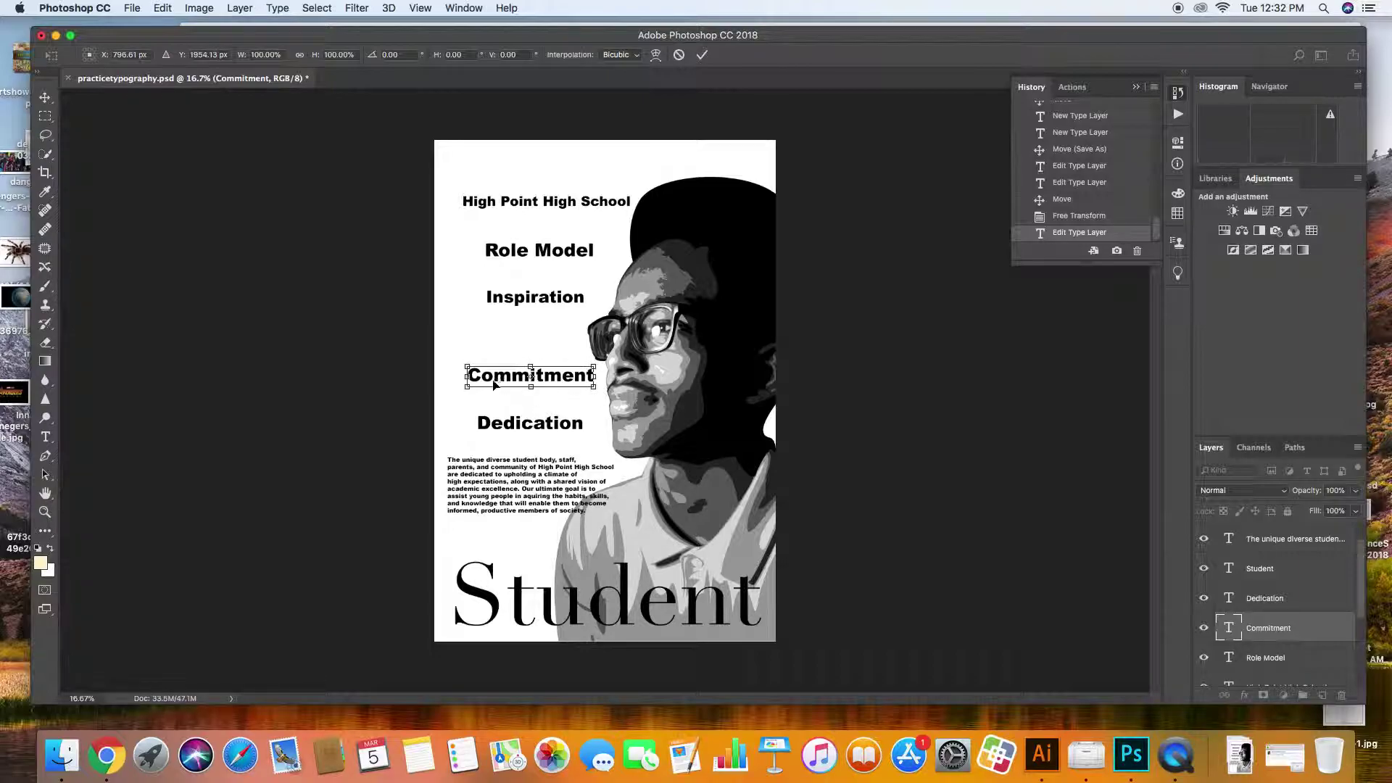
pyautogui.moveTo(467, 366); pyautogui.dragTo(468, 451)
pyautogui.moveTo(482, 397); pyautogui.dragTo(460, 470)
pyautogui.moveTo(481, 328); pyautogui.dragTo(470, 180)
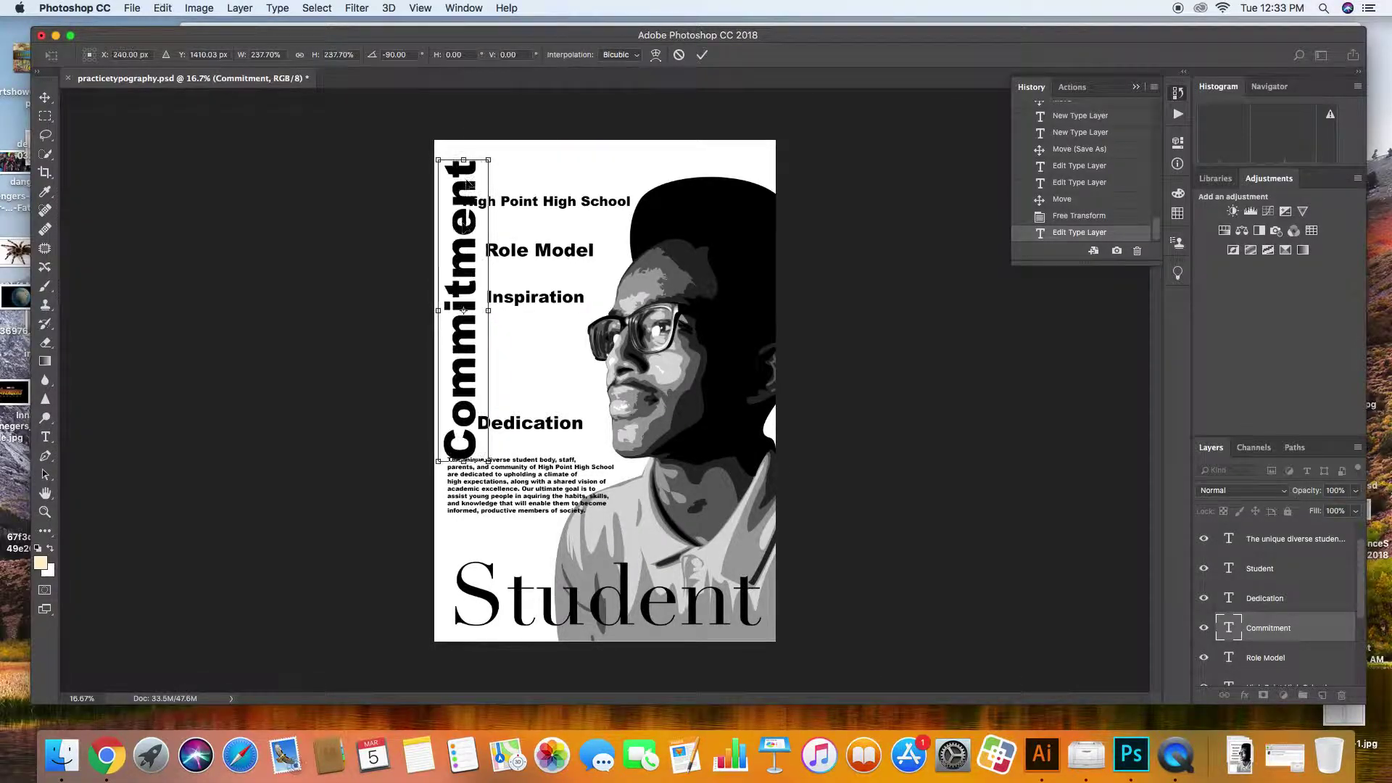
pyautogui.moveTo(486, 462); pyautogui.dragTo(464, 409)
pyautogui.press('Return')
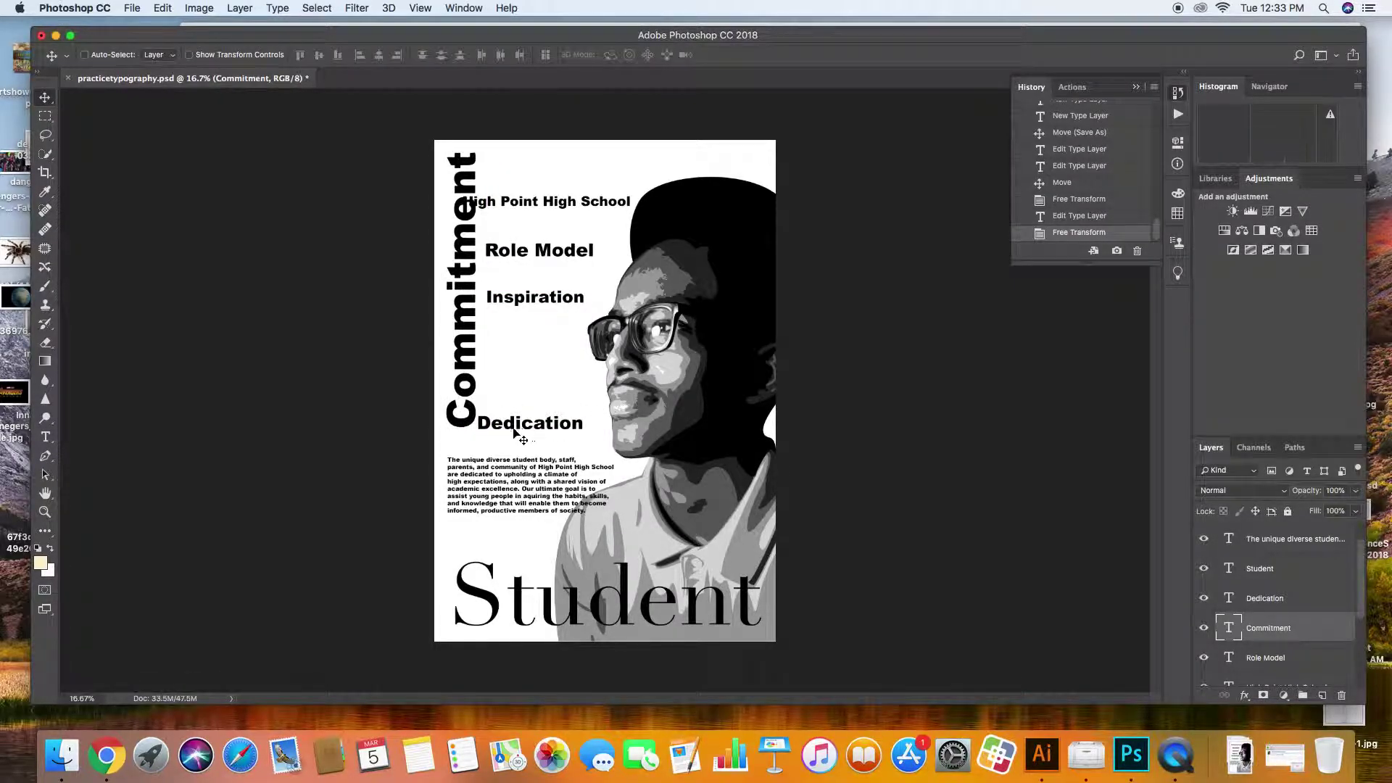
# - Enlarge the Dedication text to about 203% and place it beside the base of the vertical Commitment text
pyautogui.click(1247, 599)
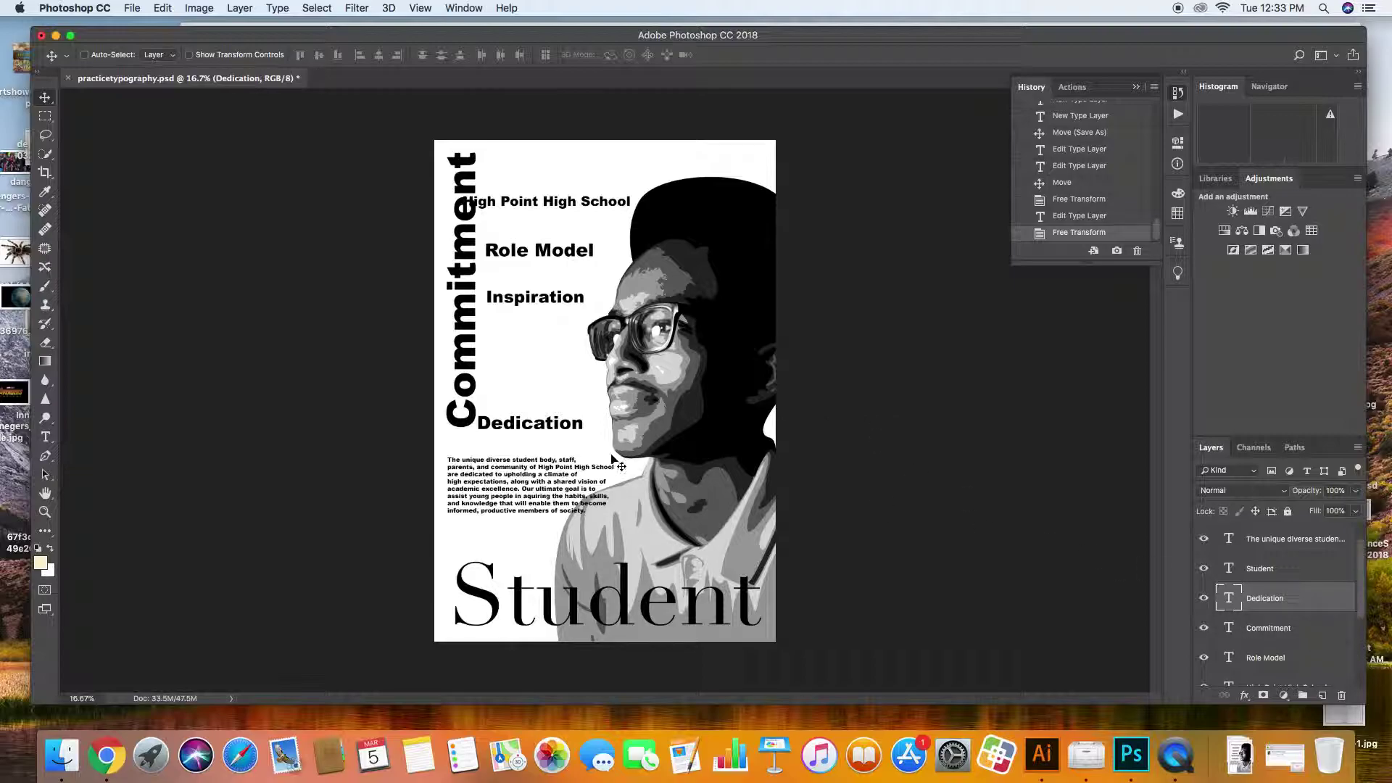
pyautogui.moveTo(491, 434)
pyautogui.mouseDown()
pyautogui.moveTo(508, 468)
pyautogui.moveTo(493, 432)
pyautogui.mouseUp()
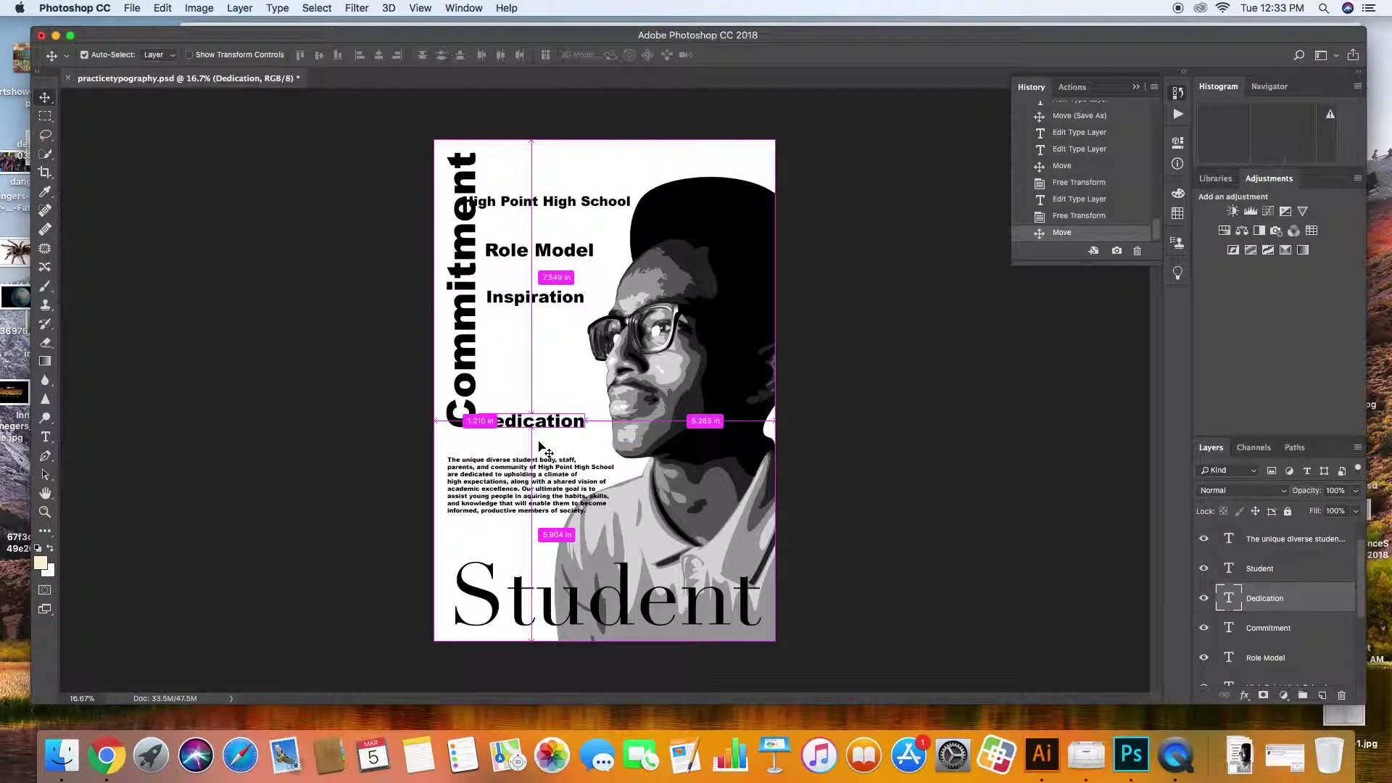
pyautogui.press('super+t')
pyautogui.moveTo(585, 412); pyautogui.dragTo(691, 360)
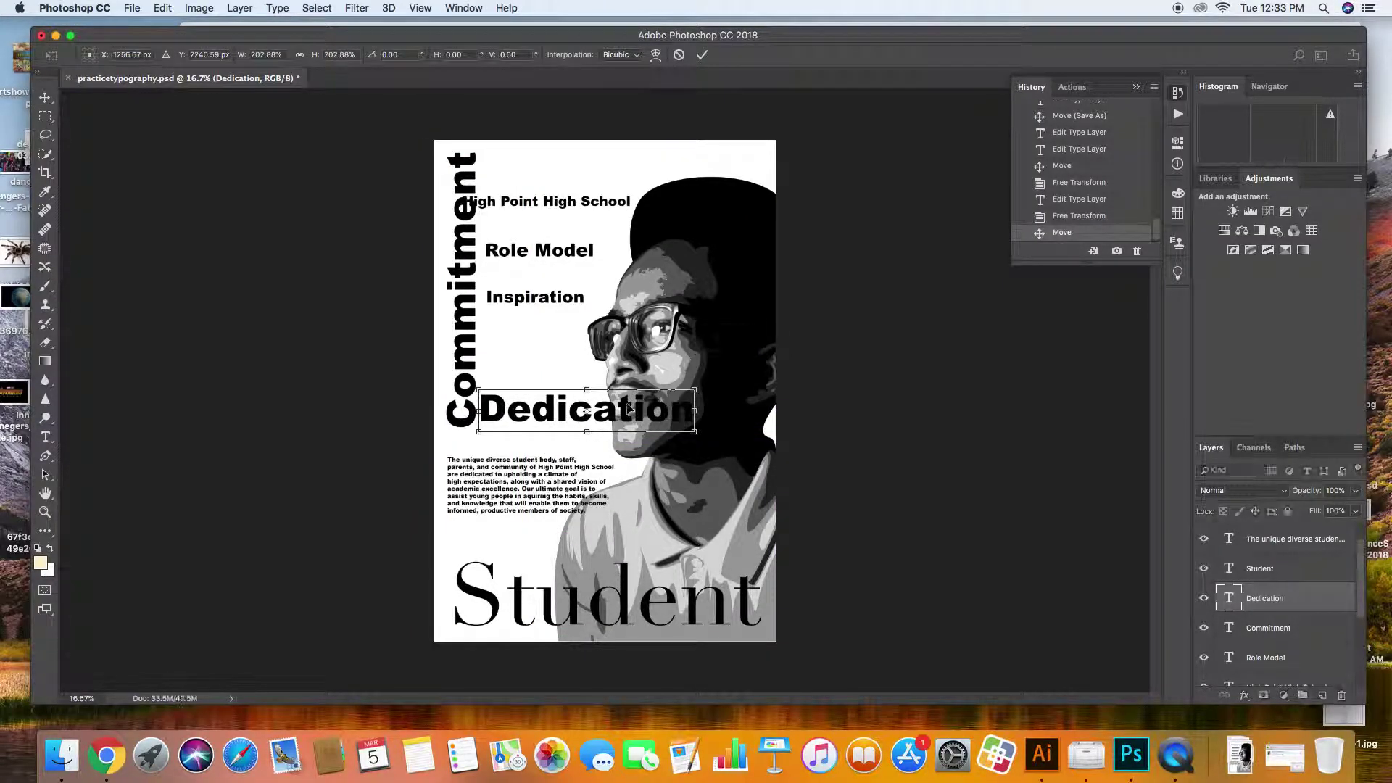
pyautogui.moveTo(513, 432); pyautogui.dragTo(514, 434)
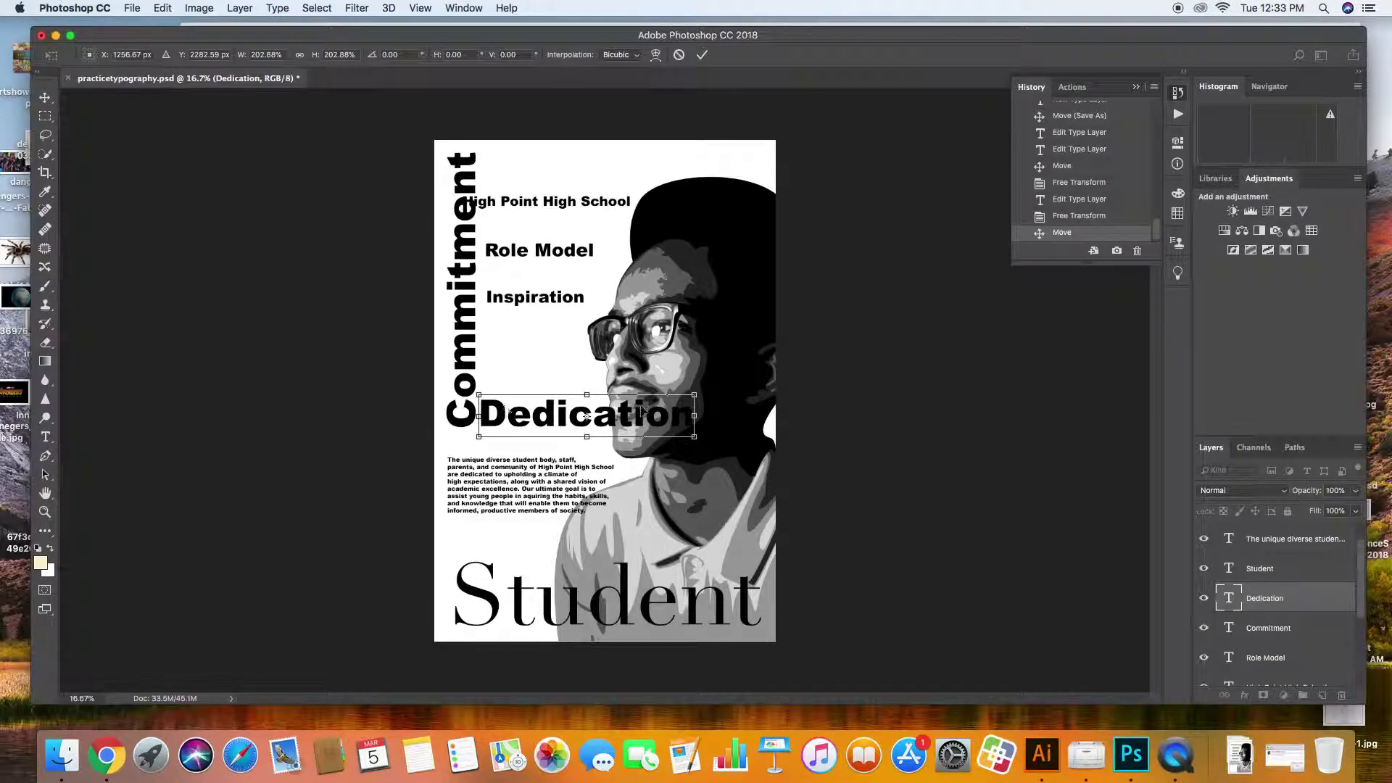
pyautogui.press('Return')
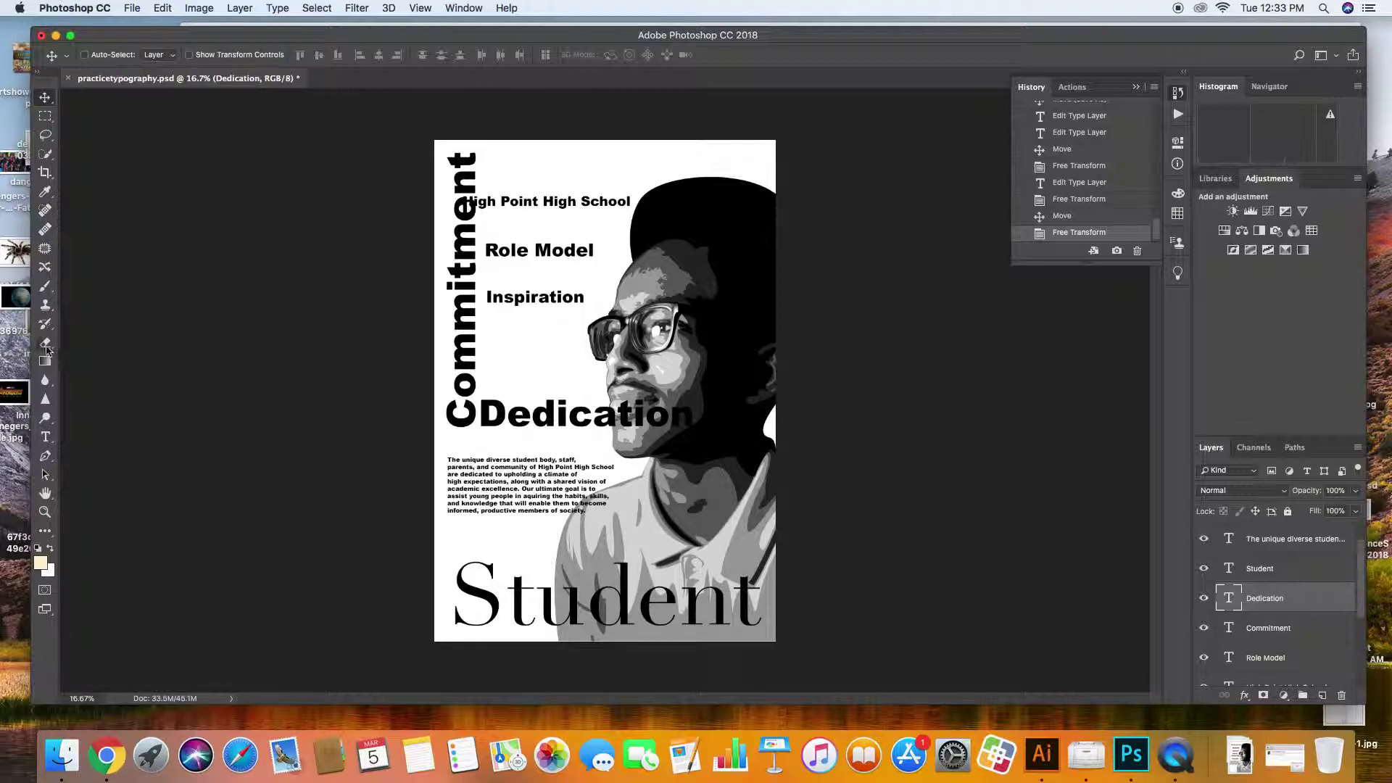
# - Rasterize the Dedication text layer for use with the Eraser
pyautogui.click(47, 345)
pyautogui.click(649, 413)
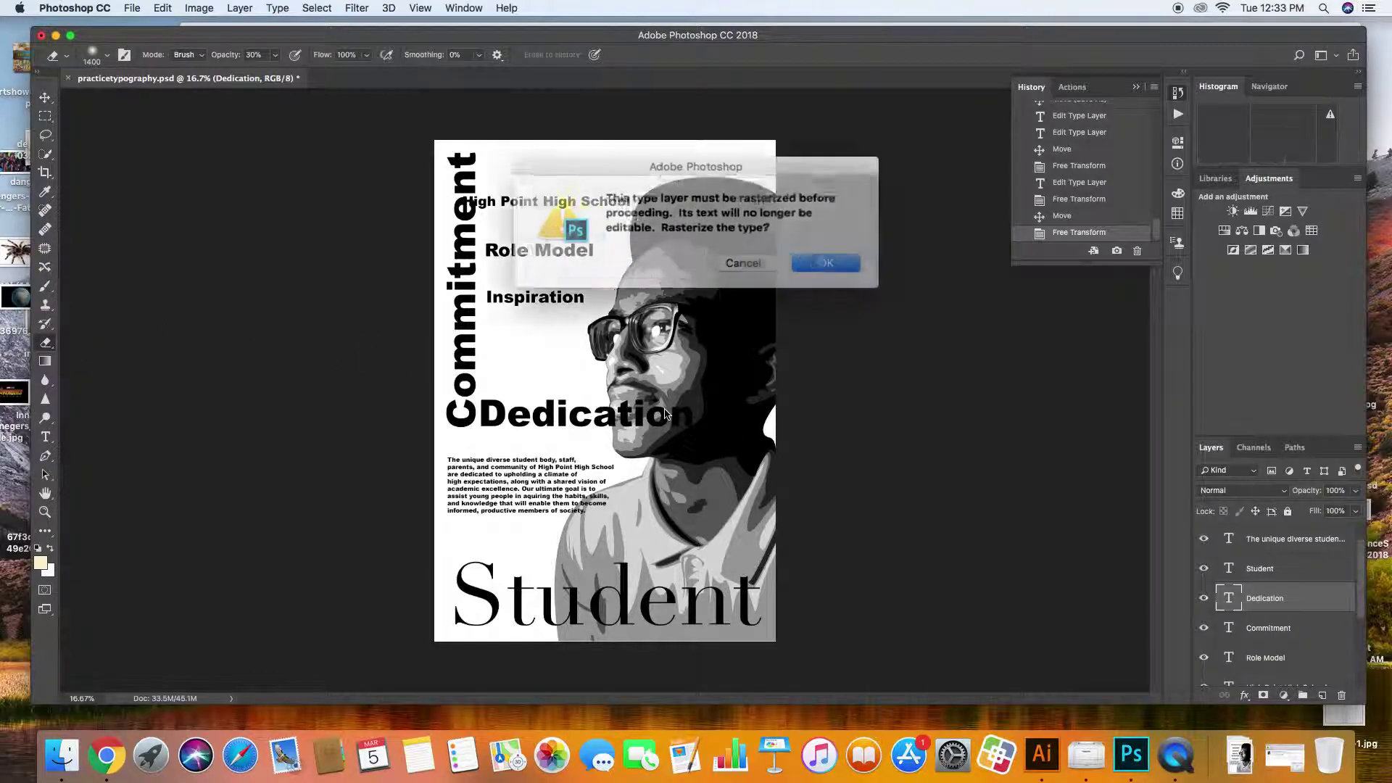
pyautogui.click(819, 257)
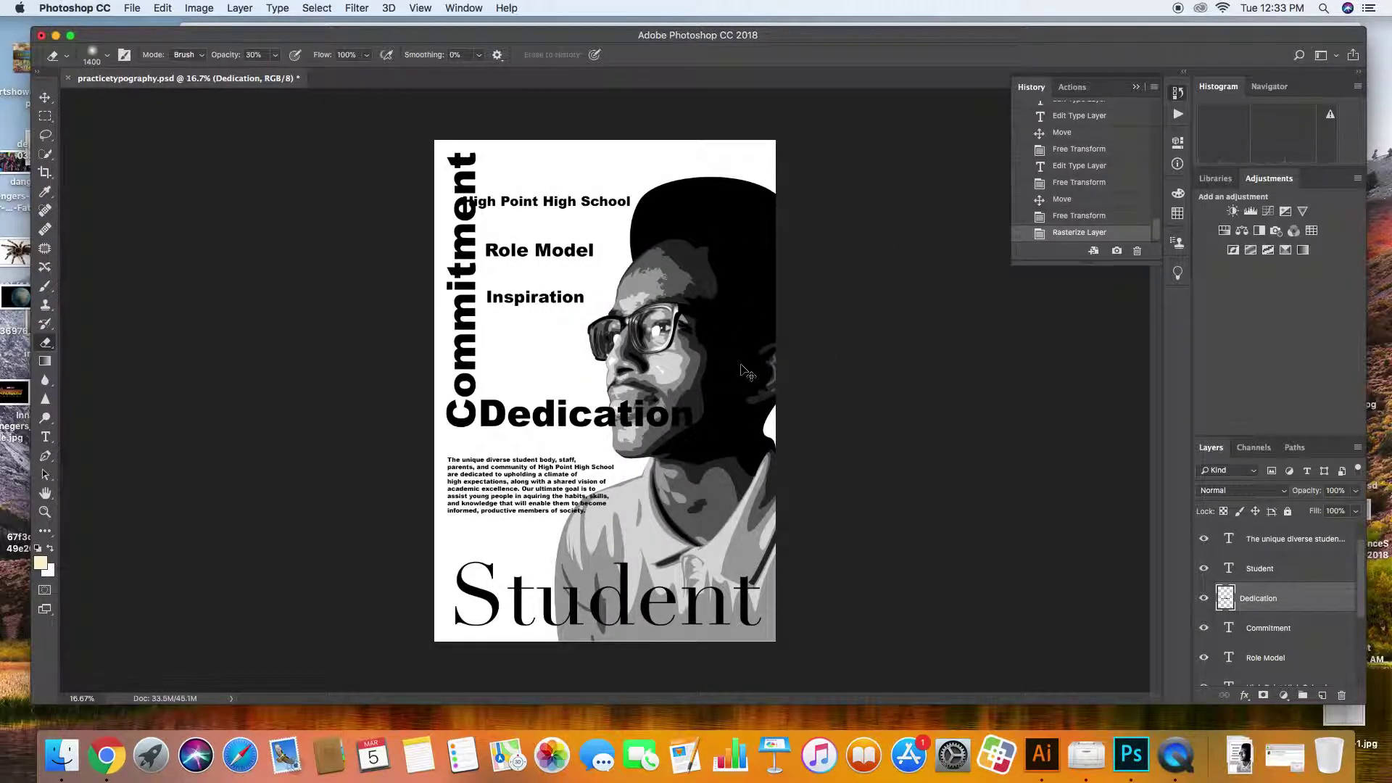
# - Lightly erase the end of Dedication over the face with a 300 px eraser at 30% opacity
pyautogui.press('super+minus')
pyautogui.press('super+minus')
pyautogui.press('super+plus')
pyautogui.press('super+plus')
pyautogui.press('super+plus')
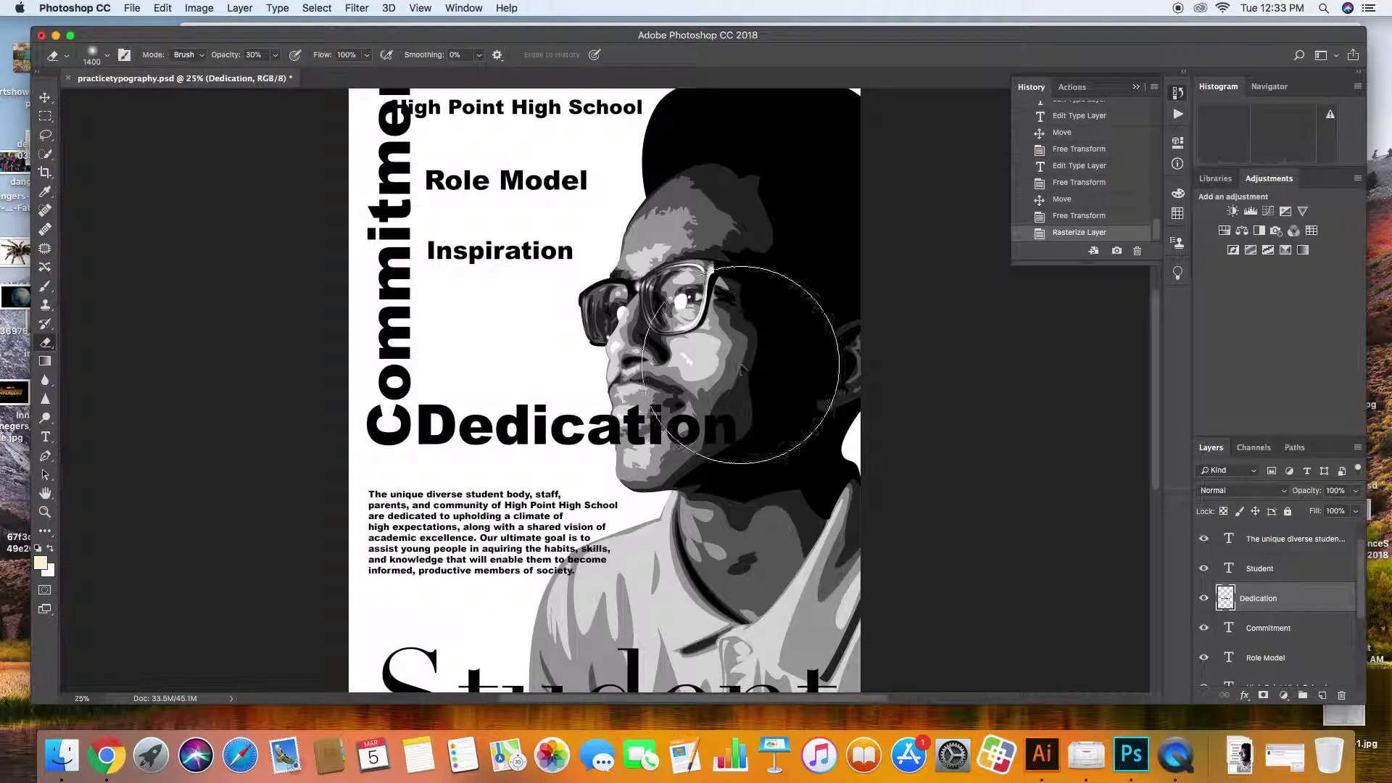
pyautogui.press('[')
pyautogui.press('[')
pyautogui.press('[')
pyautogui.press('[')
pyautogui.press('[')
pyautogui.press('[')
pyautogui.press('[')
pyautogui.press('[')
pyautogui.press('[')
pyautogui.press('[')
pyautogui.press('[')
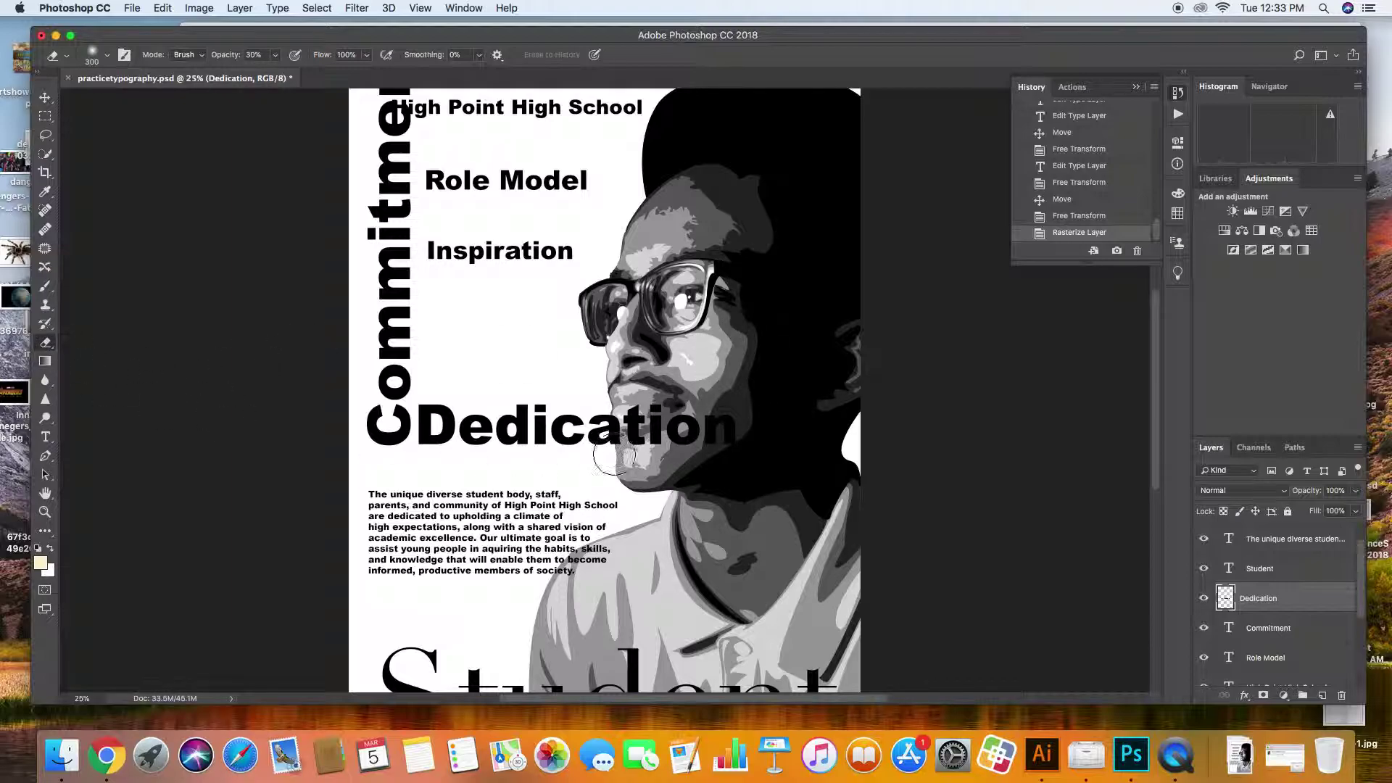
pyautogui.moveTo(727, 445); pyautogui.dragTo(707, 420)
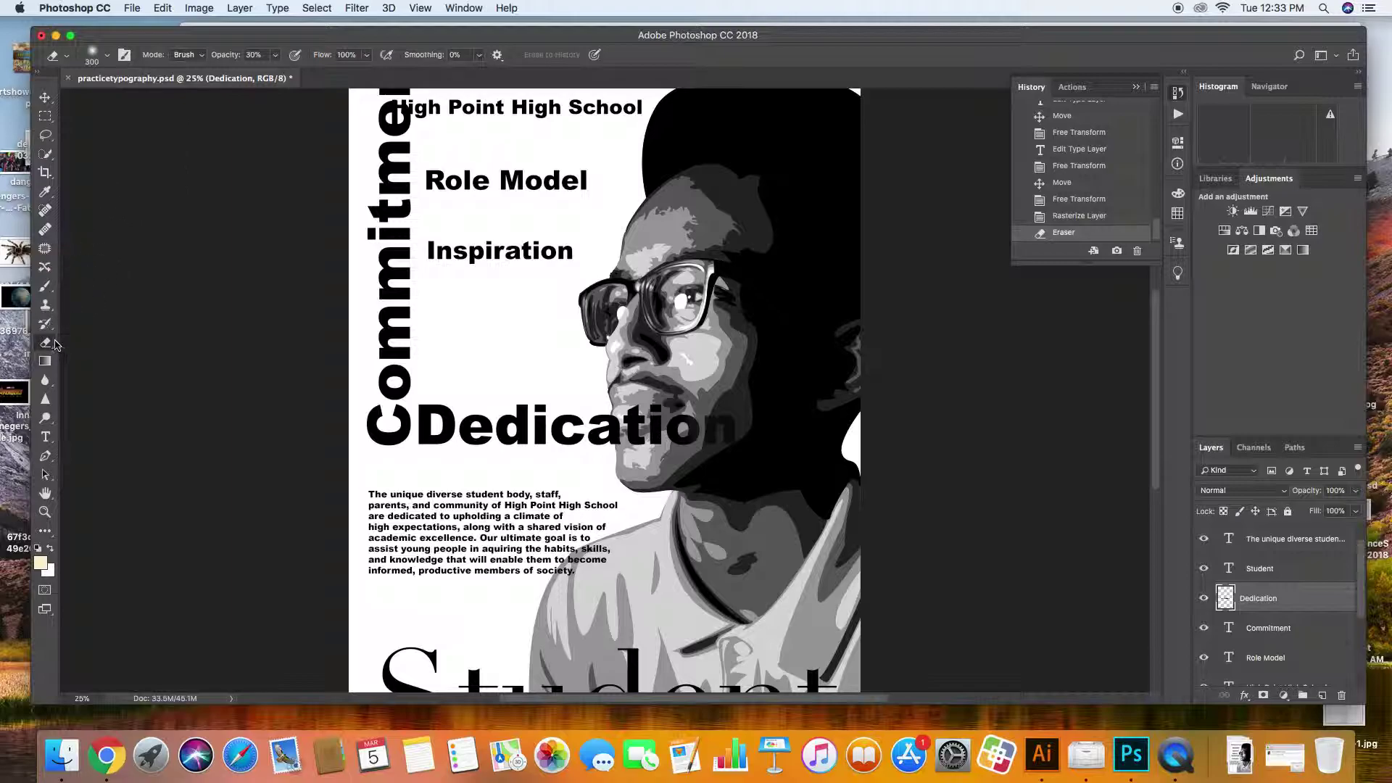
# - Erase the Dedication letters over the face at 100% opacity, switching to a Hard Round eraser tip
pyautogui.moveTo(279, 58); pyautogui.dragTo(340, 76)
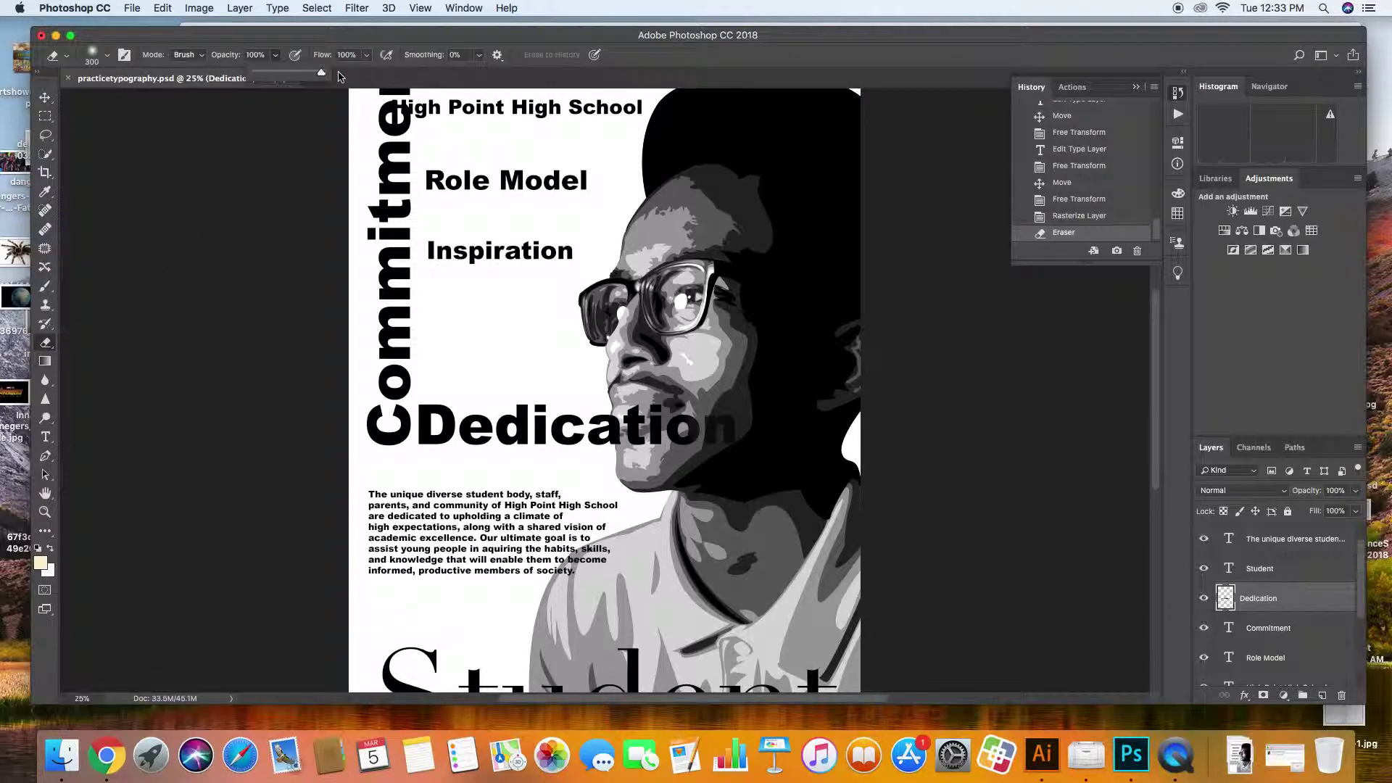
pyautogui.moveTo(671, 403)
pyautogui.mouseDown()
pyautogui.moveTo(677, 435)
pyautogui.moveTo(693, 446)
pyautogui.moveTo(716, 430)
pyautogui.mouseUp()
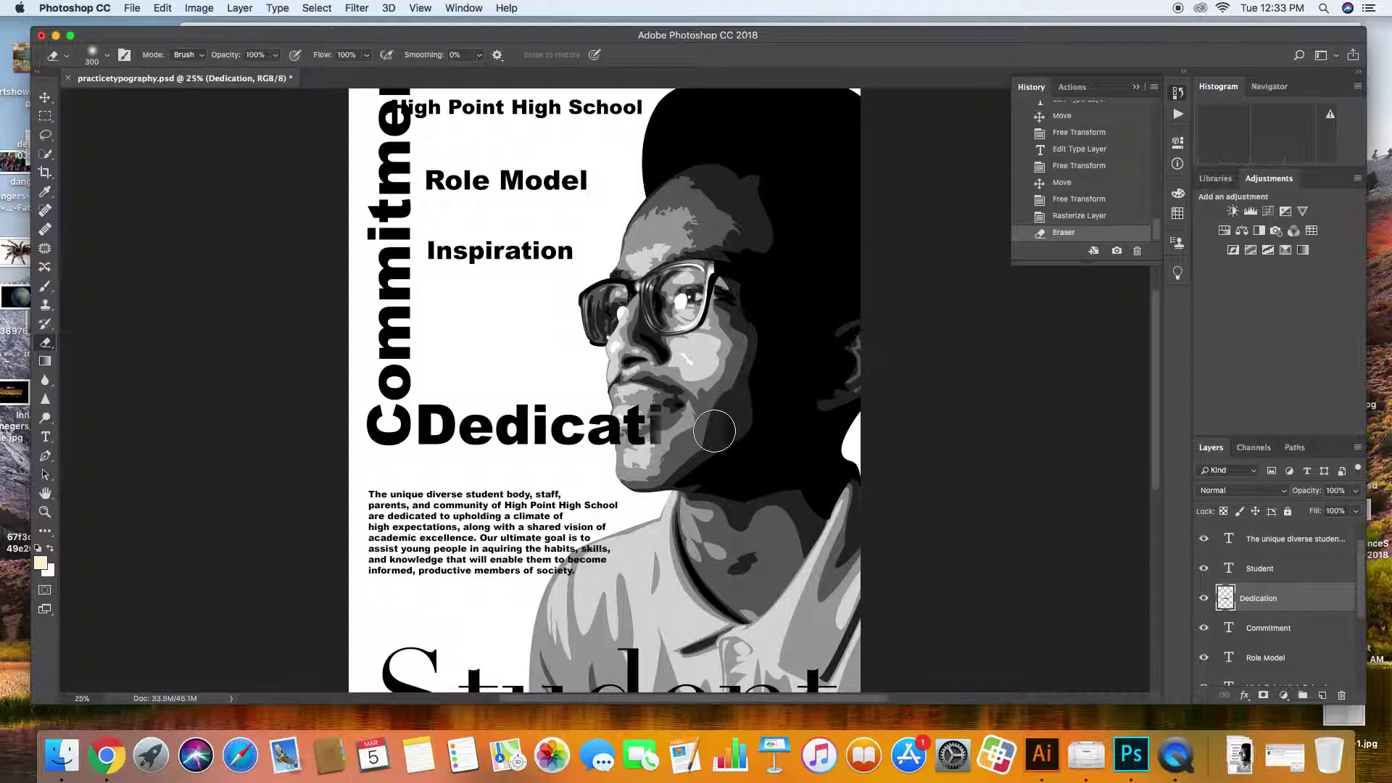
pyautogui.click(107, 55)
pyautogui.click(109, 251)
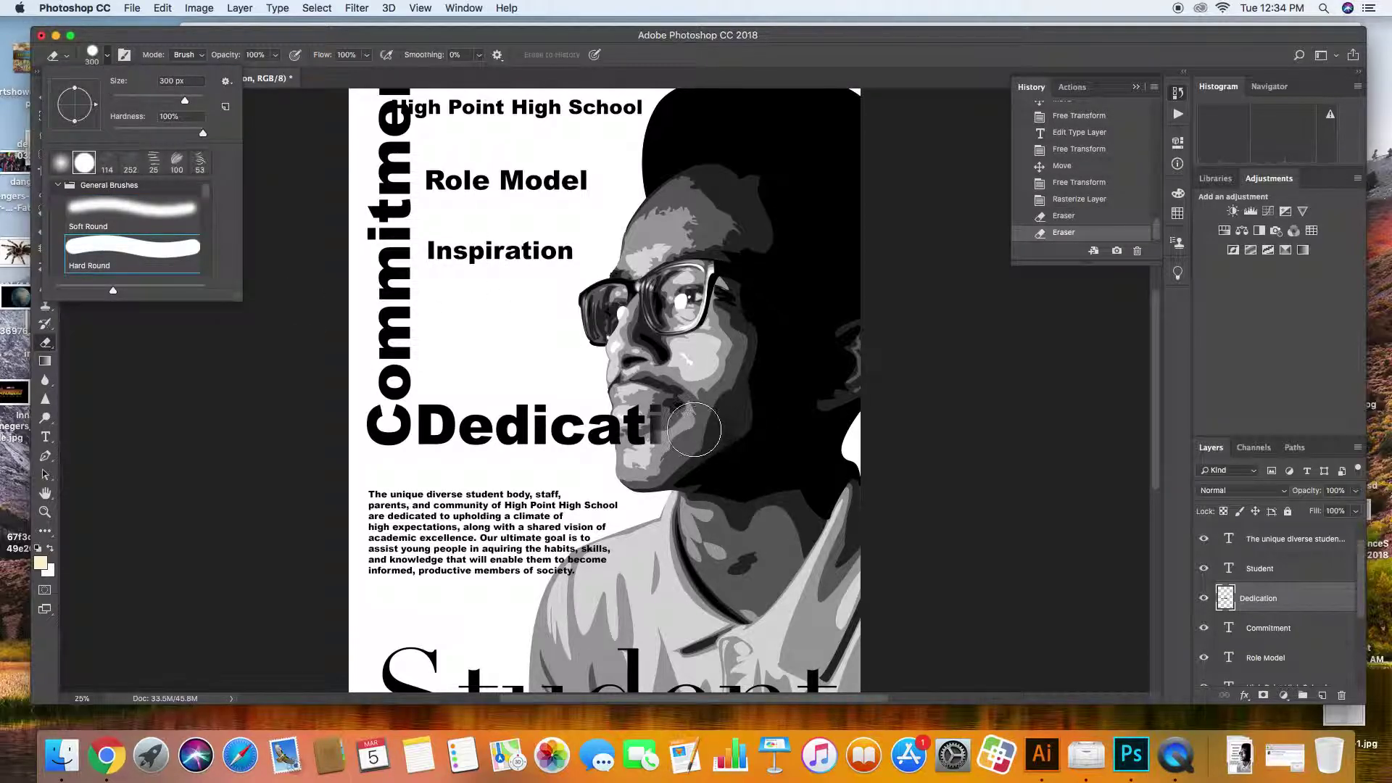
pyautogui.moveTo(664, 439)
pyautogui.mouseDown()
pyautogui.moveTo(626, 416)
pyautogui.moveTo(736, 449)
pyautogui.moveTo(737, 414)
pyautogui.moveTo(741, 452)
pyautogui.moveTo(827, 446)
pyautogui.mouseUp()
pyautogui.press('[')
pyautogui.press('[')
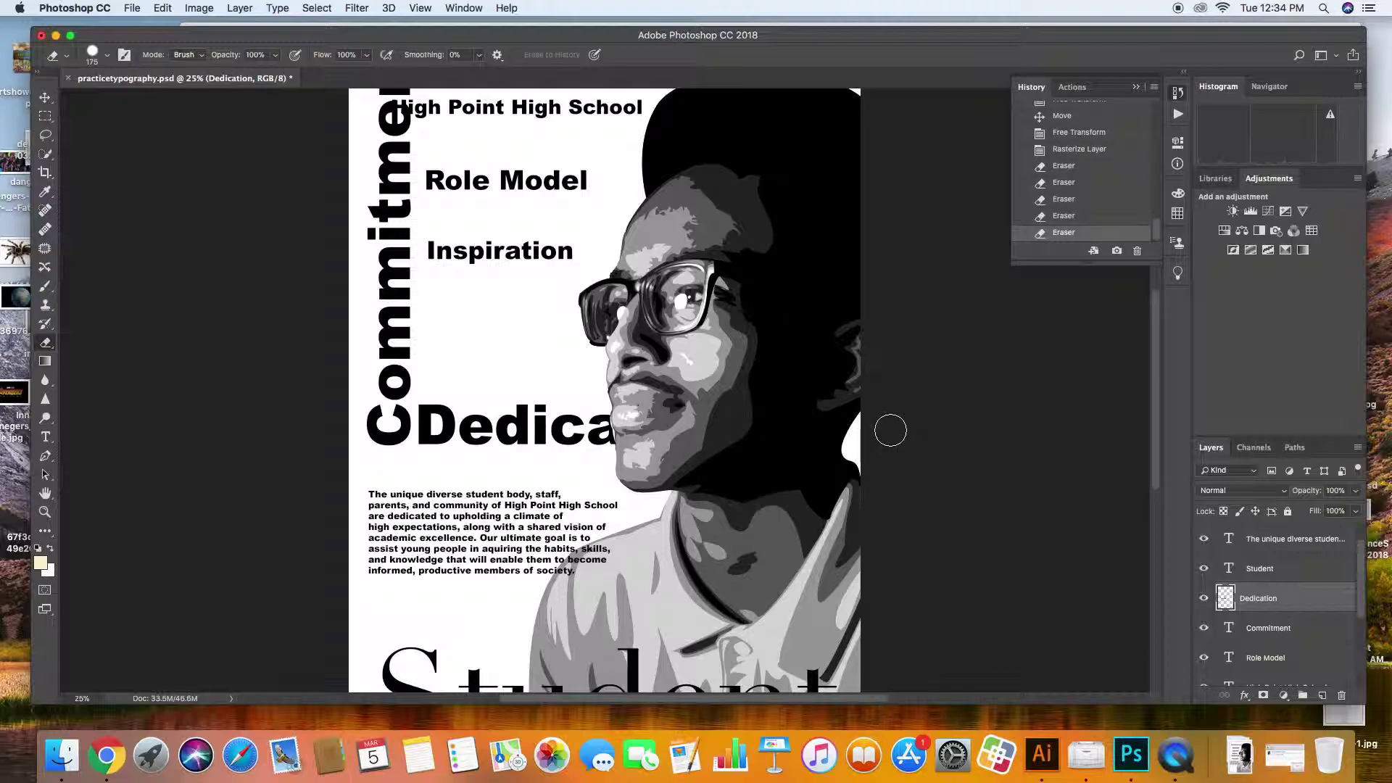
pyautogui.press('super+z')
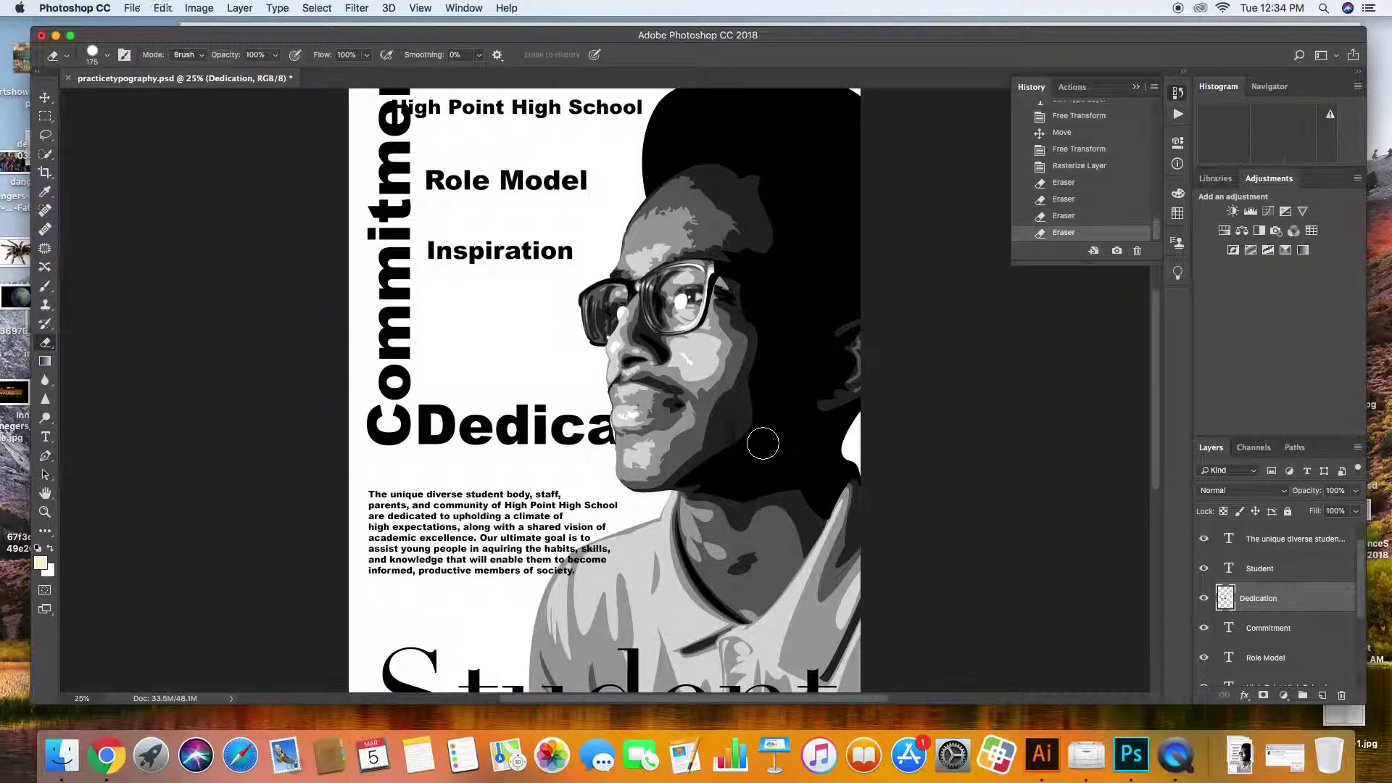
pyautogui.moveTo(726, 457); pyautogui.dragTo(738, 437)
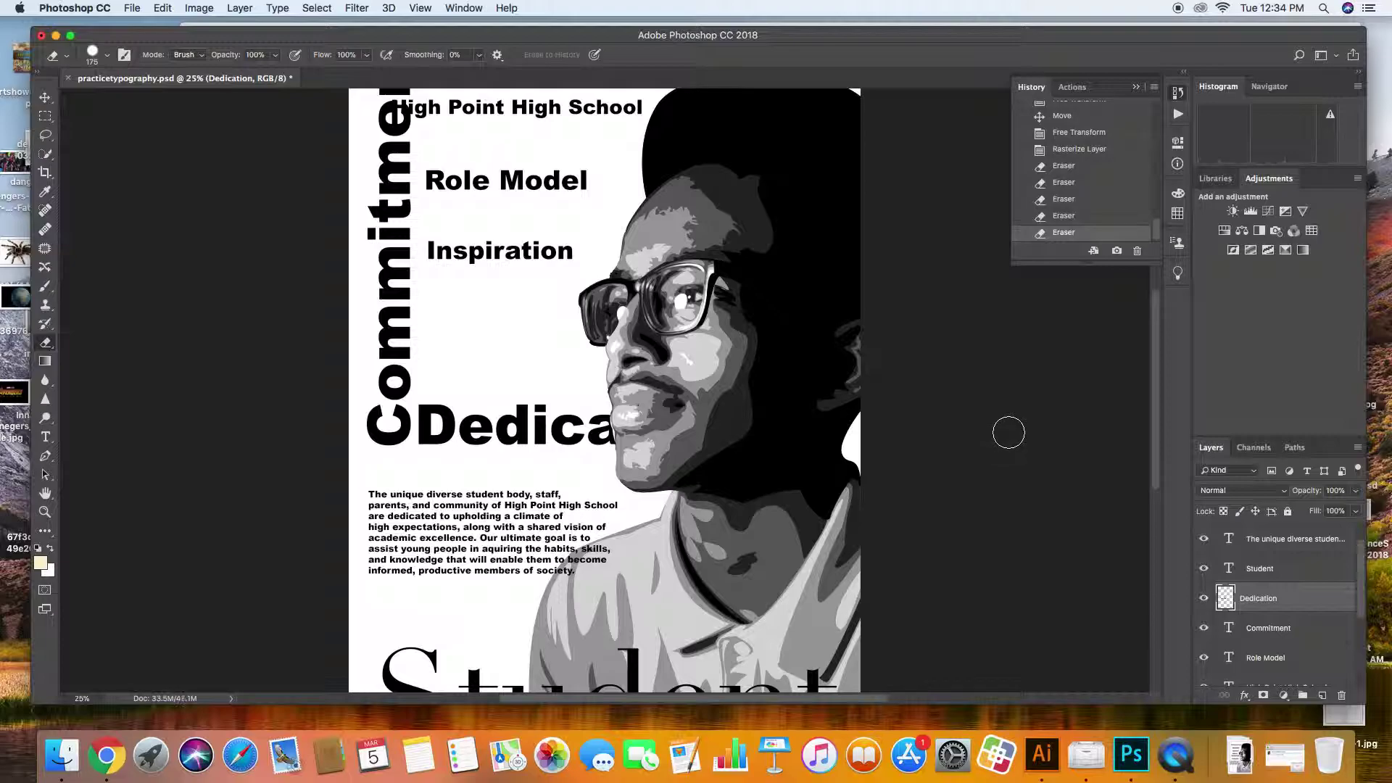
# - Step back in the history to the Free Transform of Dedication, undoing the erasing and rasterizing
pyautogui.click(1064, 151)
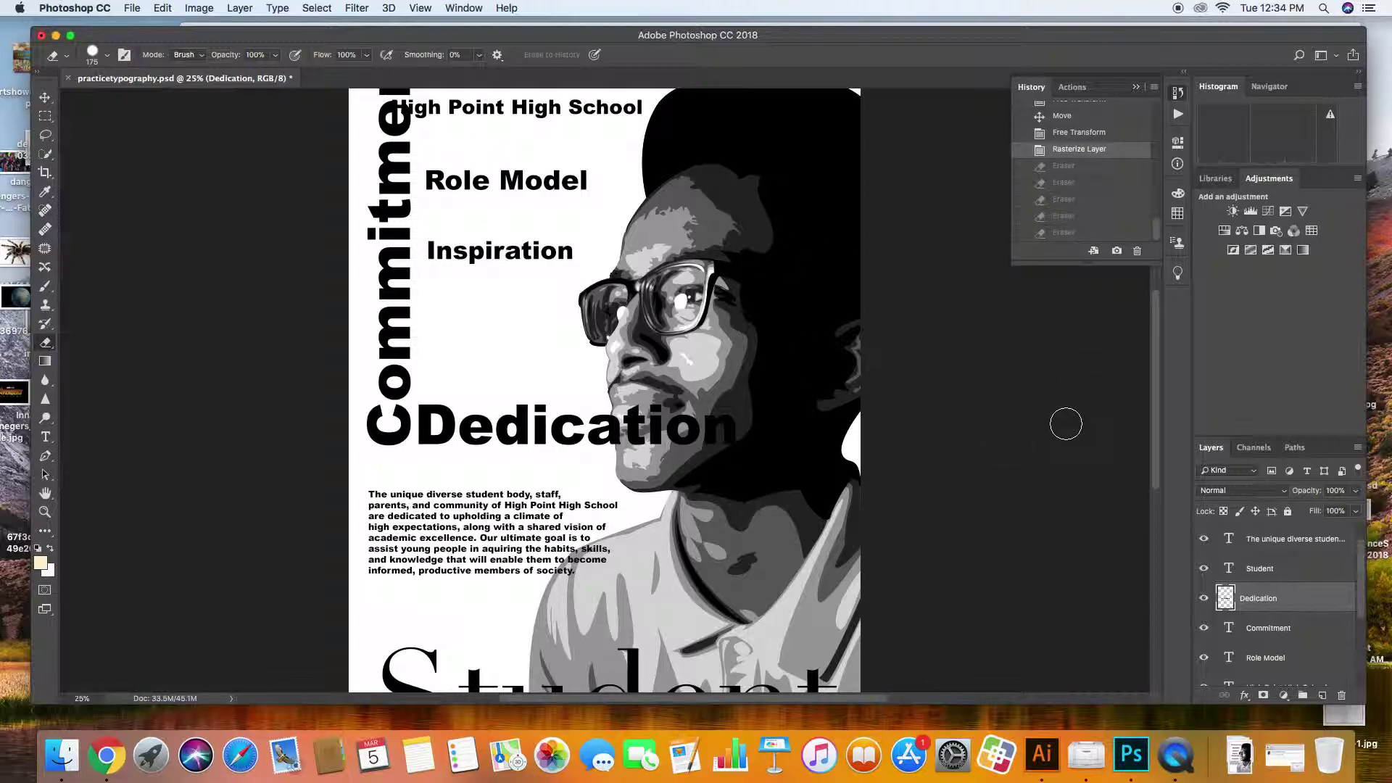
pyautogui.click(1063, 116)
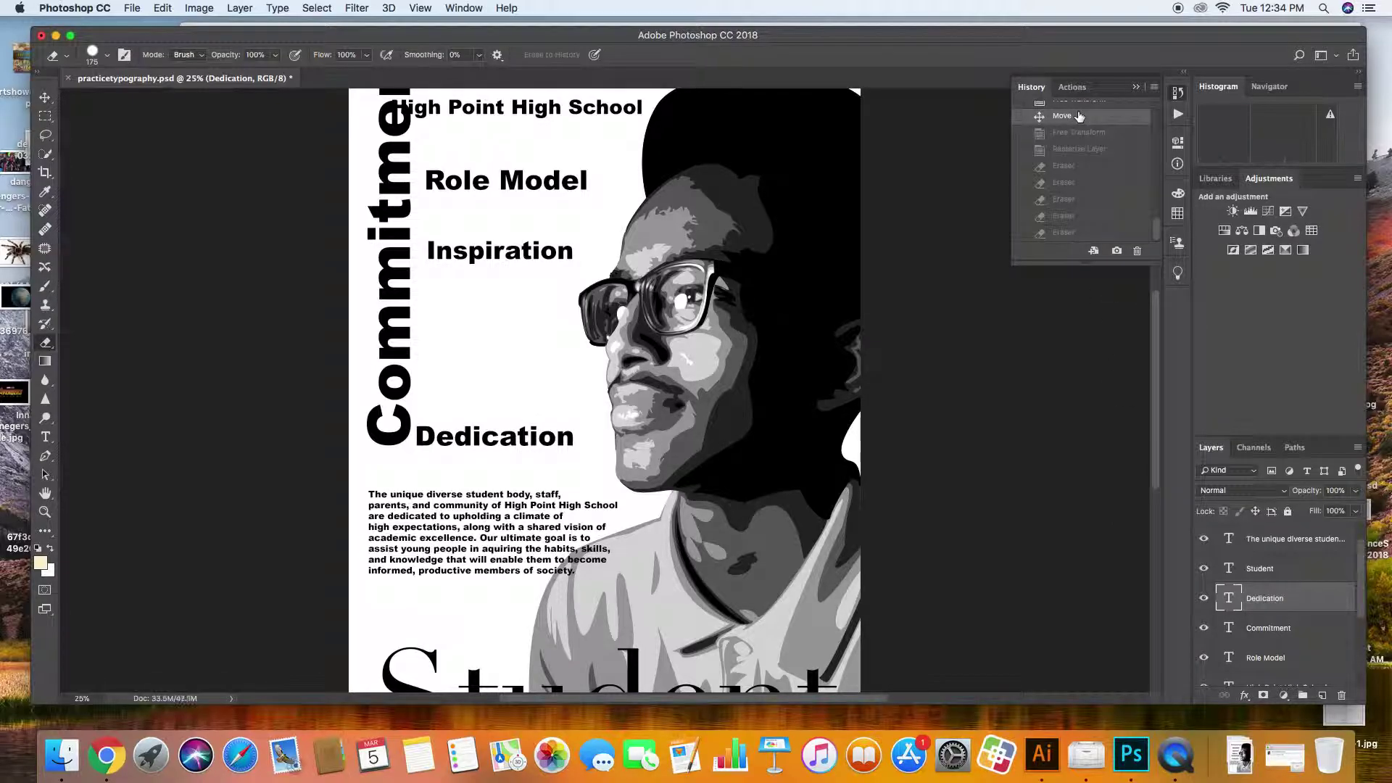
pyautogui.click(1080, 133)
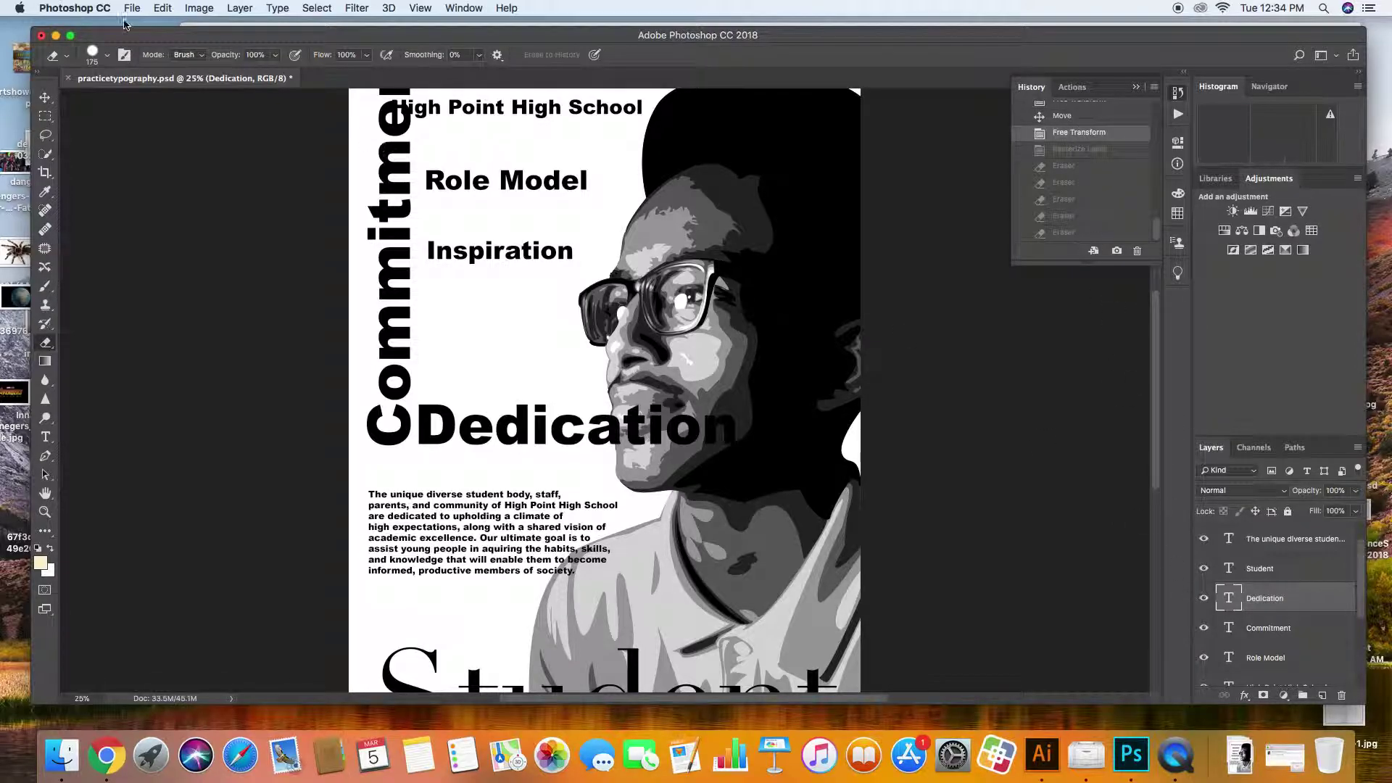
# - Add a white layer mask that reveals the whole Dedication text layer
pyautogui.click(230, 7)
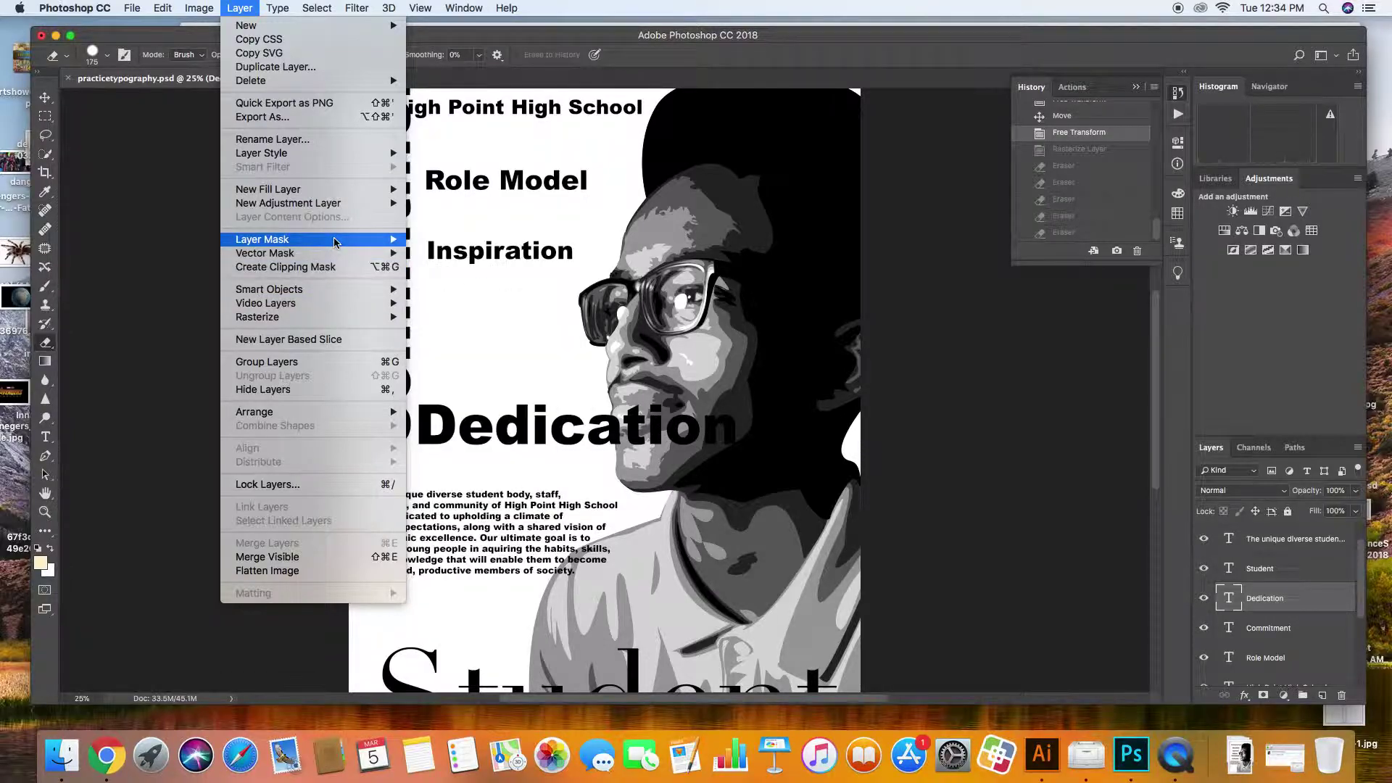
pyautogui.moveTo(335, 242)
pyautogui.click(438, 240)
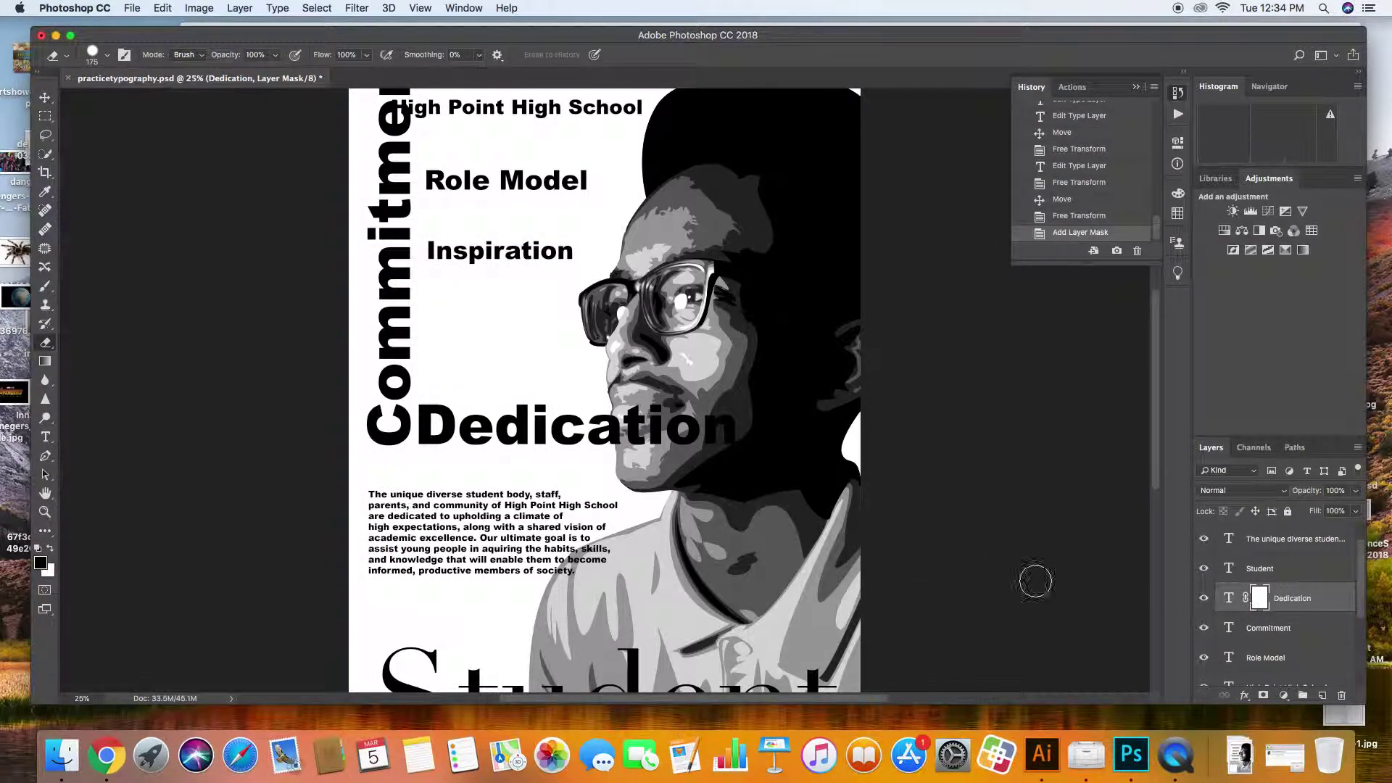
# - Paint black on the Dedication layer mask with the Brush to hide the letters overlapping the face
pyautogui.click(45, 286)
pyautogui.press('[')
pyautogui.moveTo(742, 446)
pyautogui.mouseDown()
pyautogui.moveTo(718, 419)
pyautogui.moveTo(725, 450)
pyautogui.moveTo(716, 419)
pyautogui.moveTo(638, 439)
pyautogui.mouseUp()
pyautogui.press('[')
pyautogui.press('[')
pyautogui.press('[')
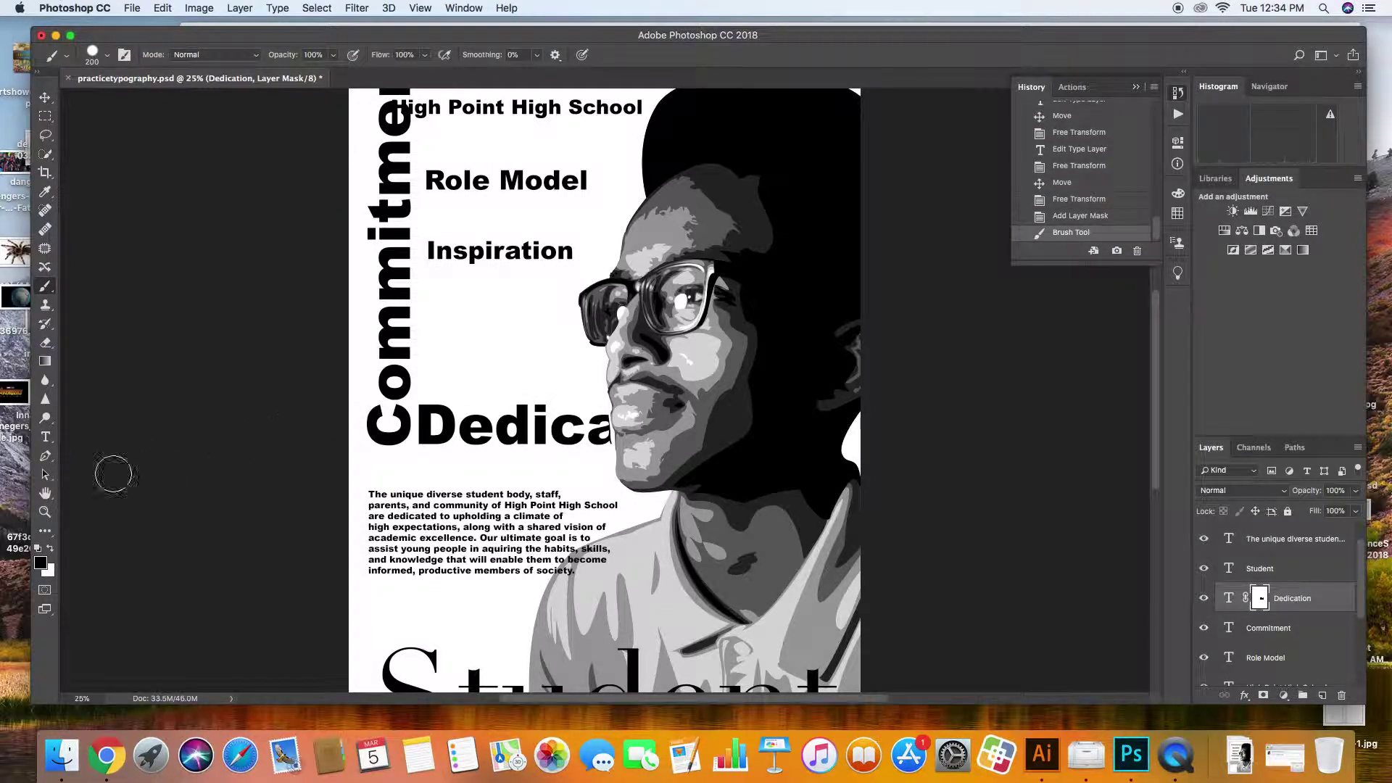
# - Paint white on the Dedication mask with a small brush of about 80 px to restore the edge of the "a" beside the mouth
pyautogui.click(50, 549)
pyautogui.press('[')
pyautogui.press('[')
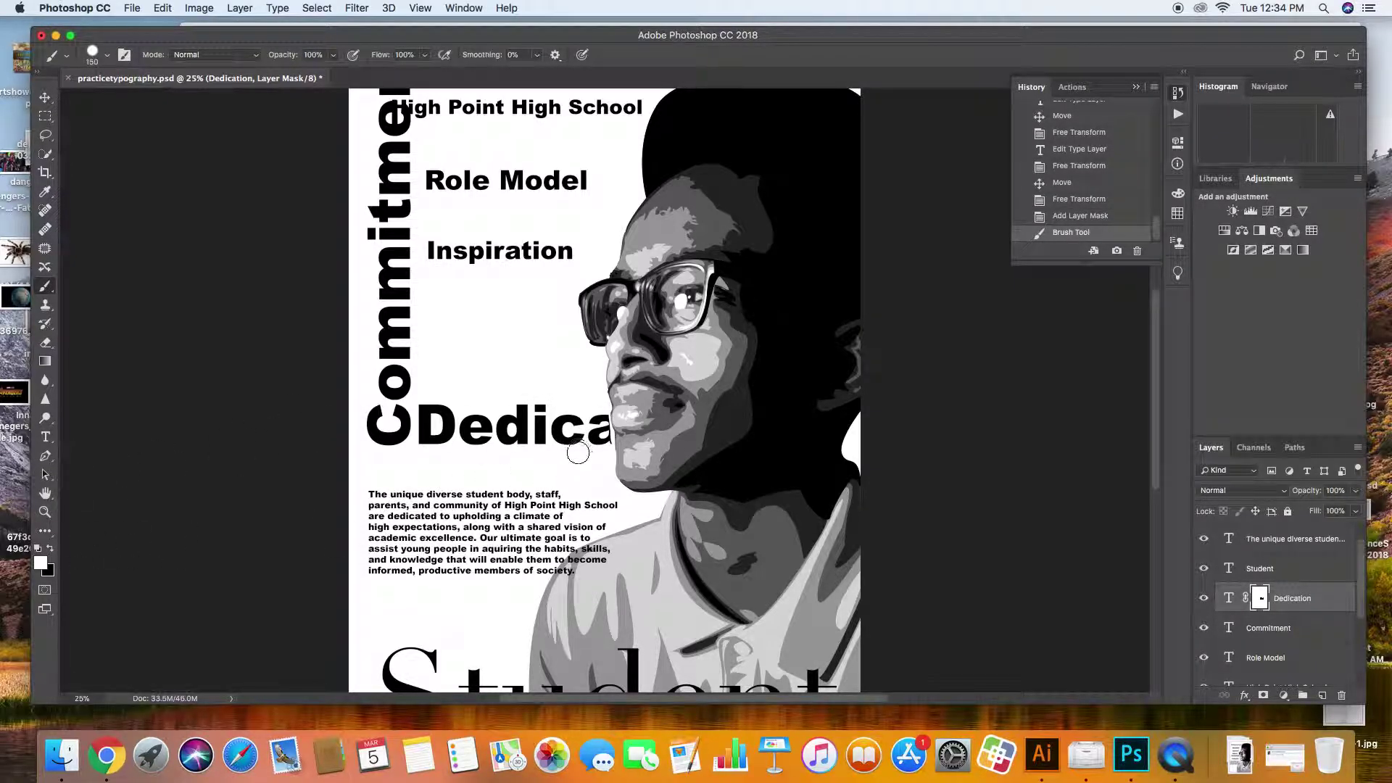
pyautogui.scroll(3, 578, 453)
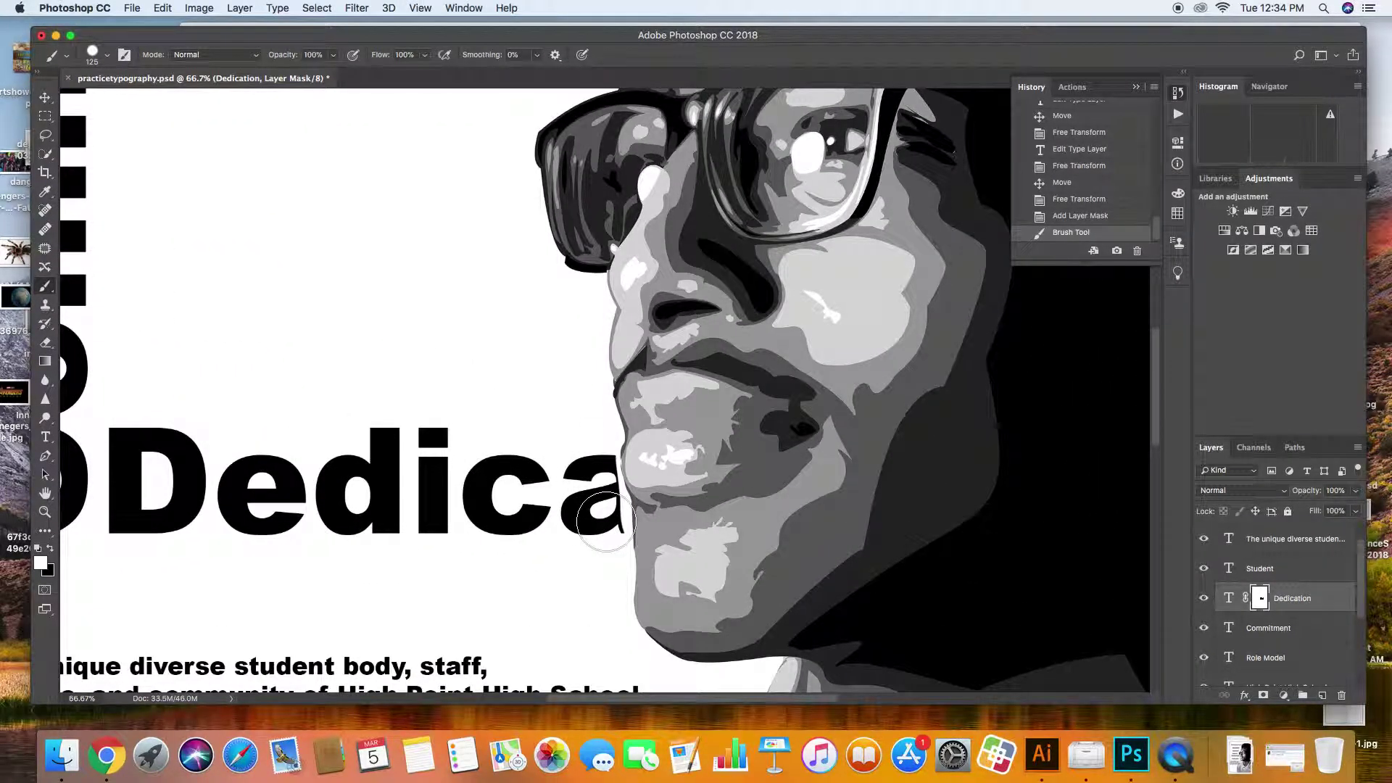
pyautogui.press('[')
pyautogui.press('[')
pyautogui.press('[')
pyautogui.moveTo(614, 524)
pyautogui.mouseDown()
pyautogui.moveTo(602, 466)
pyautogui.moveTo(615, 508)
pyautogui.mouseUp()
pyautogui.press('super+minus')
pyautogui.press('super+minus')
pyautogui.press('super+minus')
pyautogui.press('super+minus')
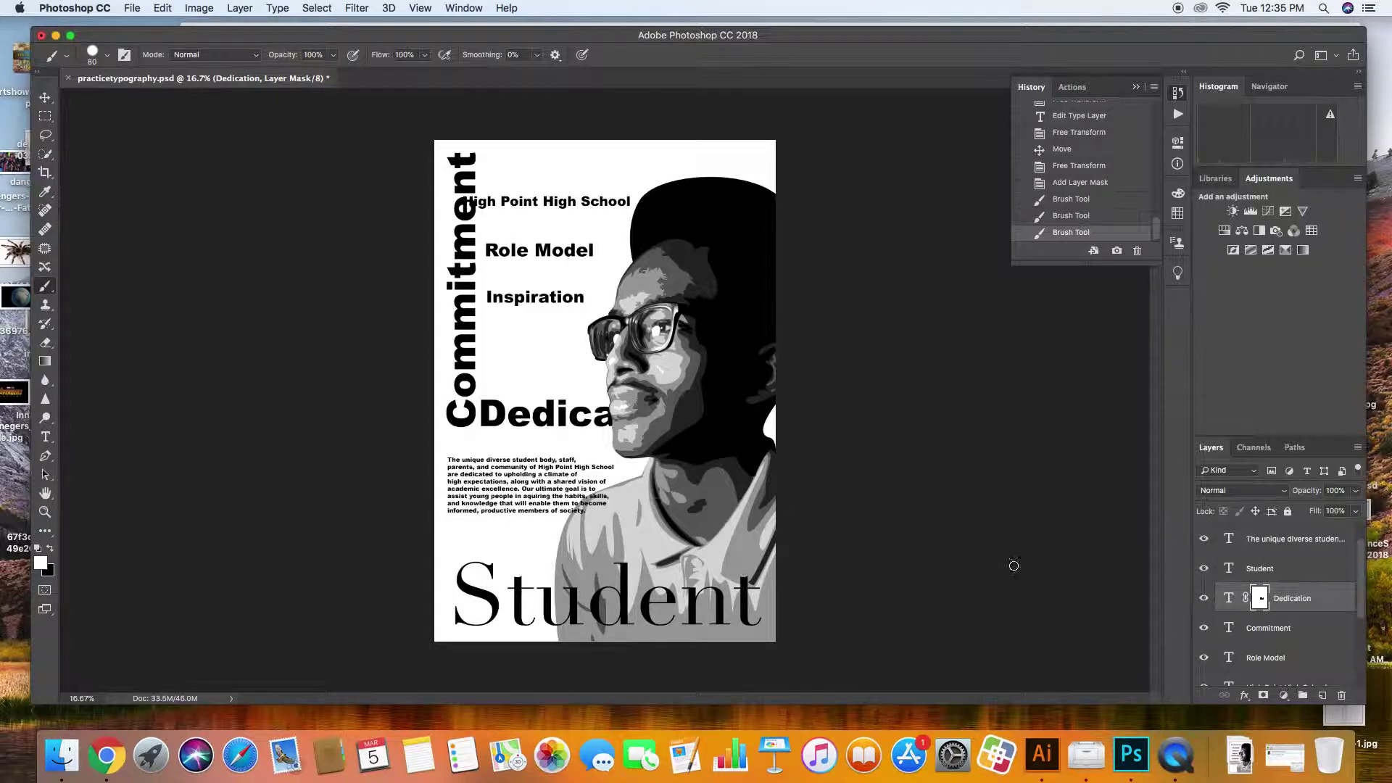
# - Try to rewrap the description paragraph into longer lines by changing its line breaks, and revert that text edit in the history
pyautogui.moveTo(1362, 588); pyautogui.dragTo(1363, 538)
pyautogui.doubleClick(1229, 569)
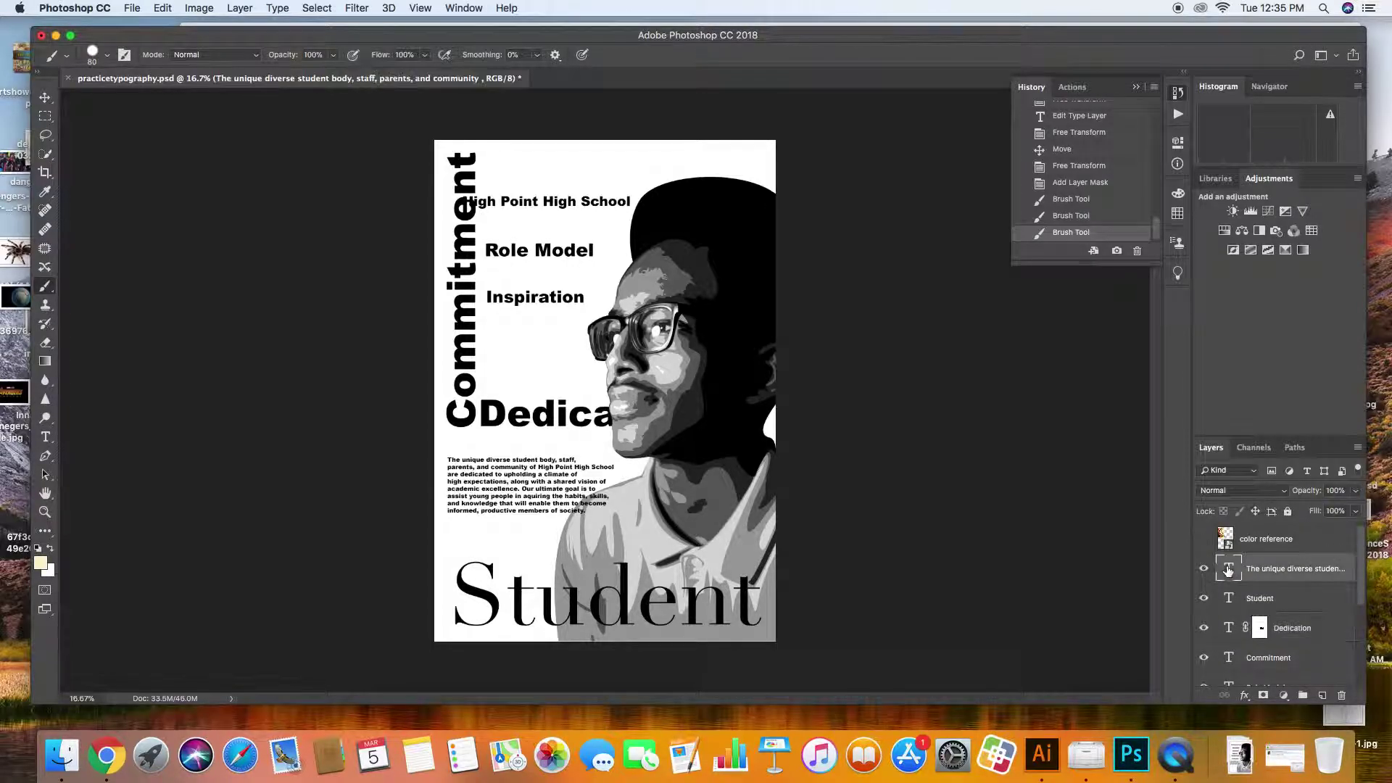
pyautogui.click(522, 504)
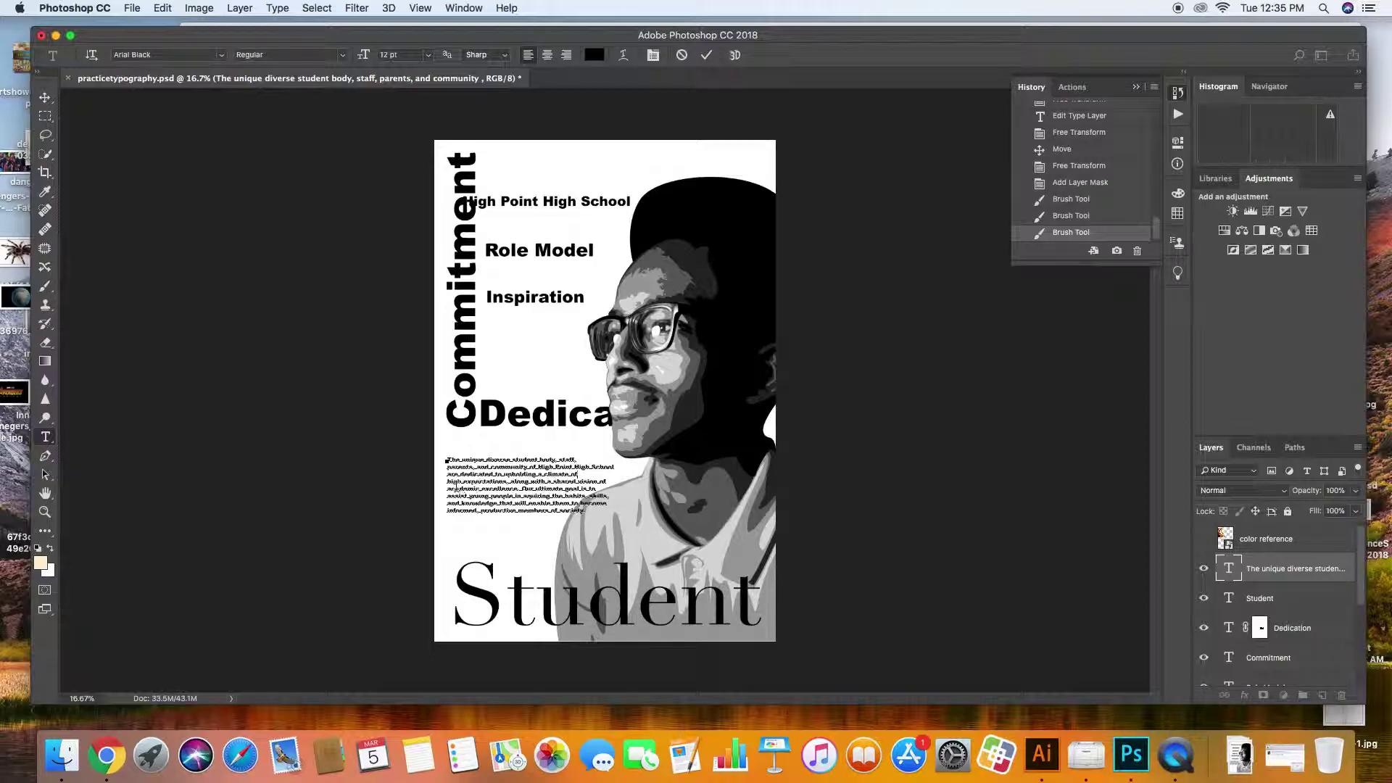
pyautogui.press('BackSpace')
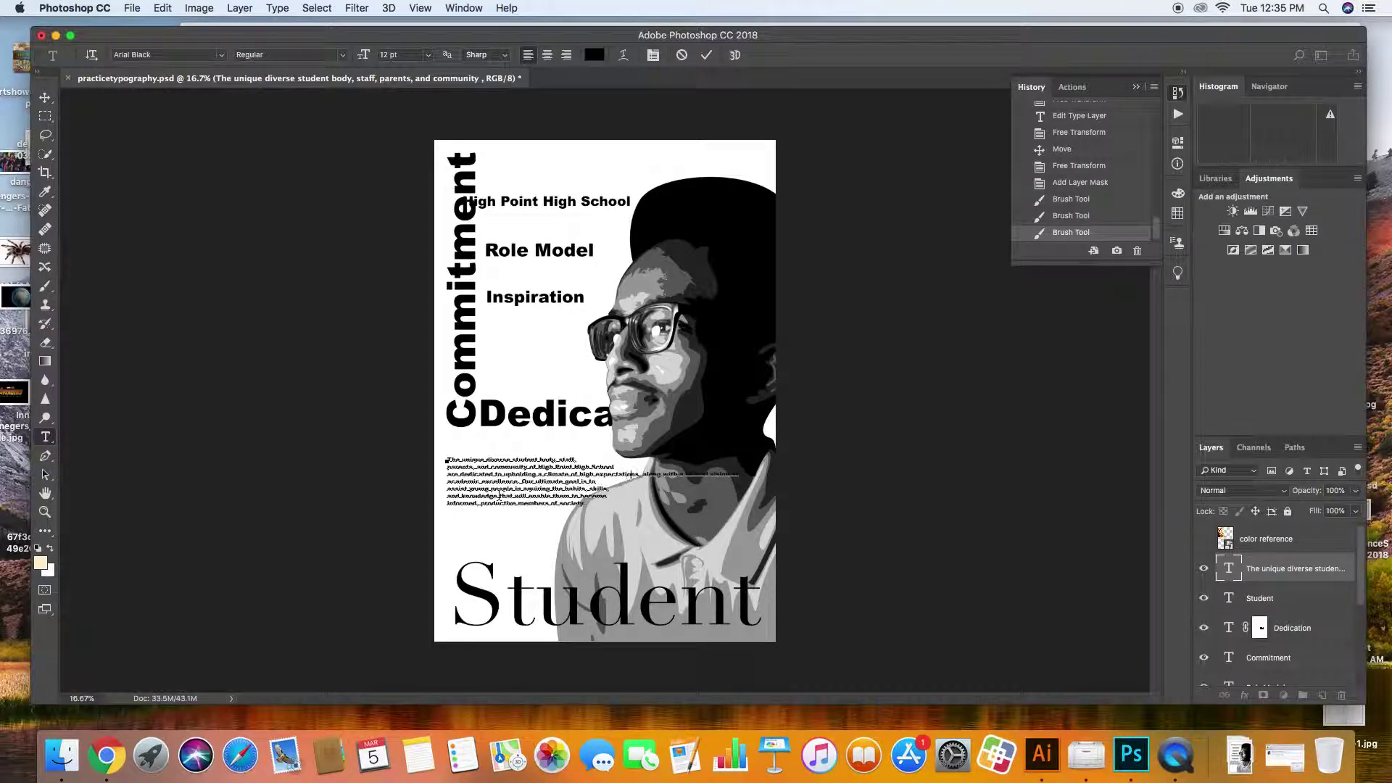
pyautogui.press('Return')
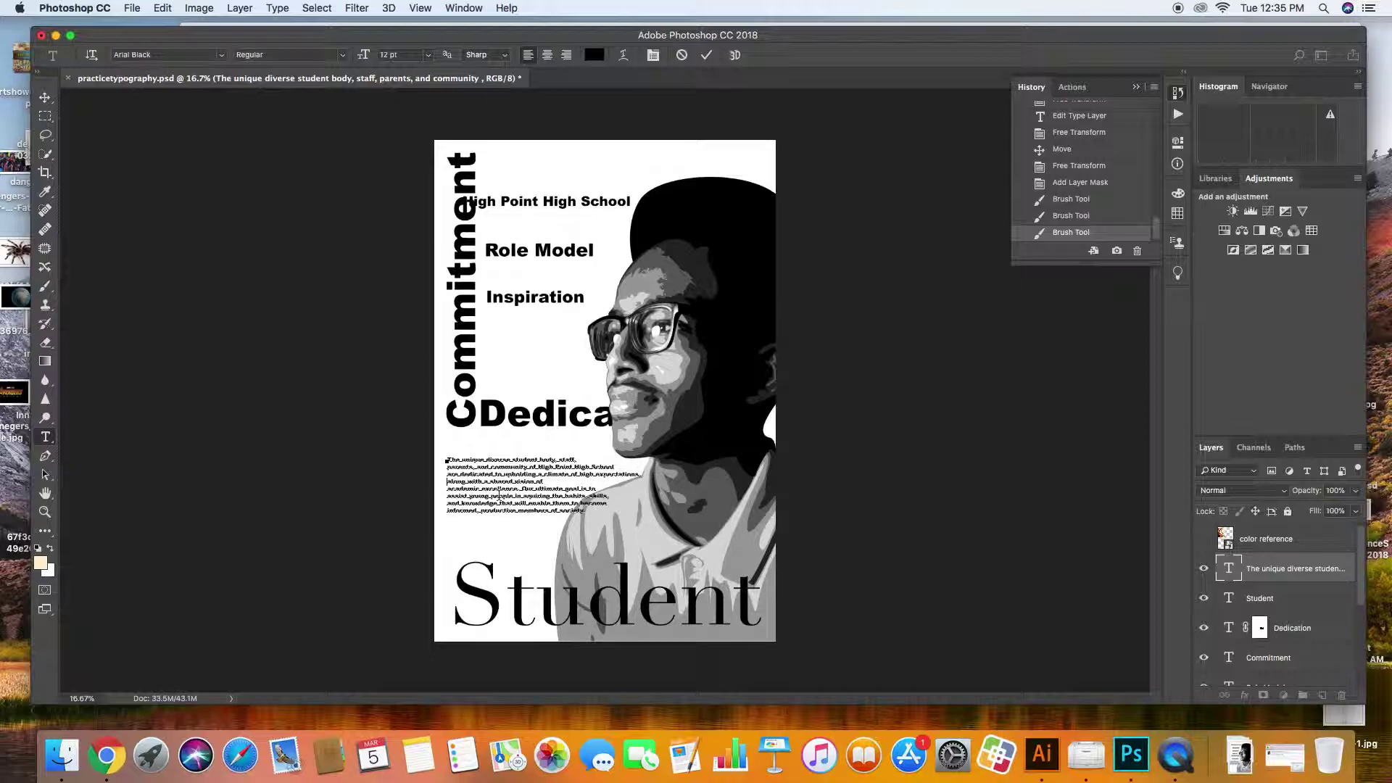
pyautogui.press('BackSpace')
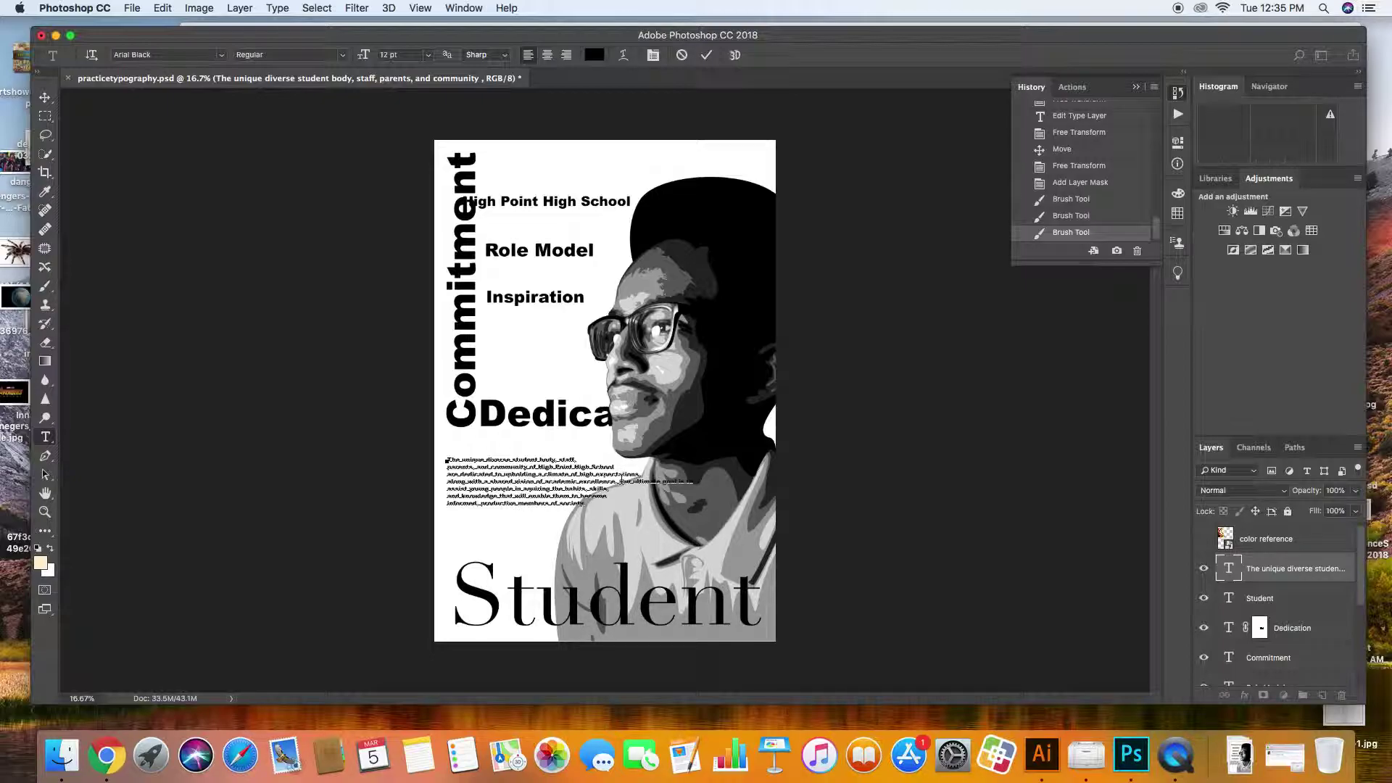
pyautogui.press('Return')
pyautogui.press('BackSpace')
pyautogui.doubleClick(614, 473)
pyautogui.click(45, 97)
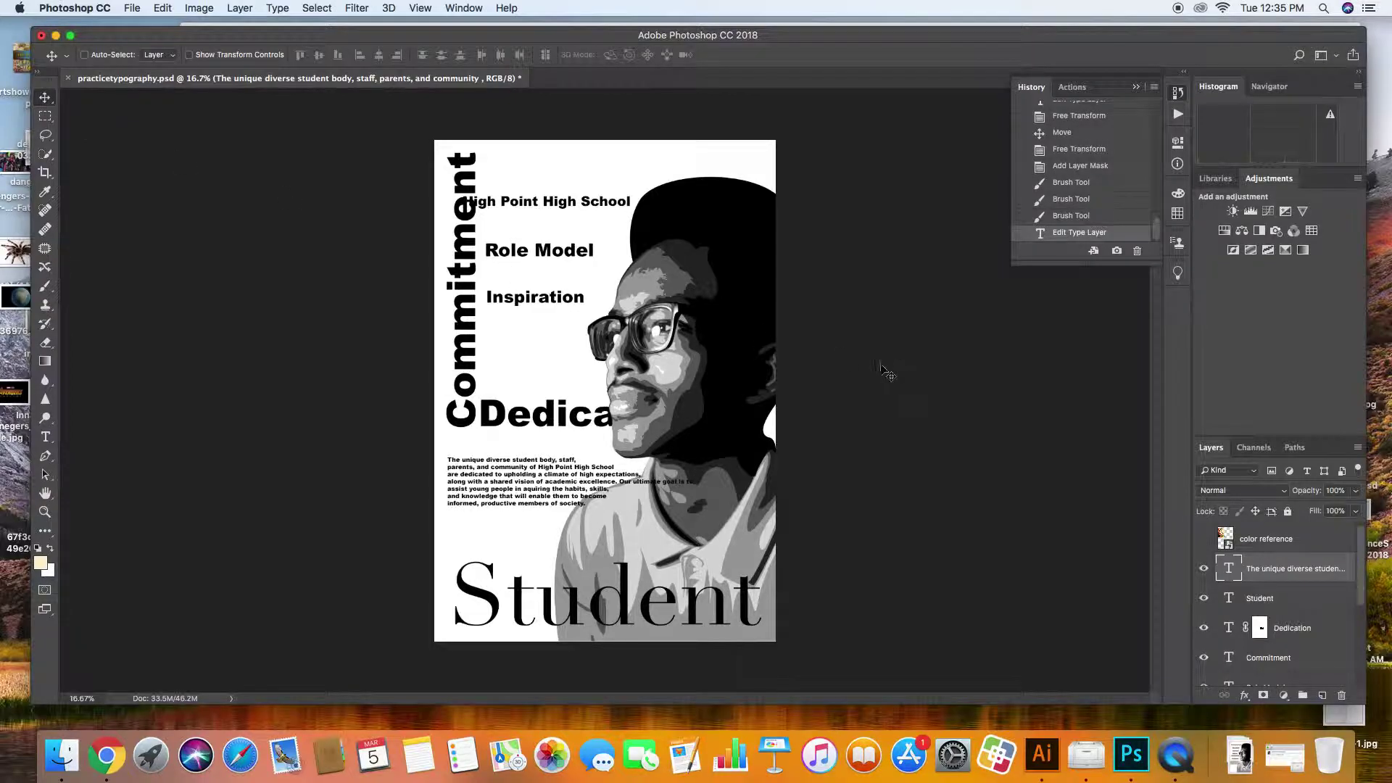
pyautogui.click(1079, 216)
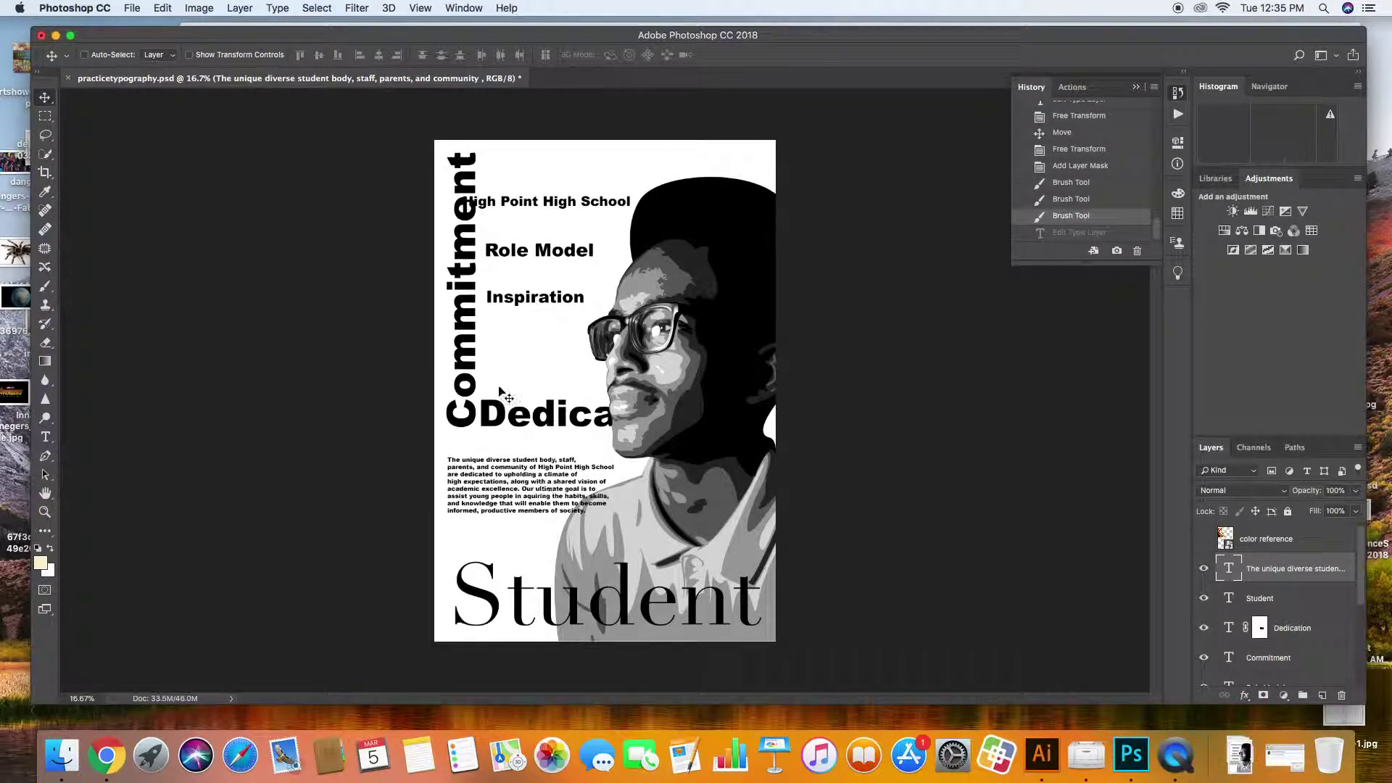
# - Set the font size of the whole description paragraph to 16 pt
pyautogui.doubleClick(1232, 568)
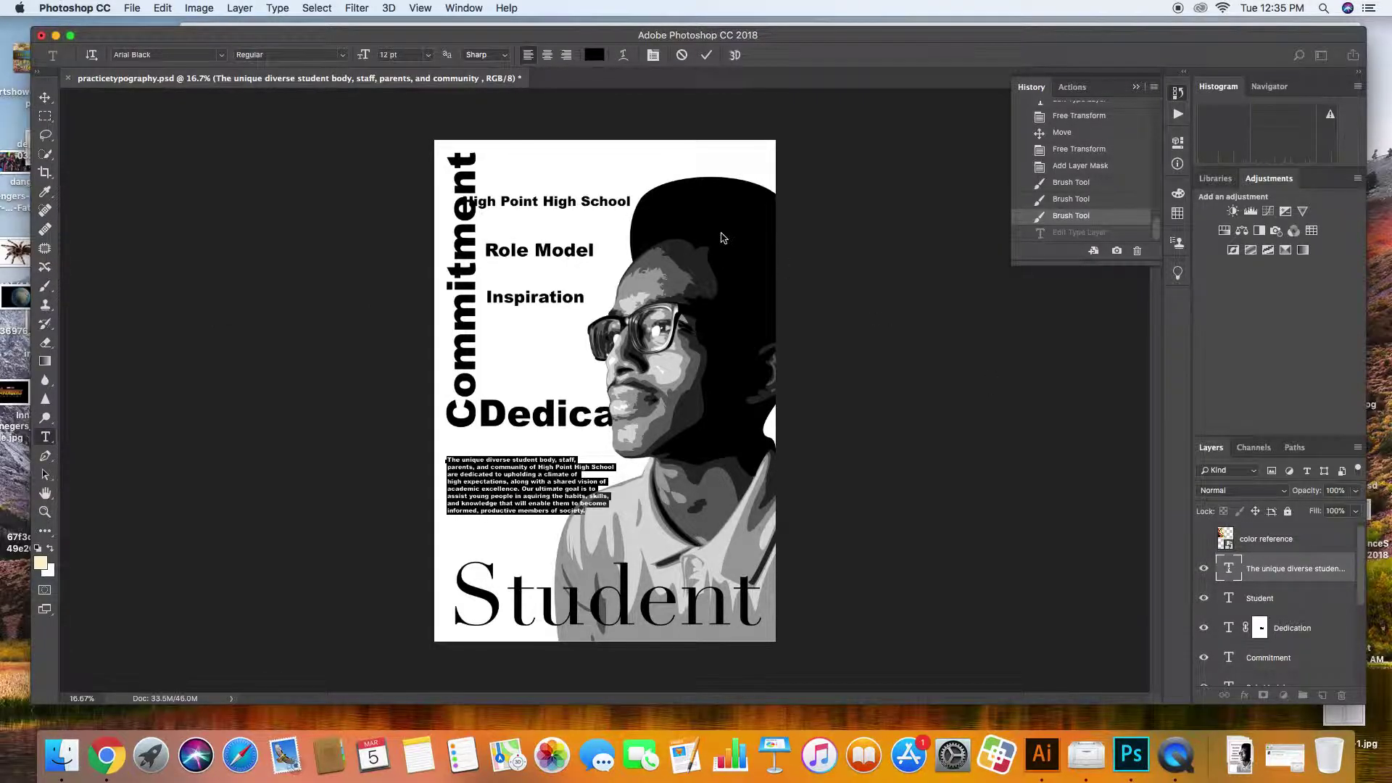
pyautogui.click(428, 54)
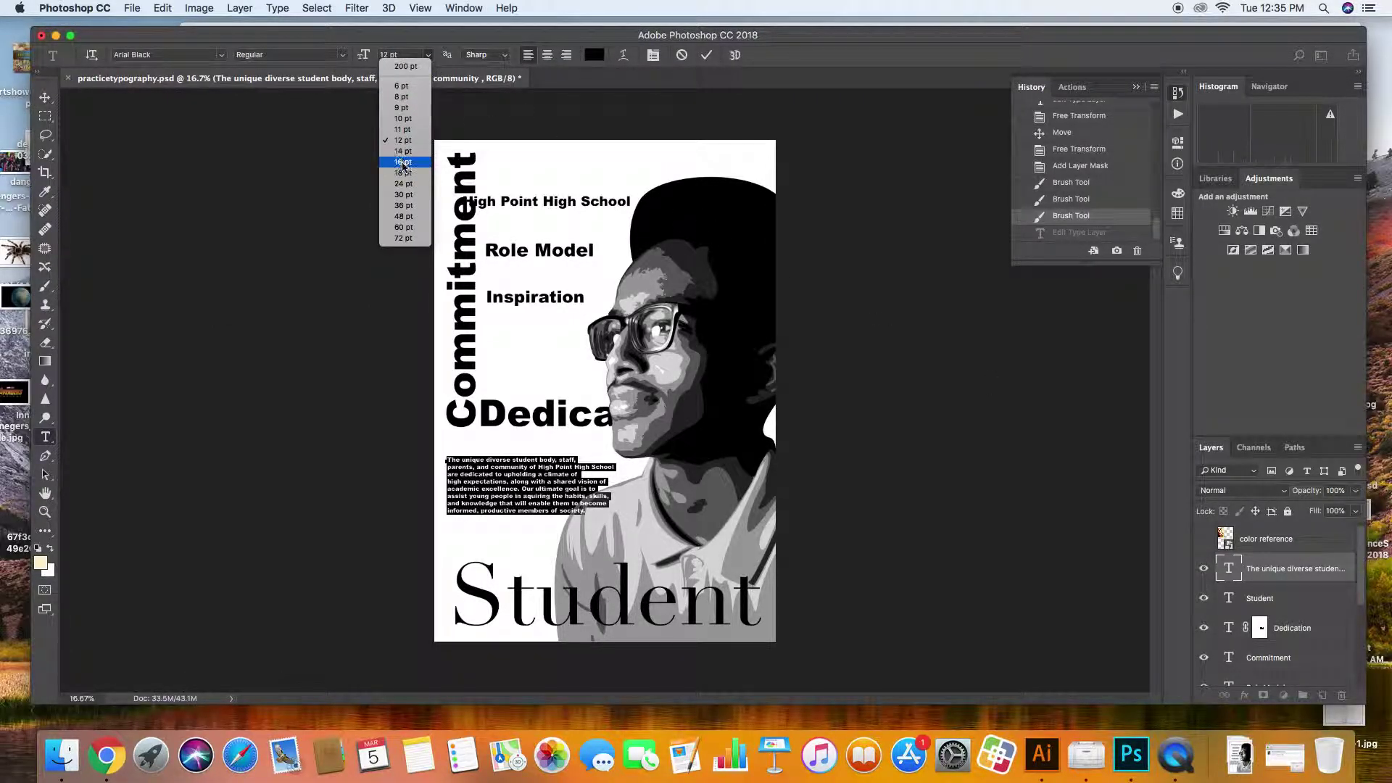
pyautogui.click(403, 164)
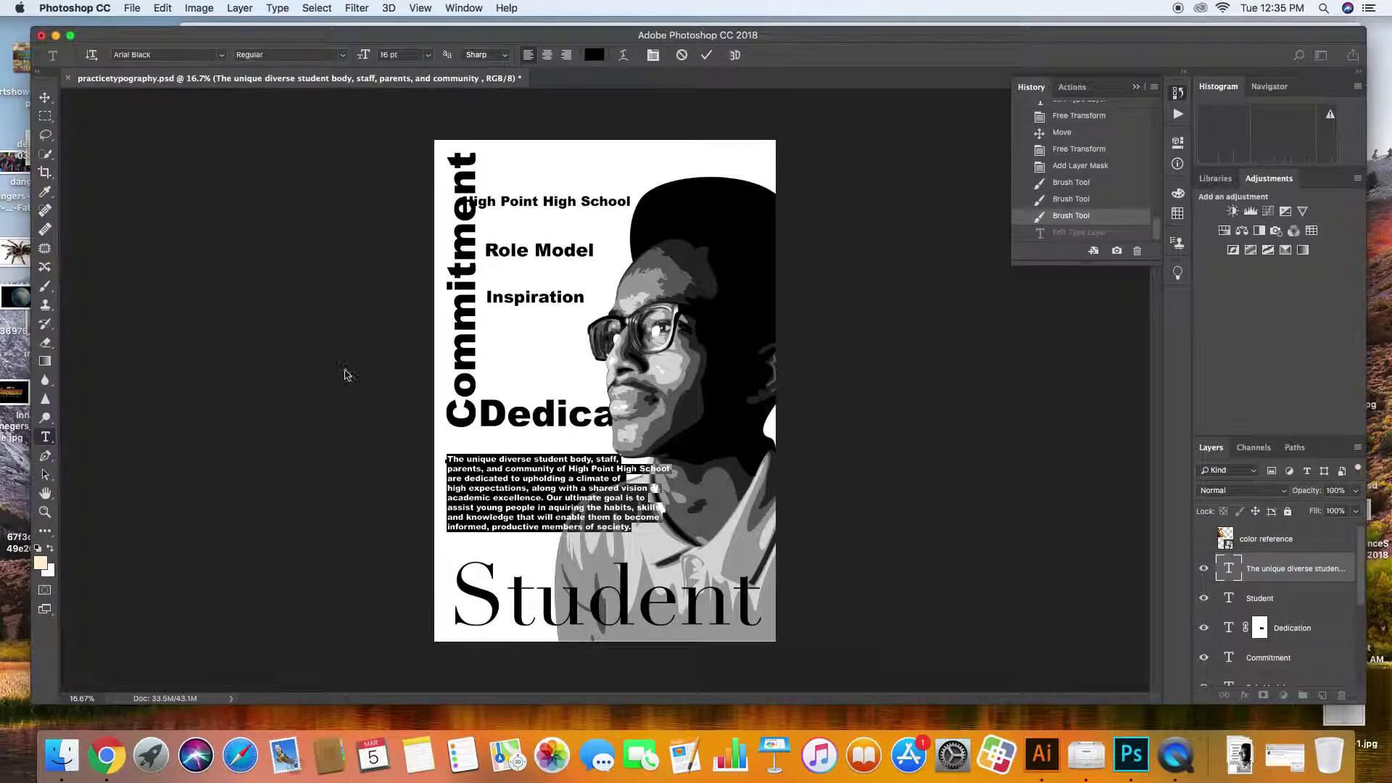
# - Set the description paragraph's font size to 18 pt and move the text down to just above the word "Student"
pyautogui.click(427, 55)
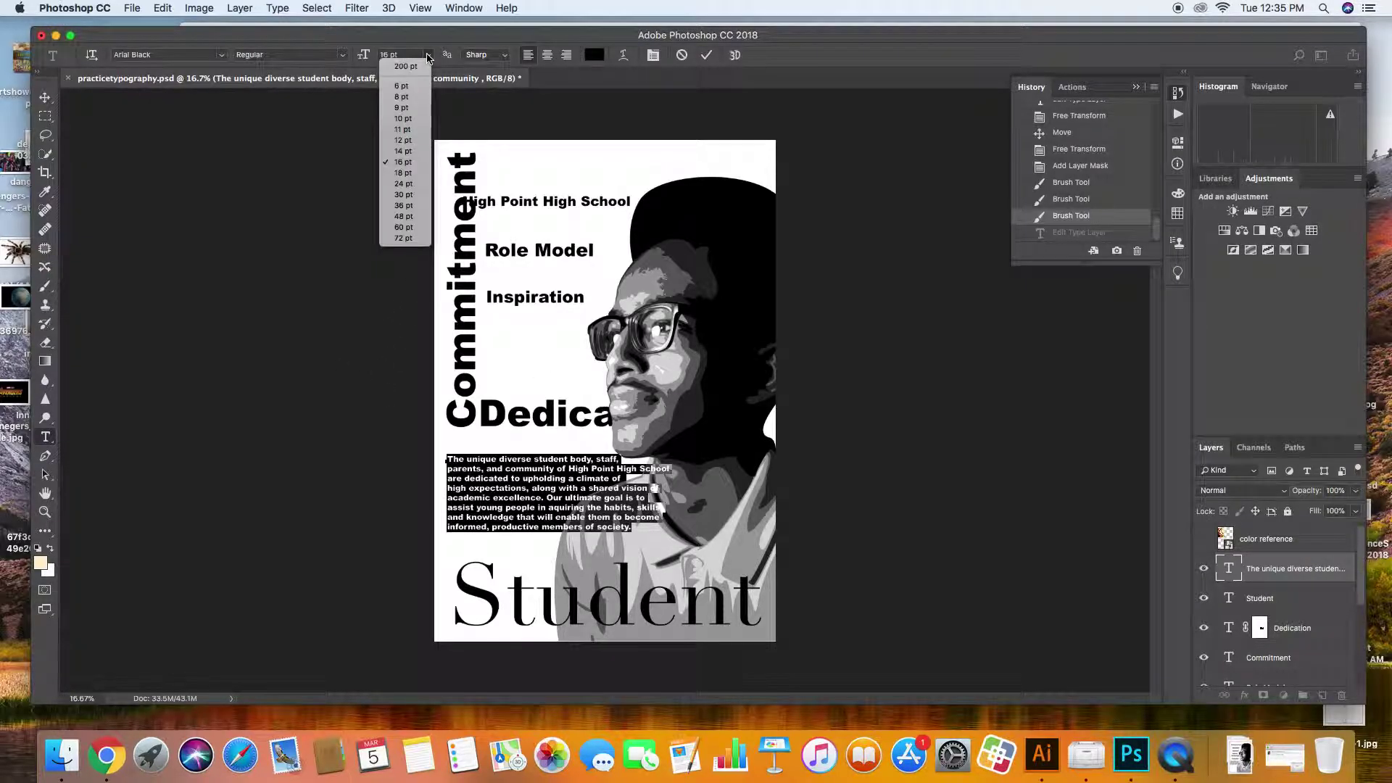
pyautogui.click(415, 172)
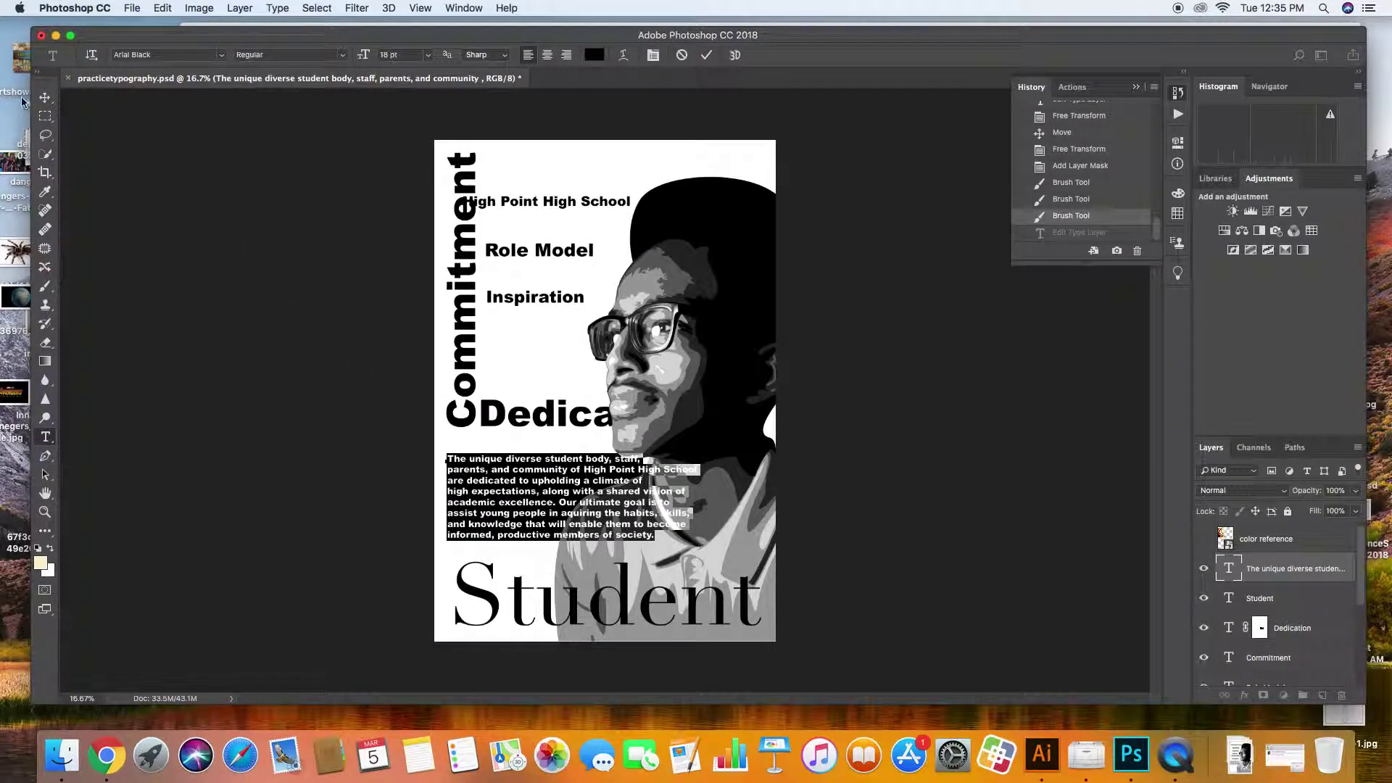
pyautogui.click(45, 96)
pyautogui.moveTo(525, 488); pyautogui.dragTo(526, 499)
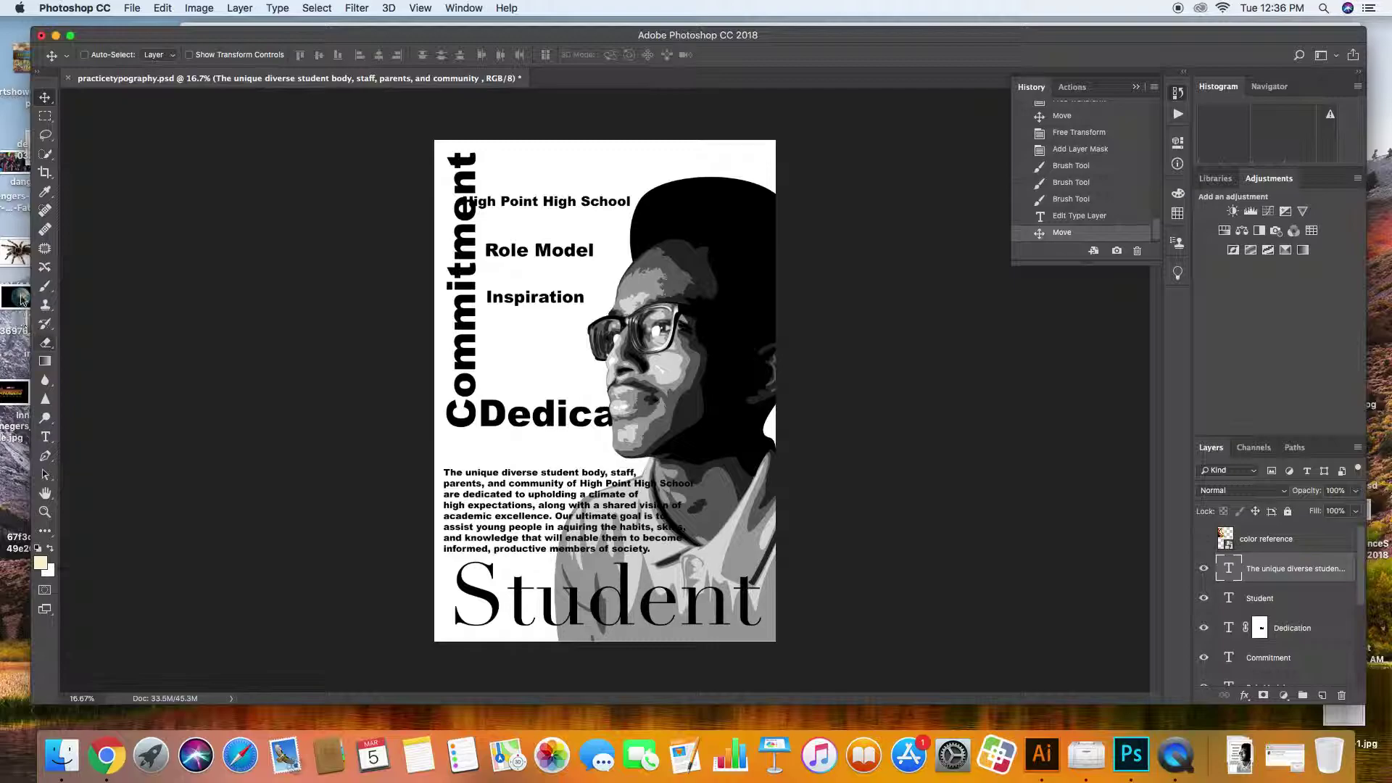
# - Add a reveal-all layer mask to the description paragraph layer
pyautogui.click(45, 285)
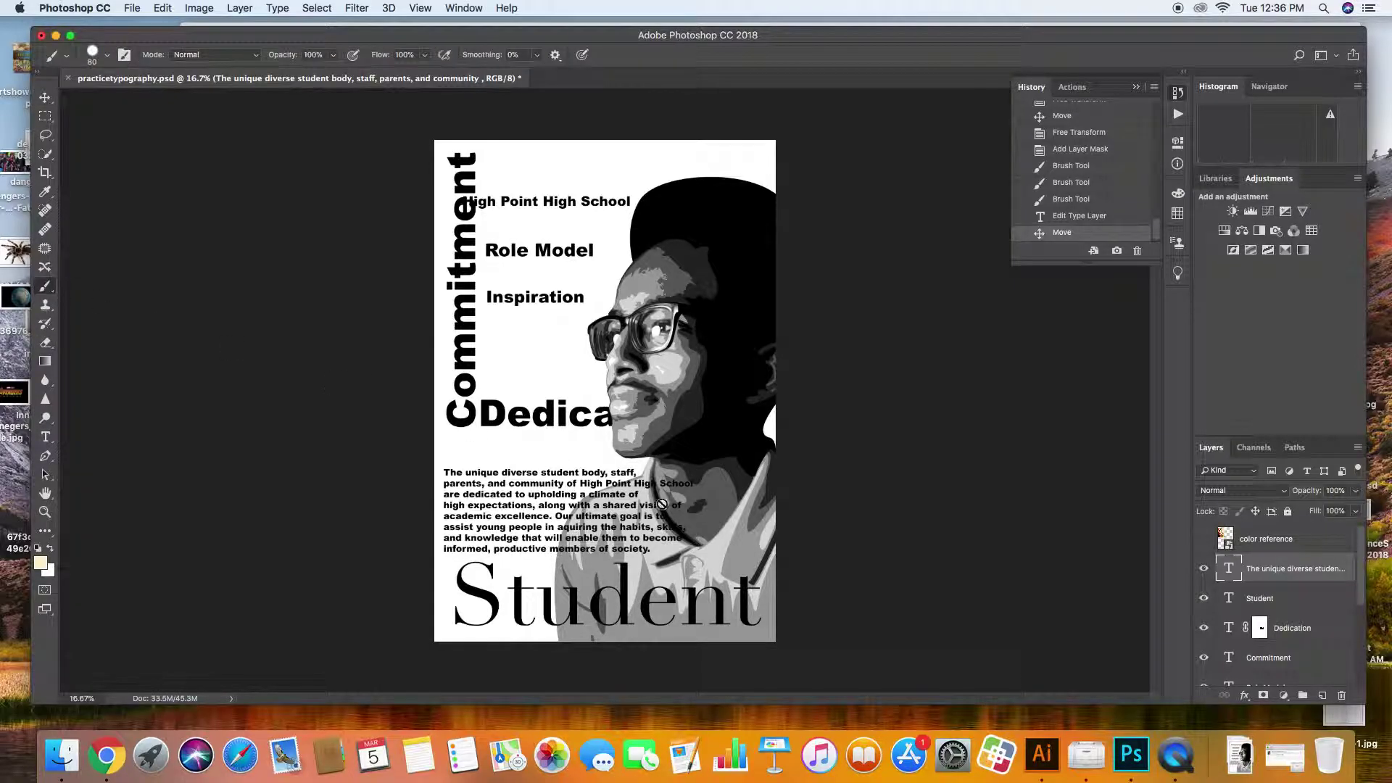
pyautogui.click(241, 8)
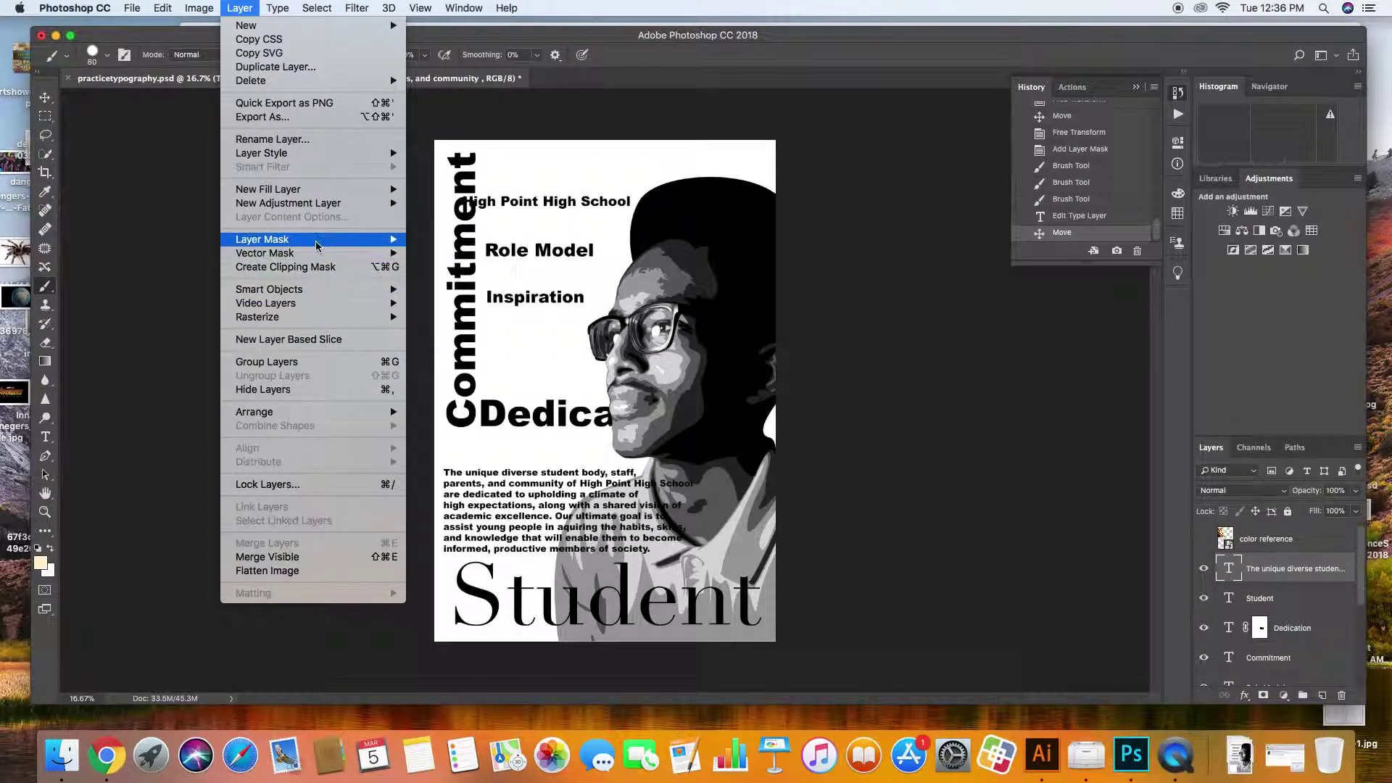
pyautogui.moveTo(319, 241)
pyautogui.click(424, 241)
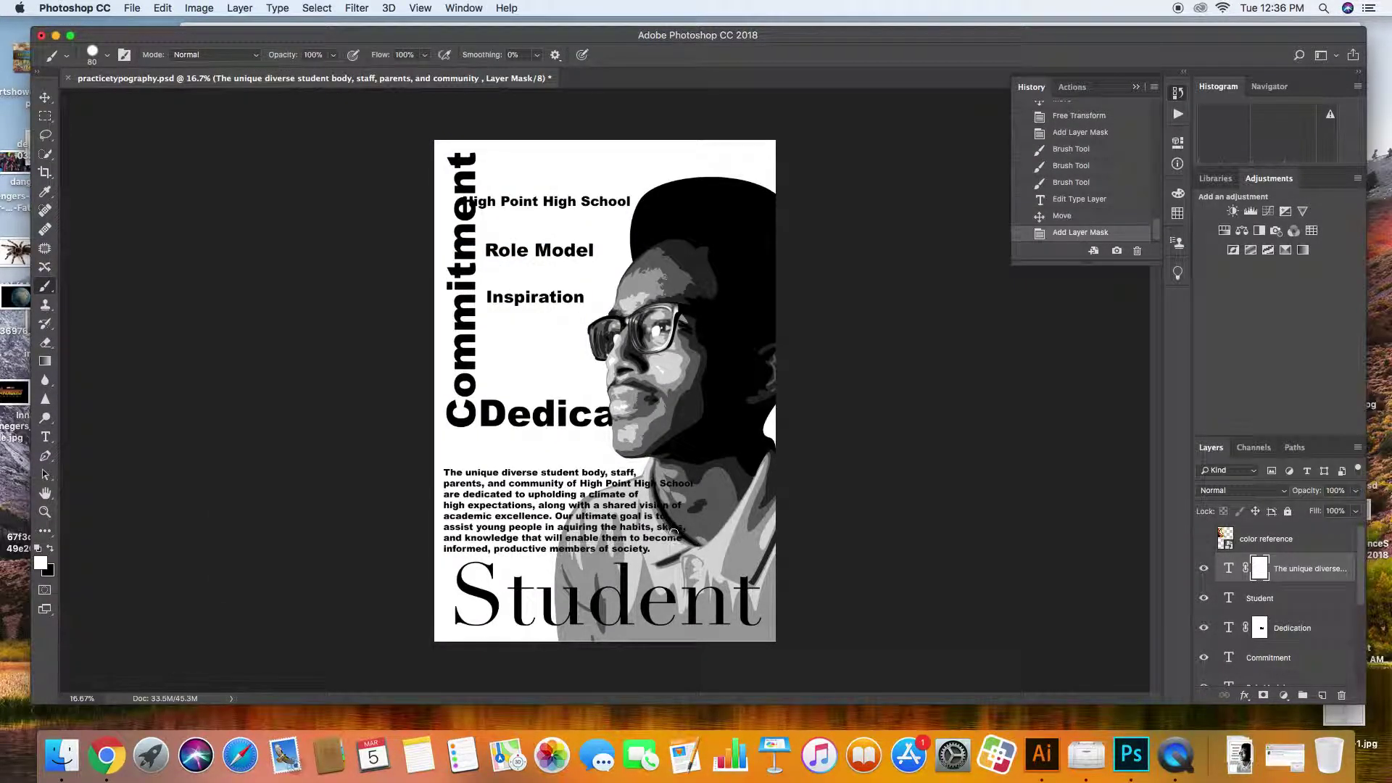
# - Try to mask out the paragraph text over the figure with a black brush of about 200 px, and revert the strokes in the history
pyautogui.moveTo(641, 540); pyautogui.dragTo(741, 529)
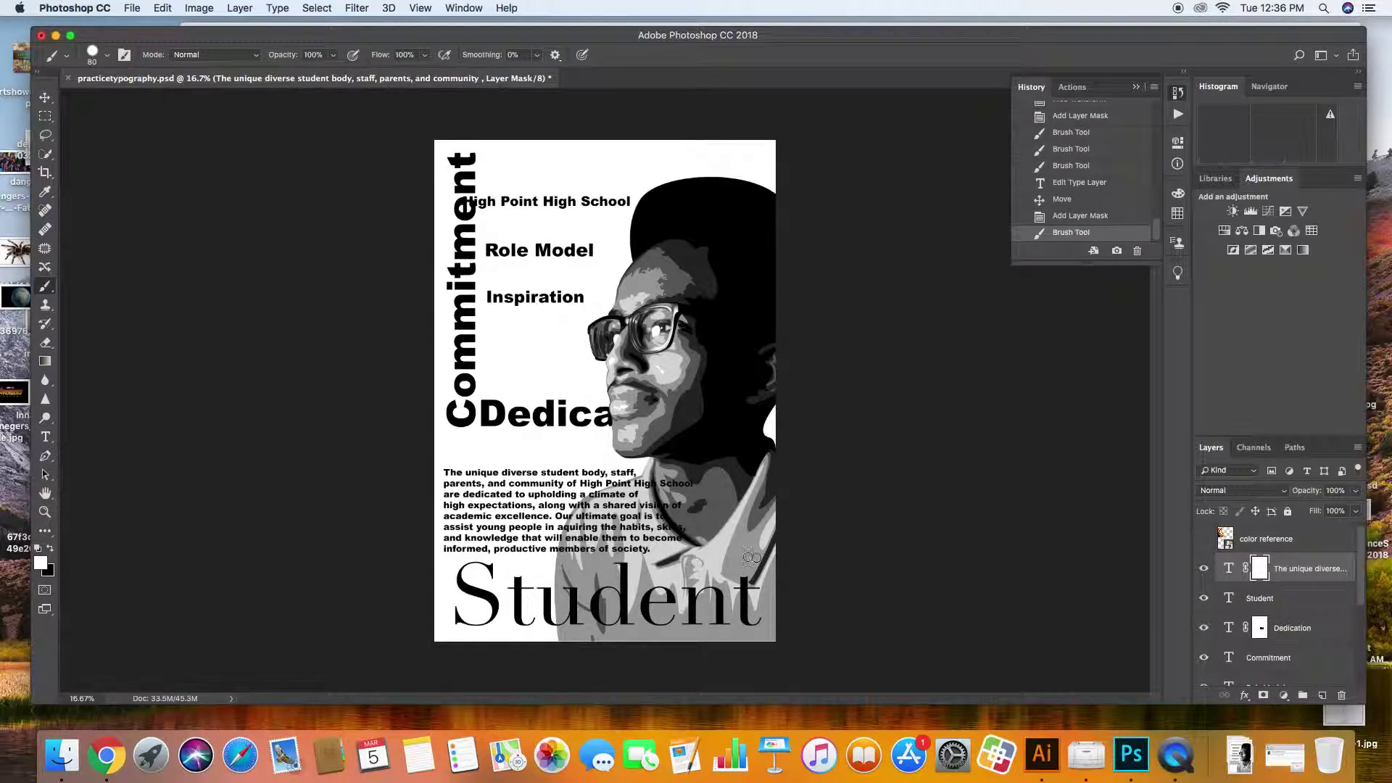
pyautogui.click(50, 549)
pyautogui.press(']')
pyautogui.press(']')
pyautogui.press(']')
pyautogui.press(']')
pyautogui.press(']')
pyautogui.press(']')
pyautogui.moveTo(625, 551); pyautogui.dragTo(672, 532)
pyautogui.moveTo(683, 484)
pyautogui.mouseDown()
pyautogui.moveTo(606, 514)
pyautogui.moveTo(570, 556)
pyautogui.moveTo(590, 508)
pyautogui.moveTo(630, 491)
pyautogui.moveTo(643, 494)
pyautogui.moveTo(605, 552)
pyautogui.moveTo(658, 507)
pyautogui.moveTo(696, 546)
pyautogui.mouseUp()
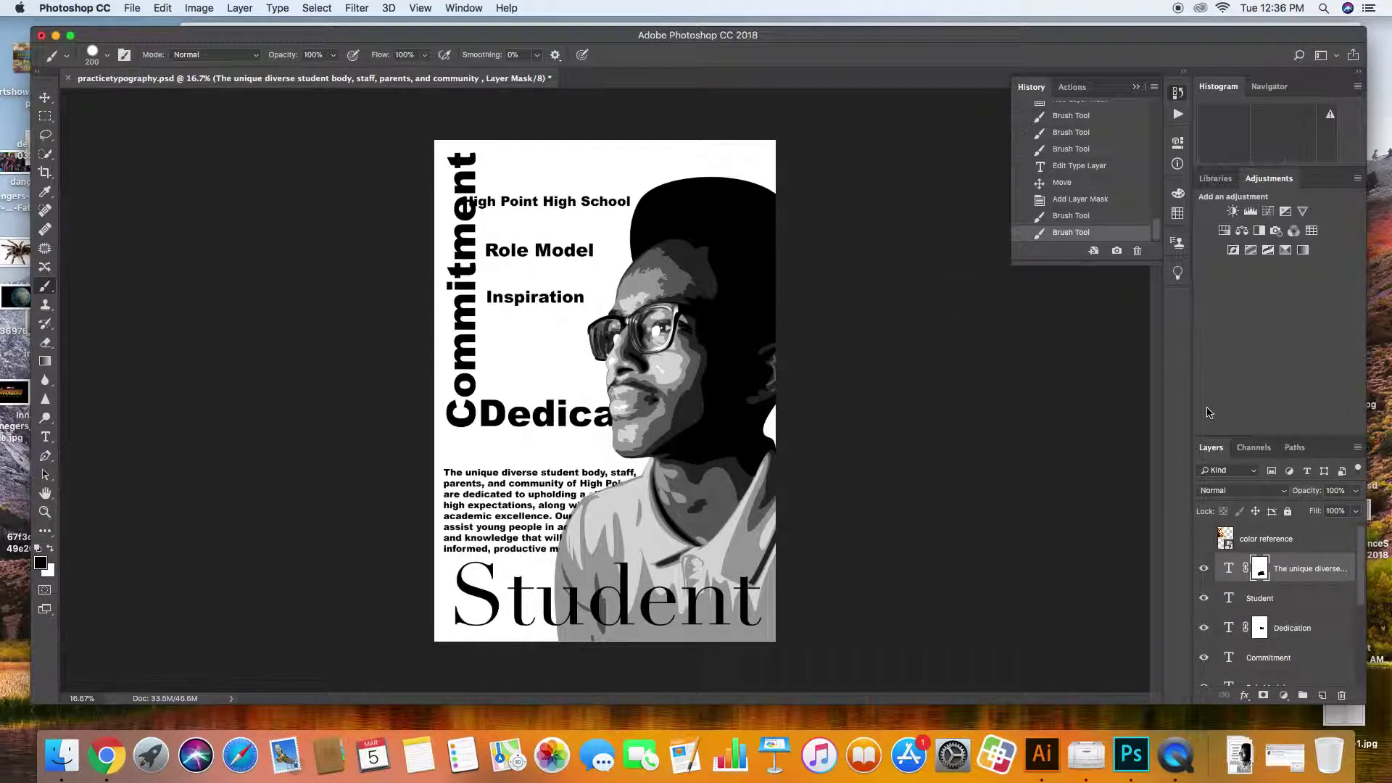
pyautogui.click(1112, 203)
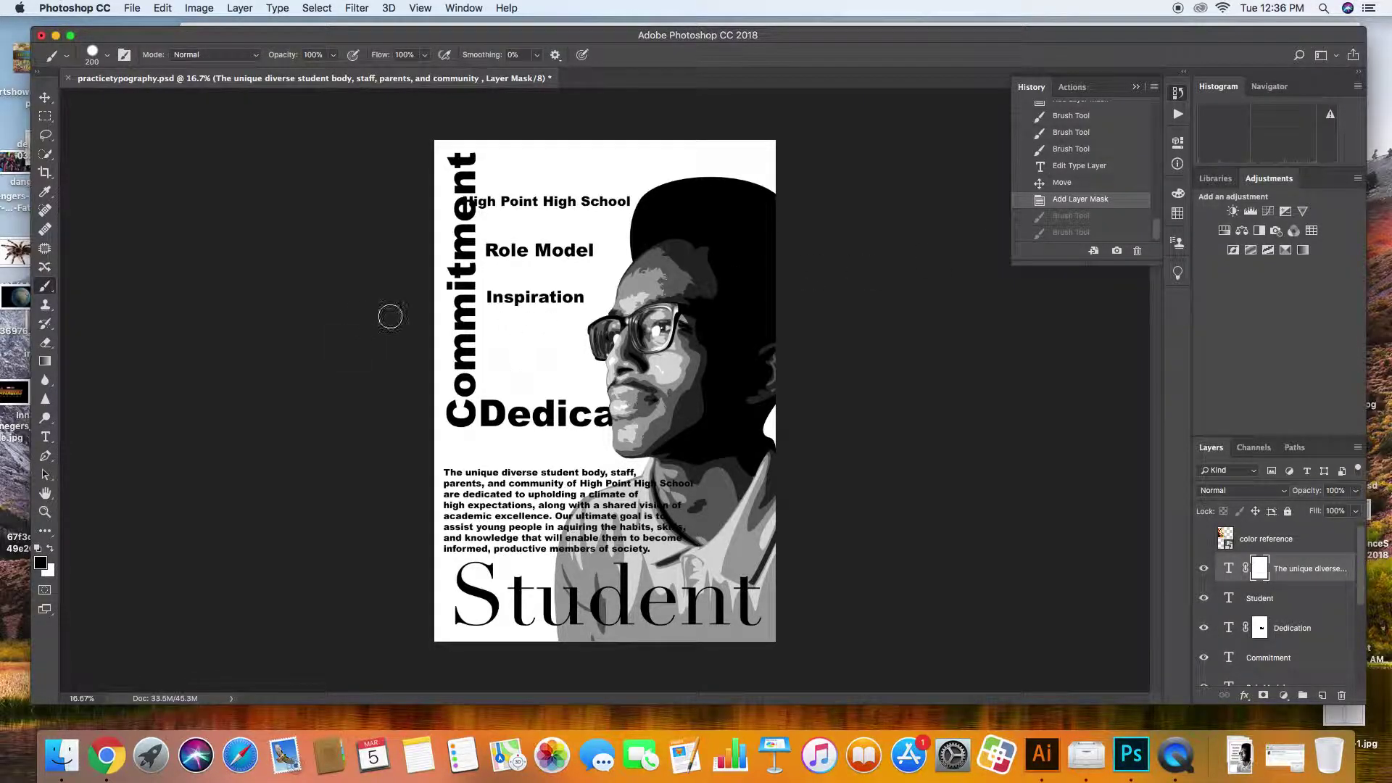
# - Try the Multiply blending mode on the description paragraph layer and set it to Overlay
pyautogui.click(1288, 491)
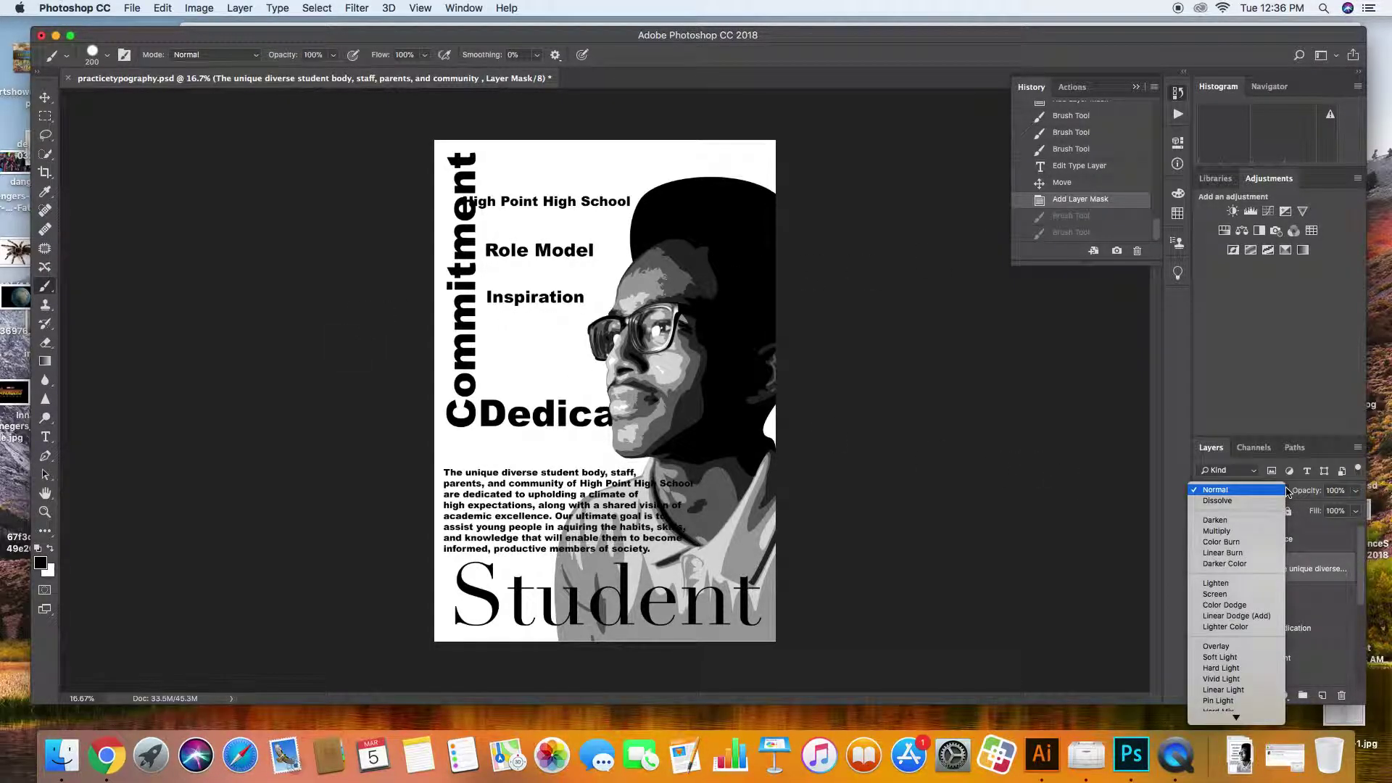
pyautogui.click(1254, 533)
pyautogui.click(1250, 492)
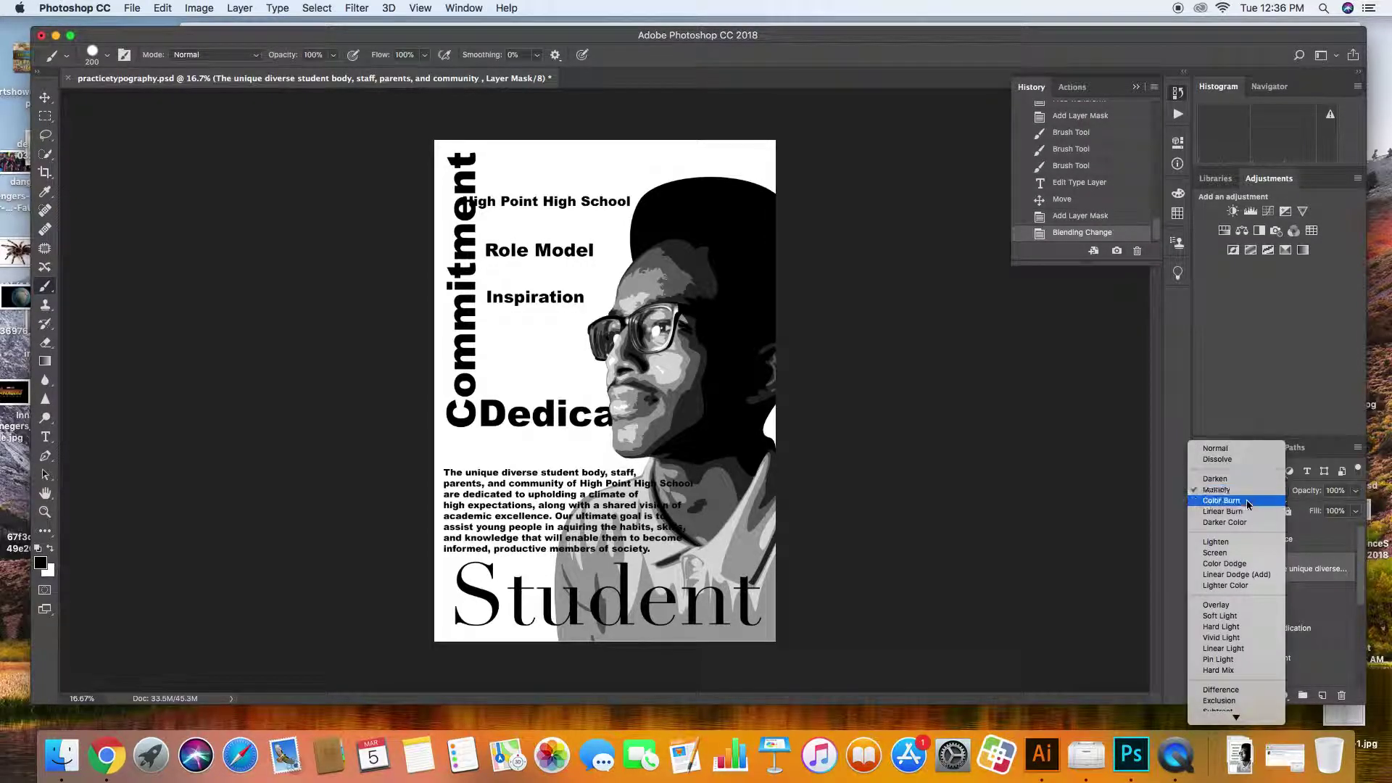
pyautogui.click(1232, 605)
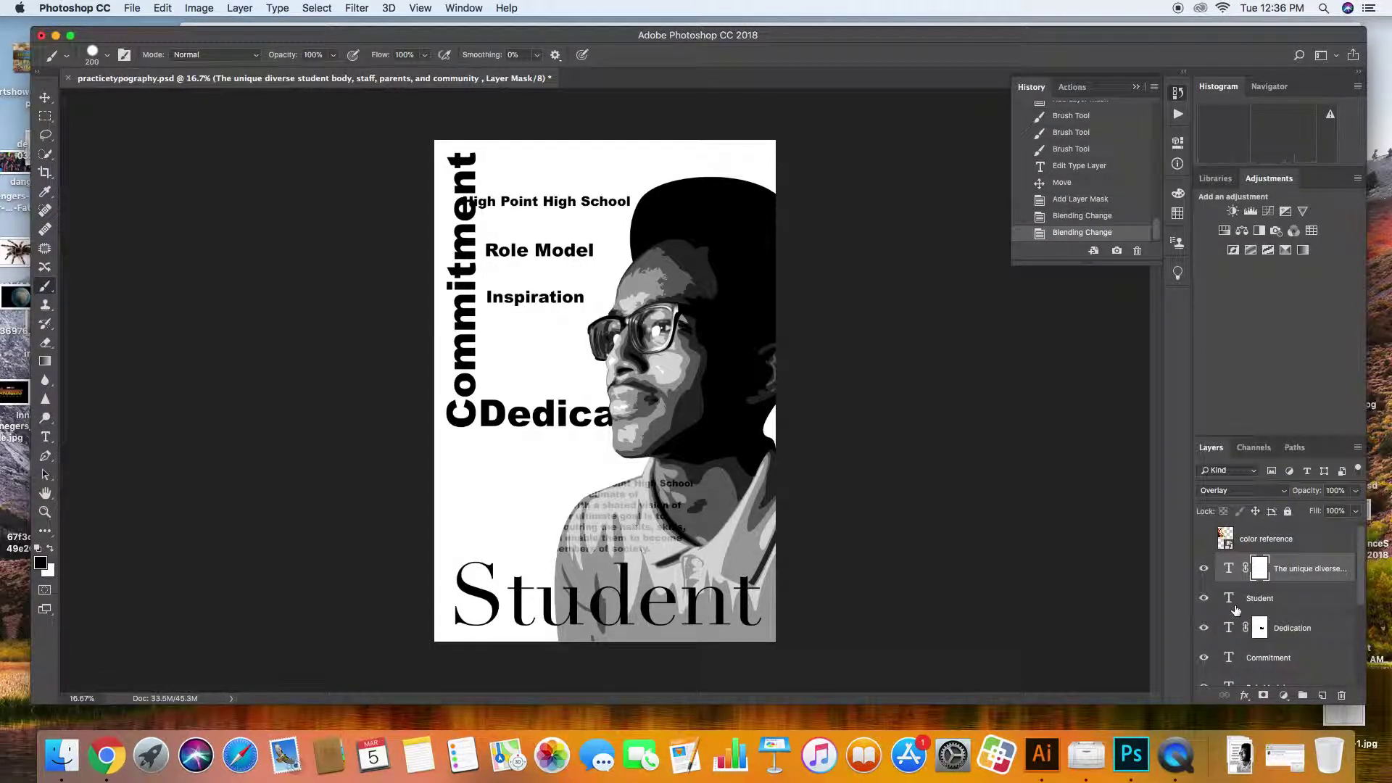
# - Scale the description paragraph up proportionally to about 200% and position it so its lines fill the figure's shirt
pyautogui.click(46, 97)
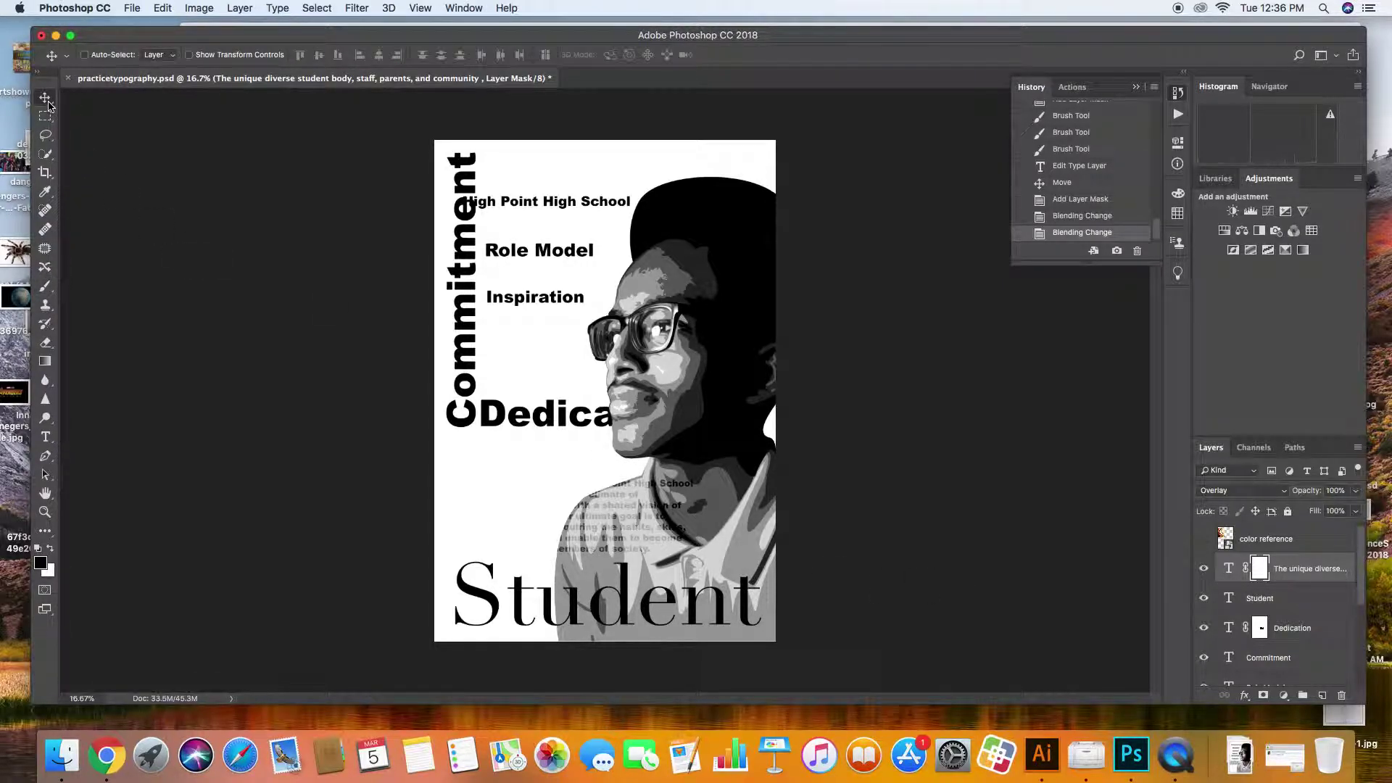
pyautogui.moveTo(551, 482); pyautogui.dragTo(650, 537)
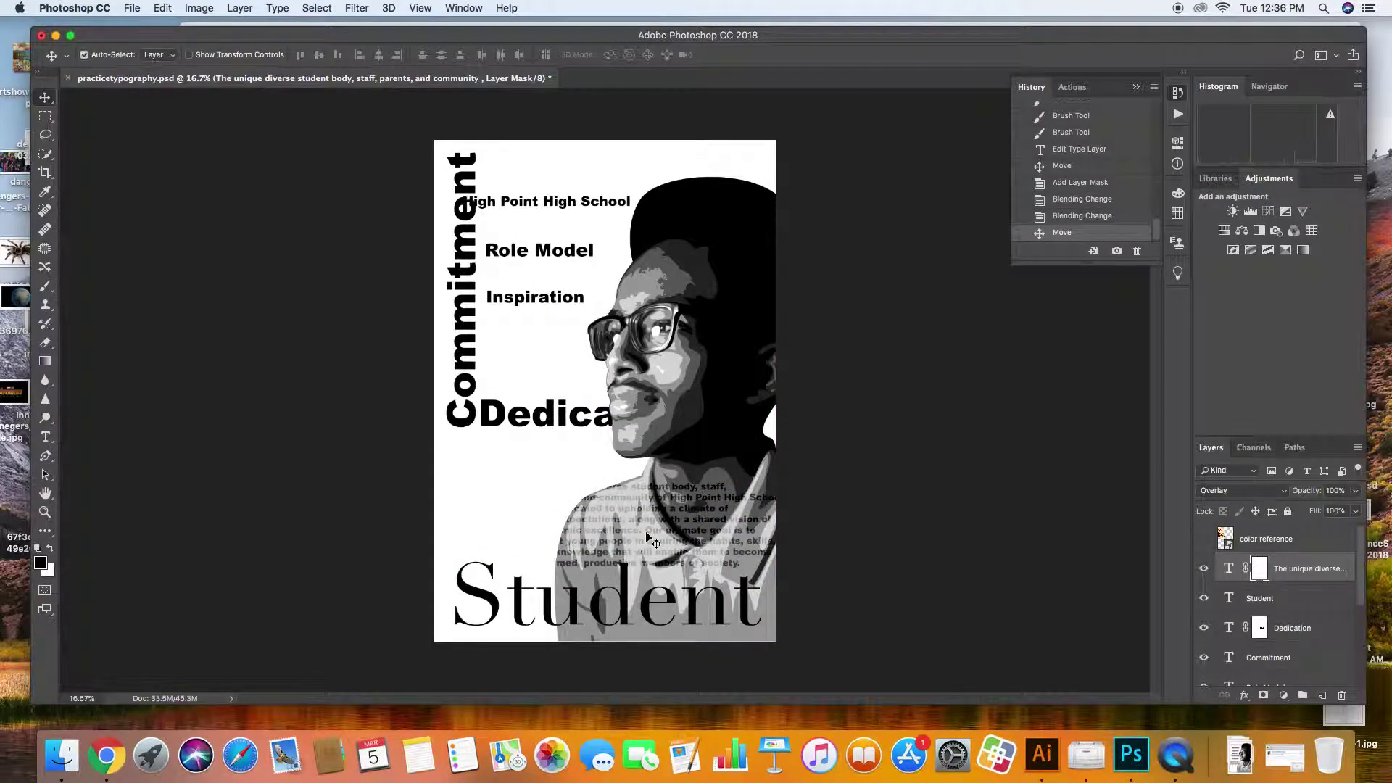
pyautogui.hotkey('ctrl', 't')
pyautogui.moveTo(534, 481); pyautogui.dragTo(424, 443)
pyautogui.moveTo(561, 512); pyautogui.dragTo(618, 585)
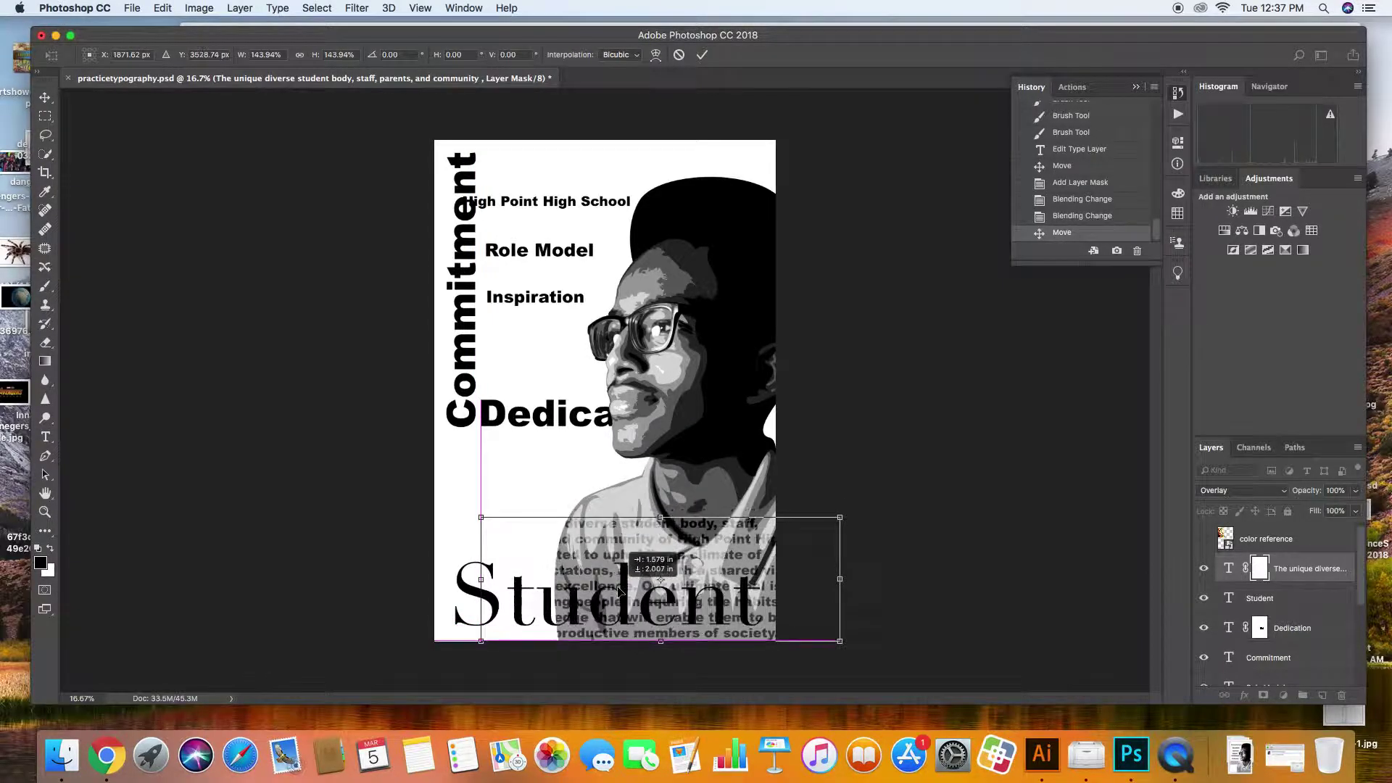
pyautogui.moveTo(851, 521); pyautogui.dragTo(911, 426)
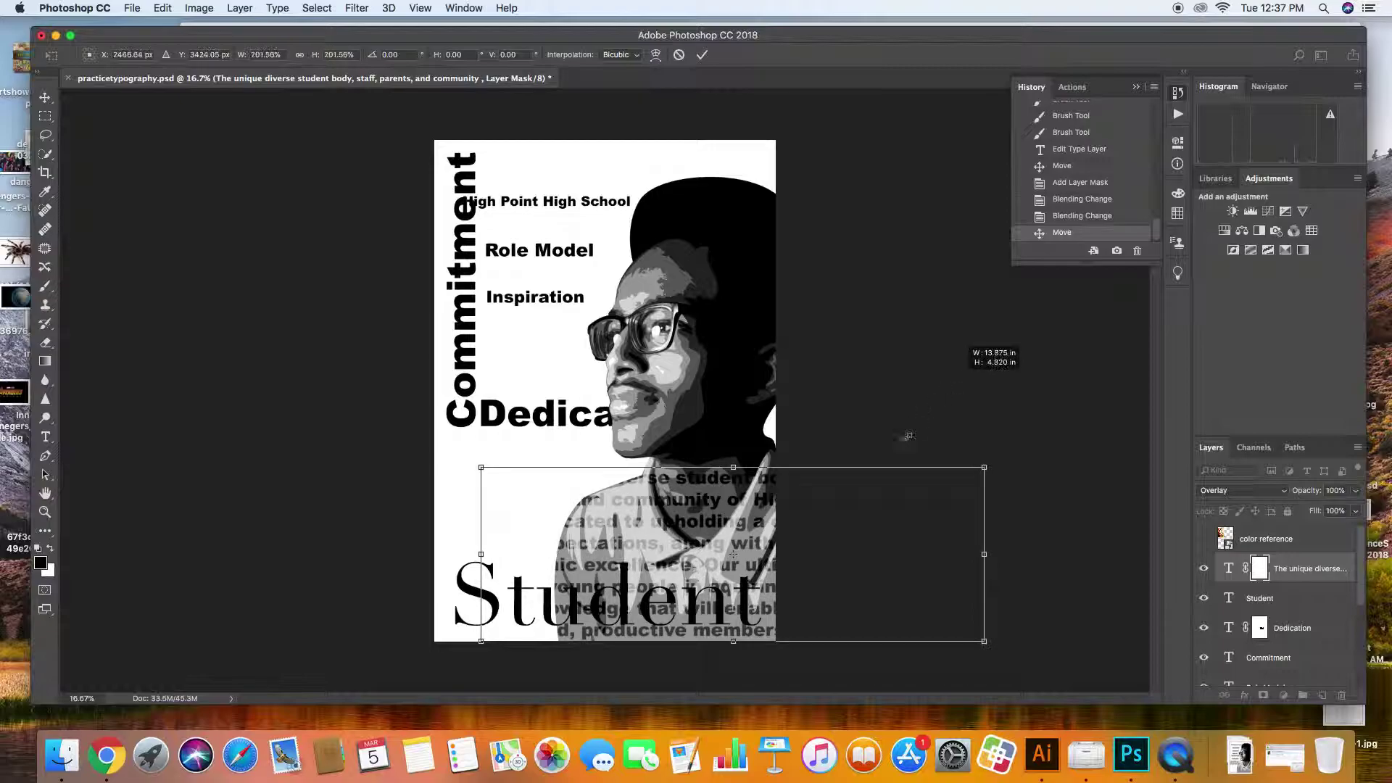
pyautogui.press('Return')
pyautogui.moveTo(691, 558); pyautogui.dragTo(580, 549)
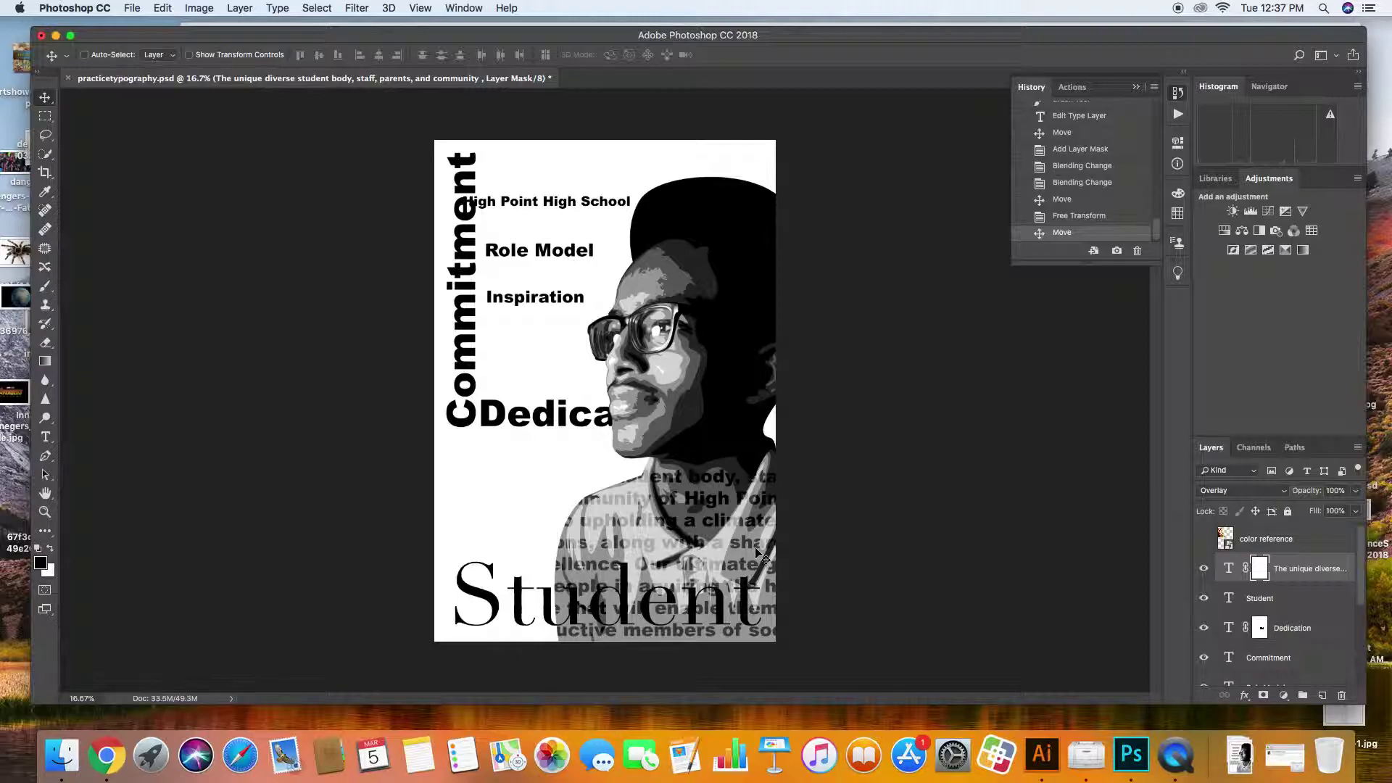
# - Try the Hard Light, Lighten and Multiply blending modes on the description paragraph layer and return it to Overlay
pyautogui.click(1242, 497)
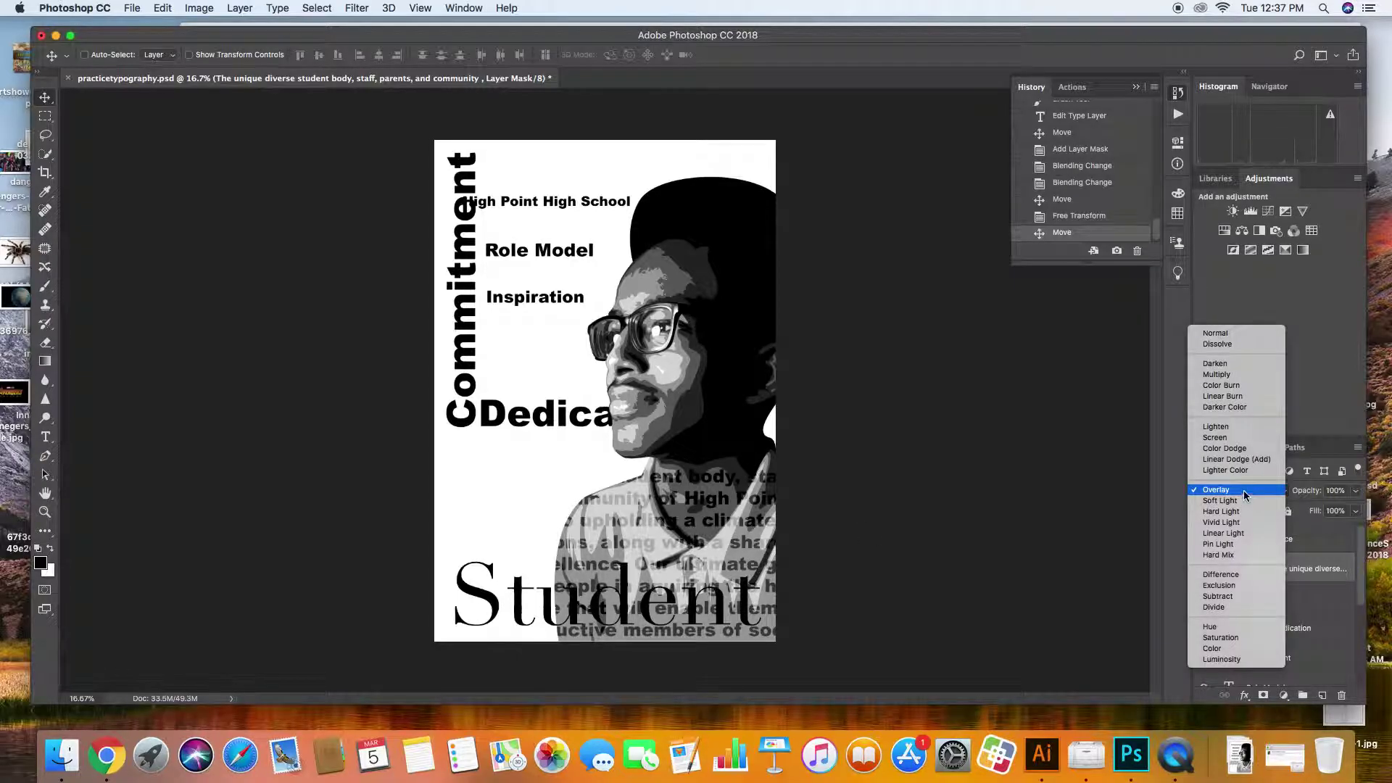
pyautogui.click(1230, 502)
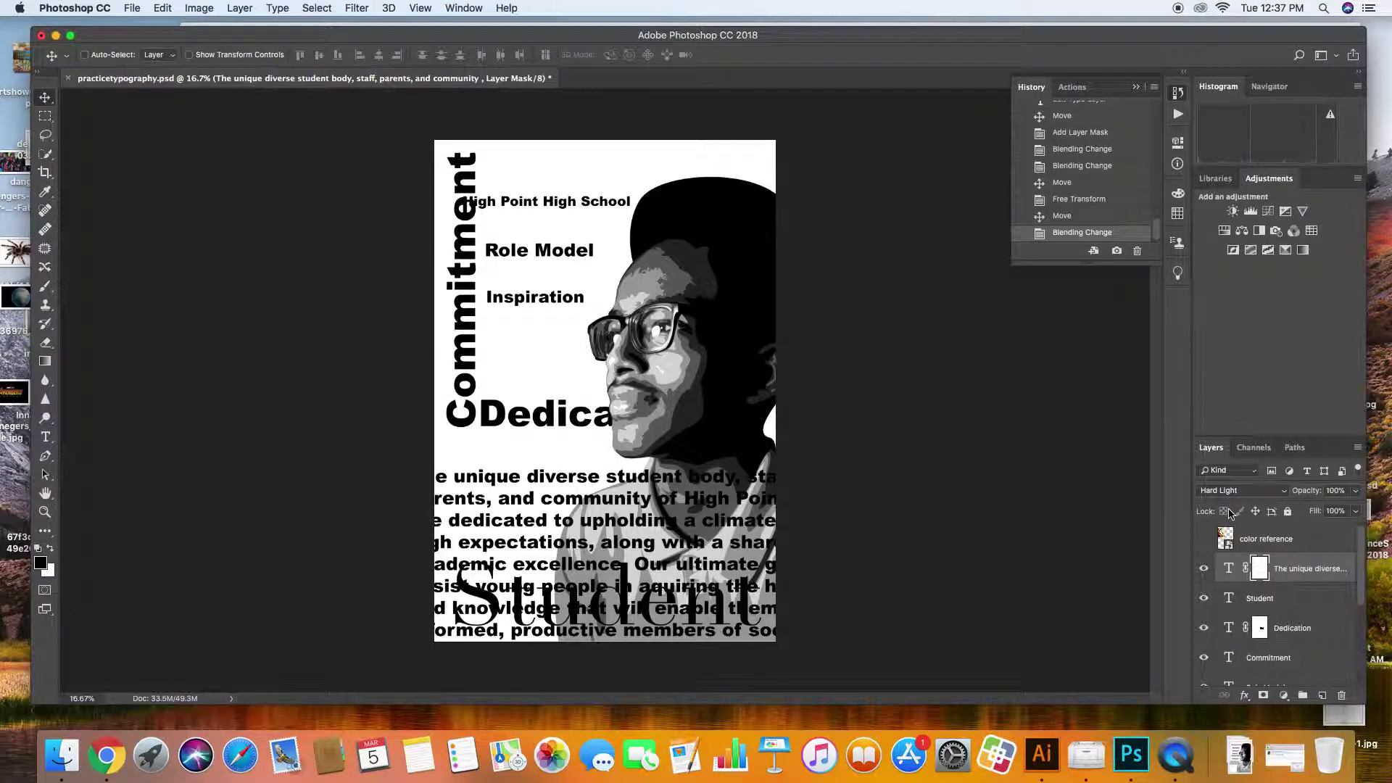
pyautogui.click(1236, 493)
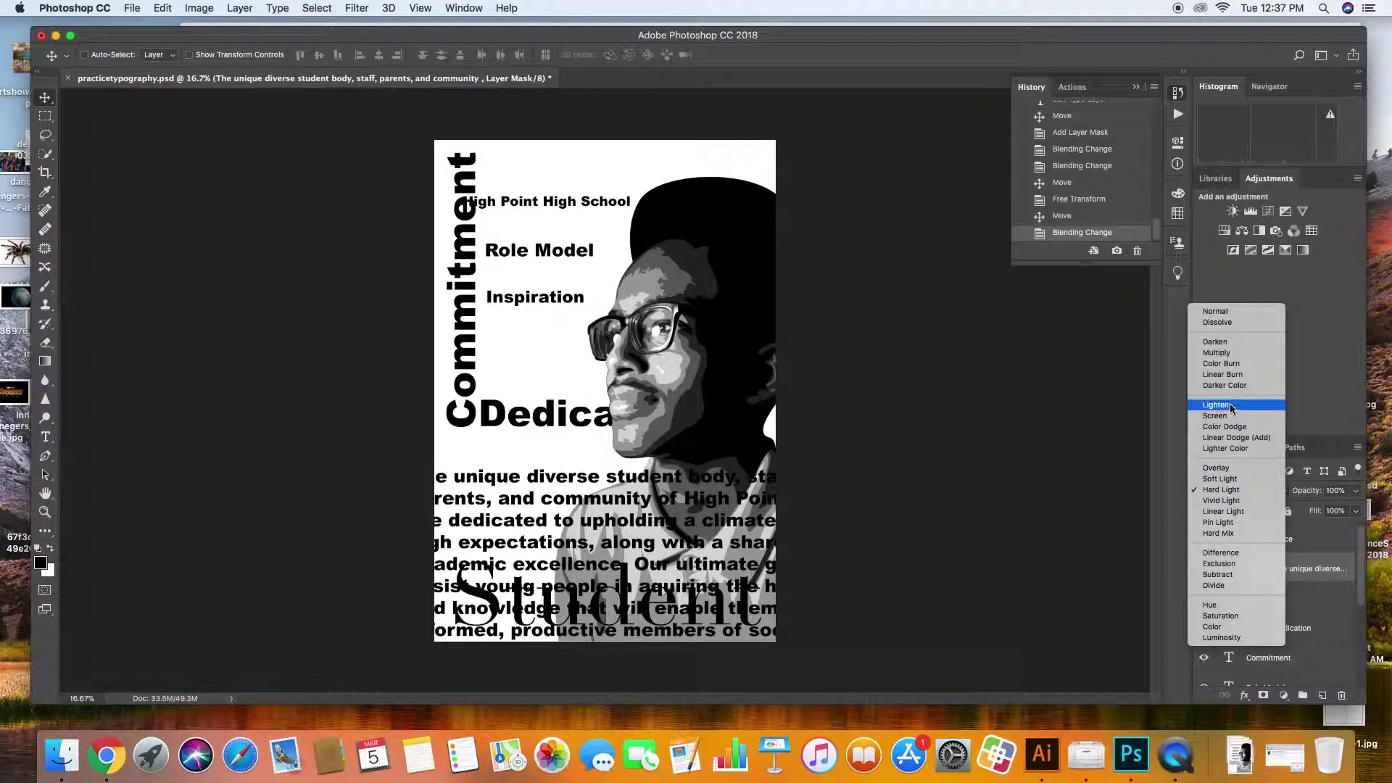
pyautogui.click(1226, 419)
pyautogui.click(1236, 490)
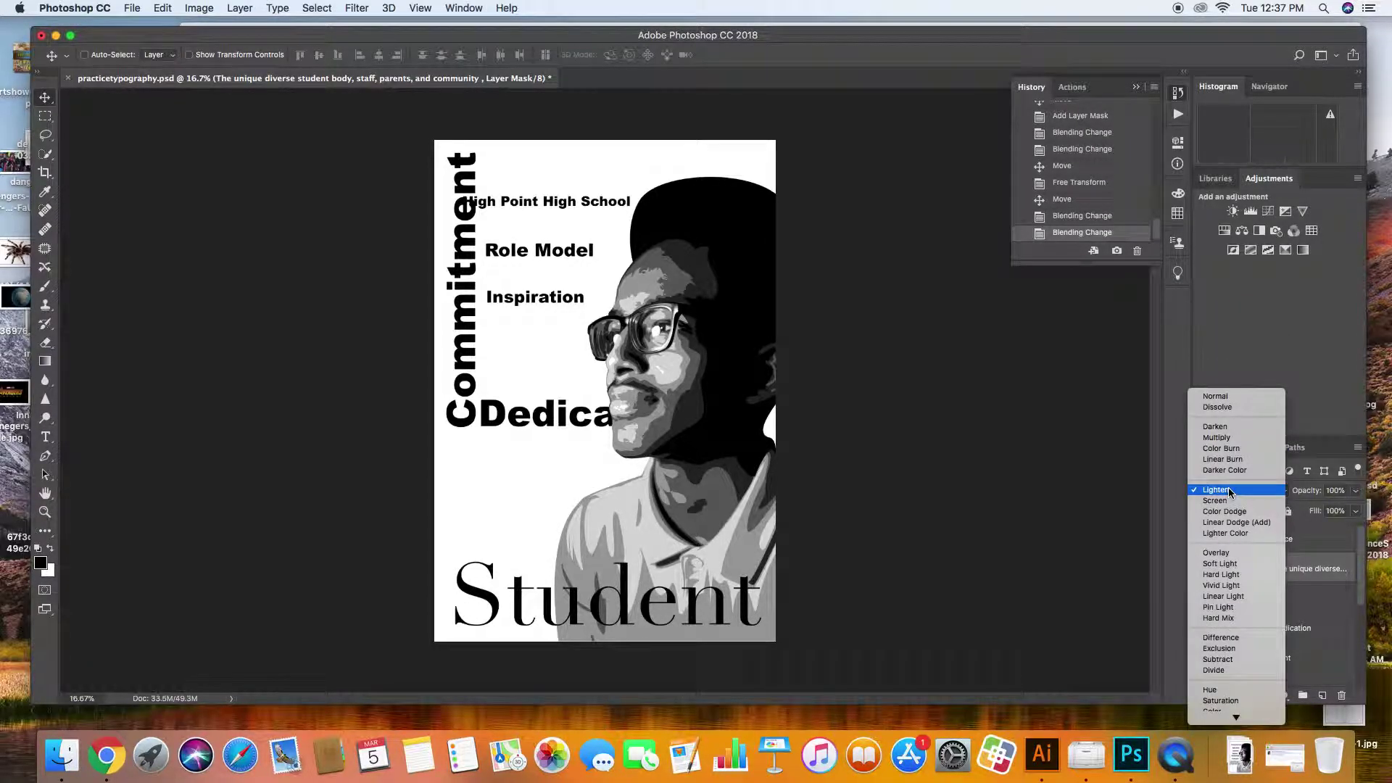
pyautogui.click(1231, 438)
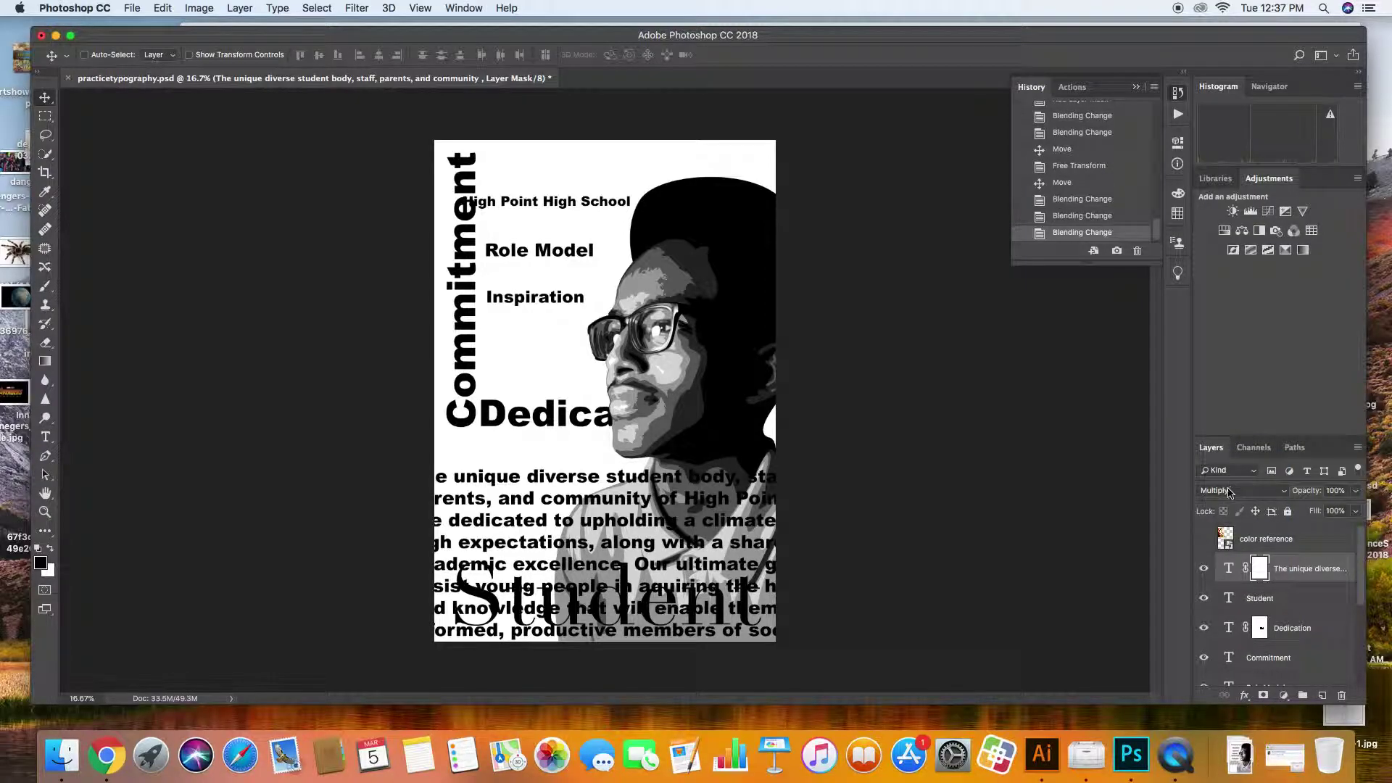
pyautogui.click(1231, 491)
pyautogui.click(1230, 608)
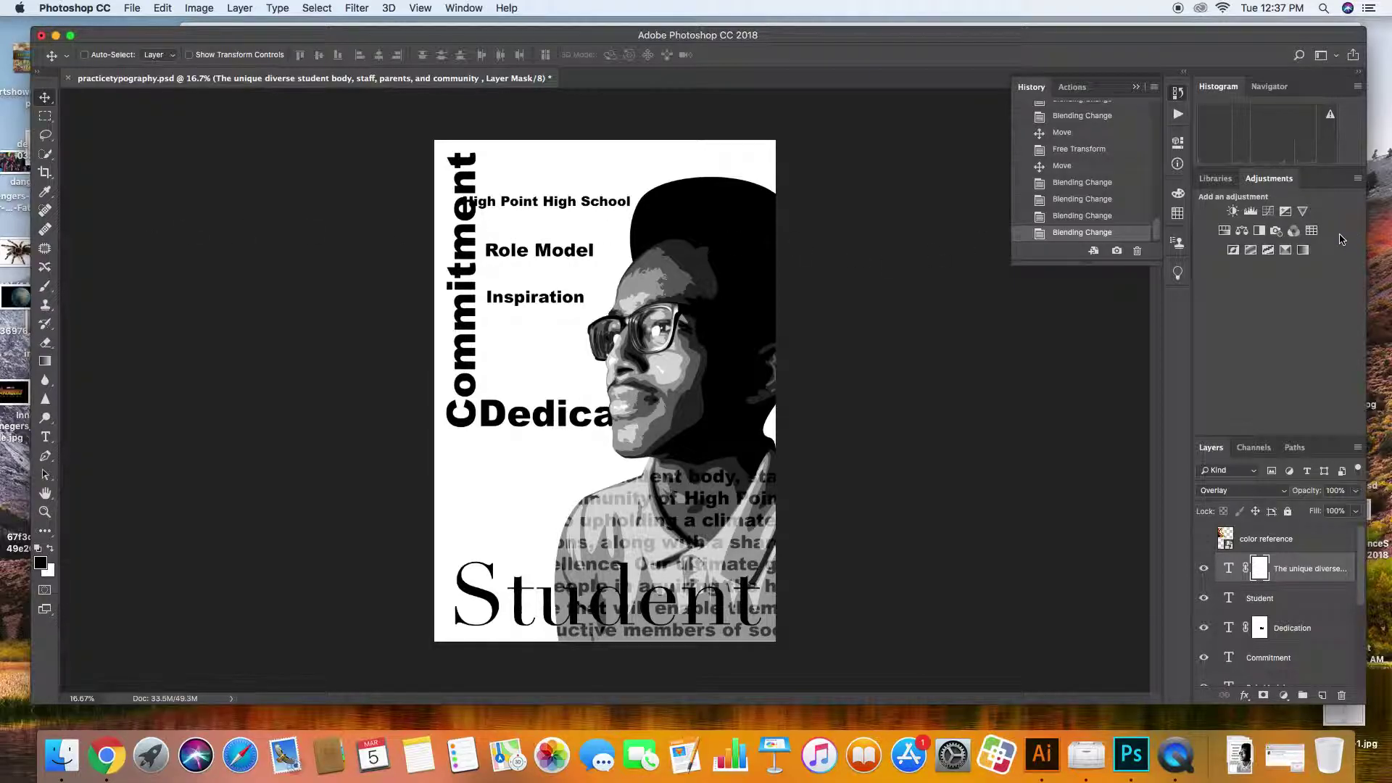
# - Add a Gradient Map adjustment layer above the description paragraph and replace the gradient presets with the Photographic Toning set
pyautogui.click(1308, 253)
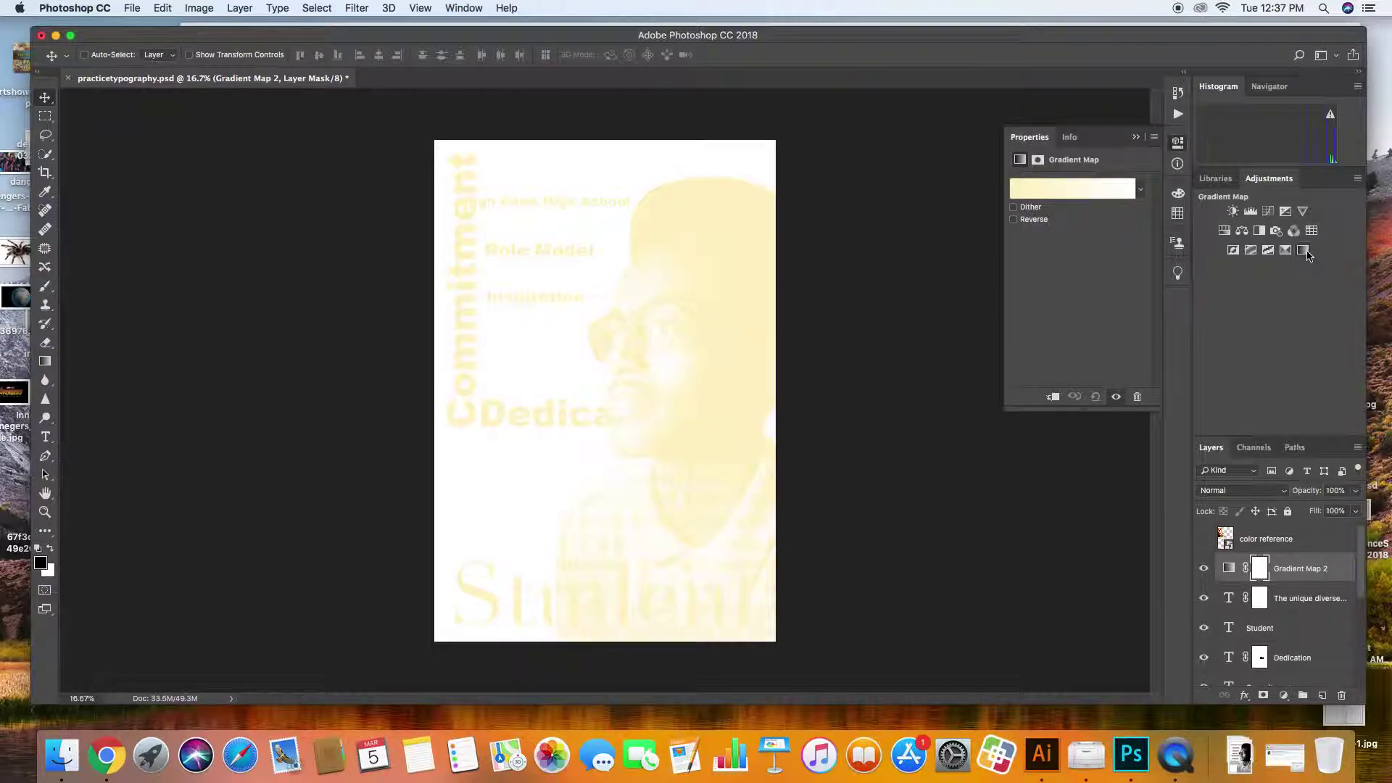
pyautogui.click(1142, 191)
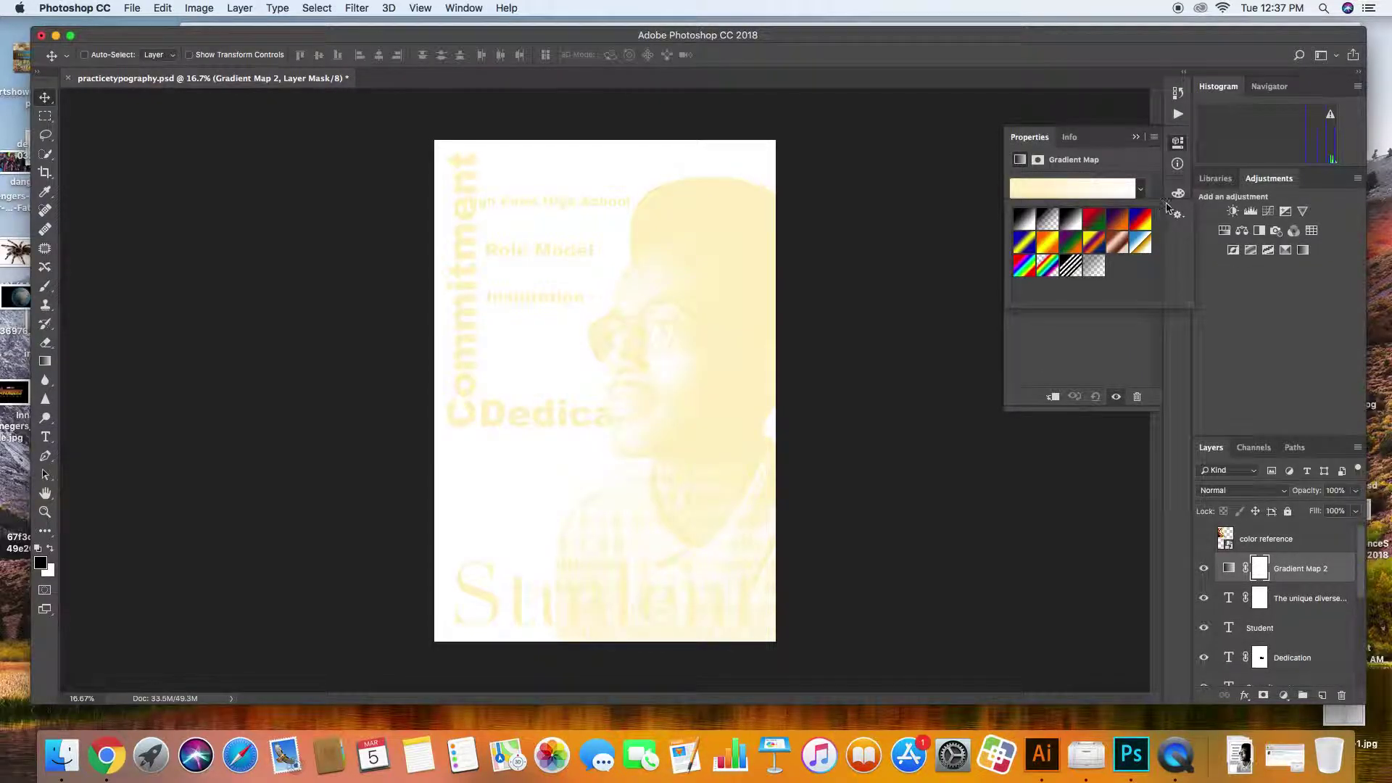
pyautogui.click(1178, 215)
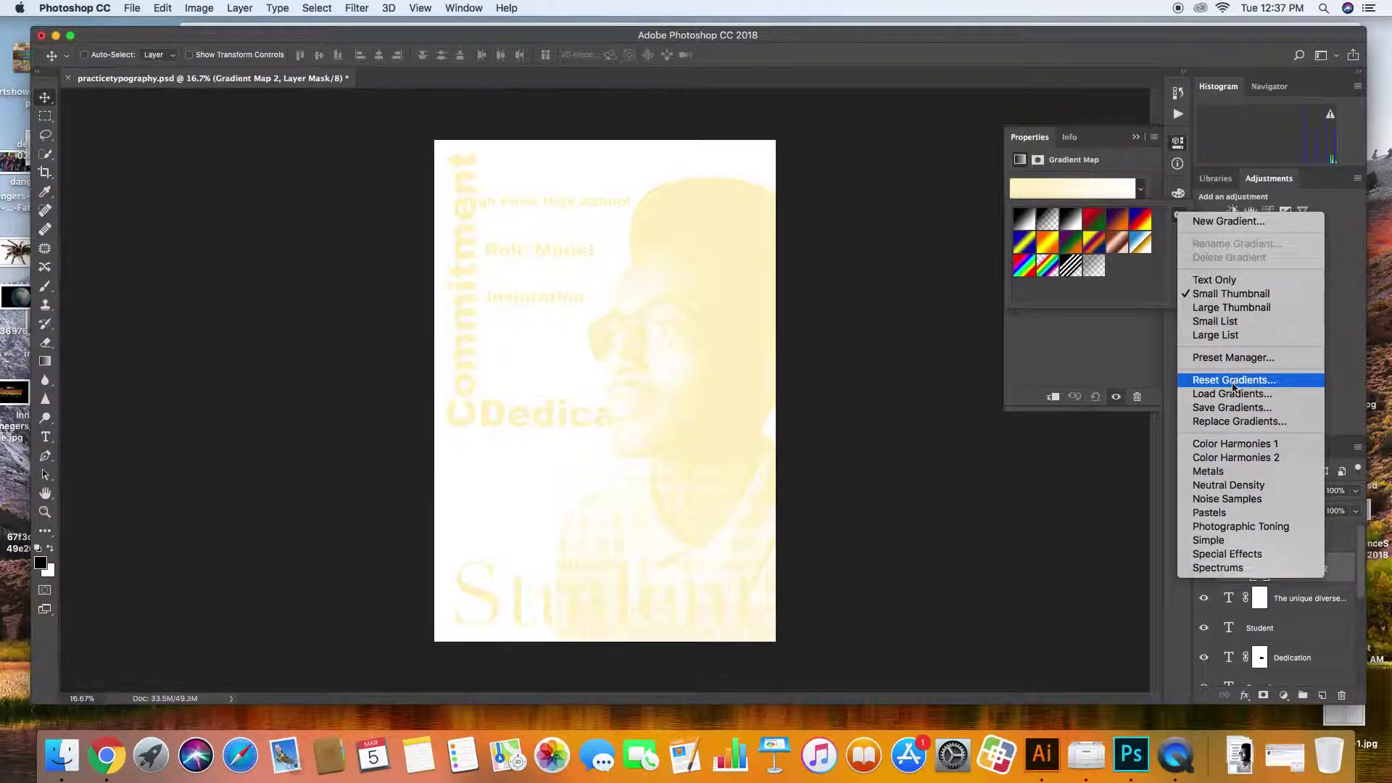
pyautogui.click(1235, 527)
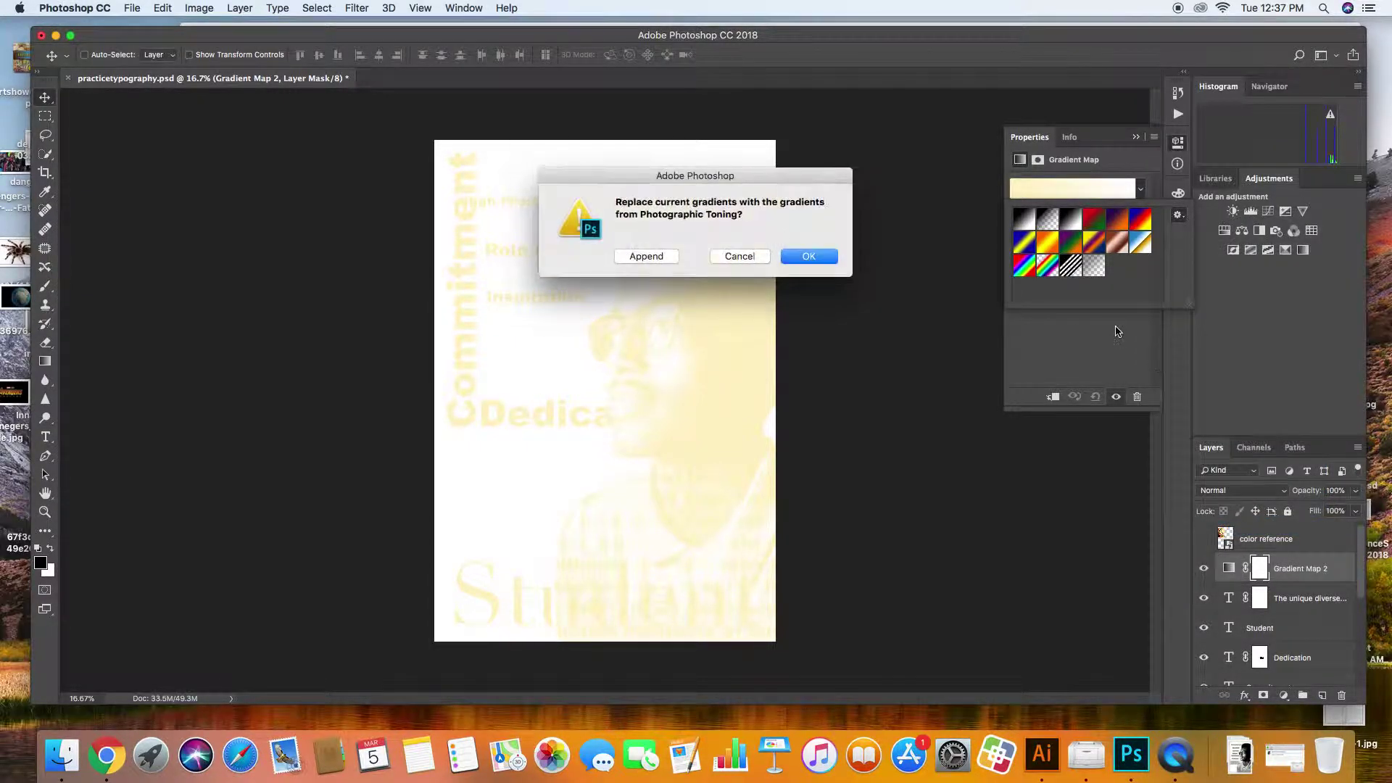
pyautogui.click(821, 259)
# - Try out Photographic Toning presets on the gradient map and apply the blue-to-tan Sepia-Cyan gradient
pyautogui.click(1076, 268)
pyautogui.click(1100, 268)
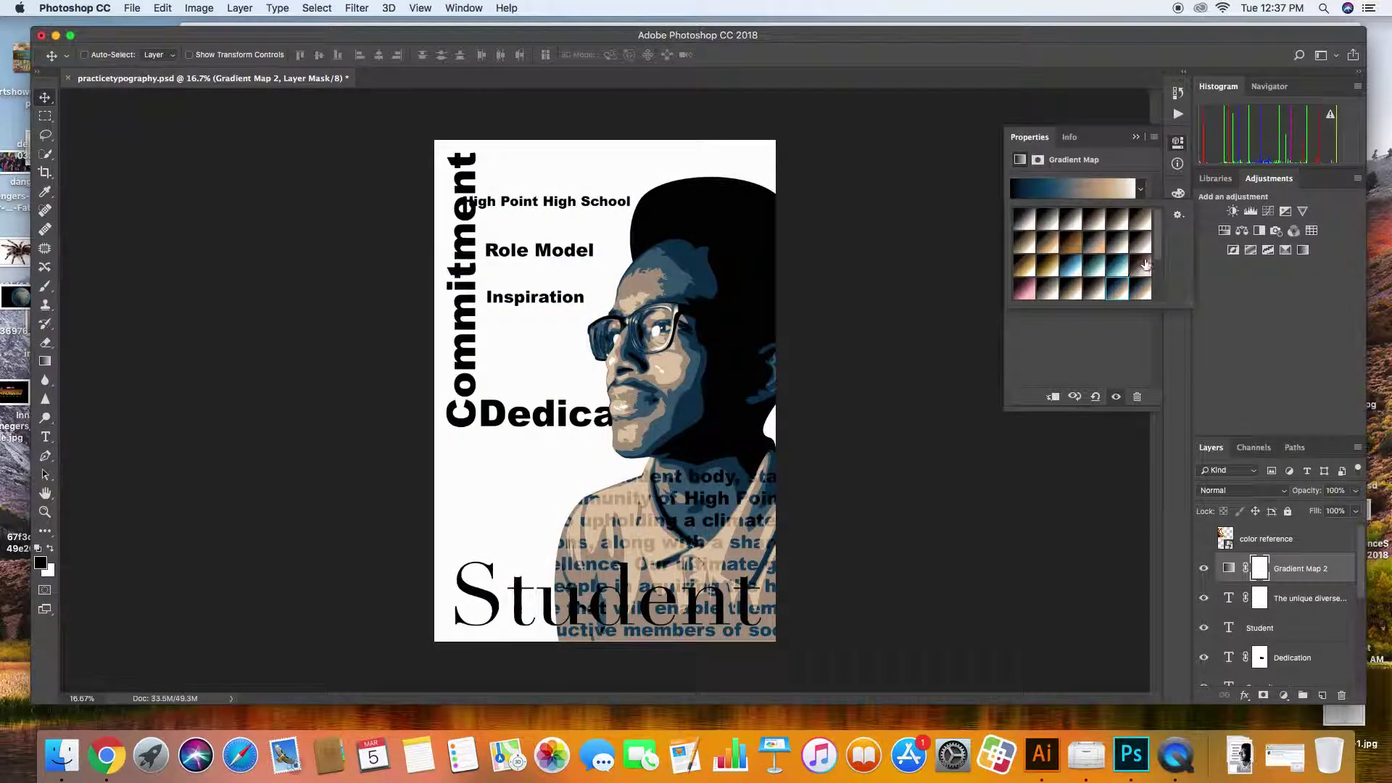
pyautogui.scroll(-2, 1144, 266)
pyautogui.click(1120, 263)
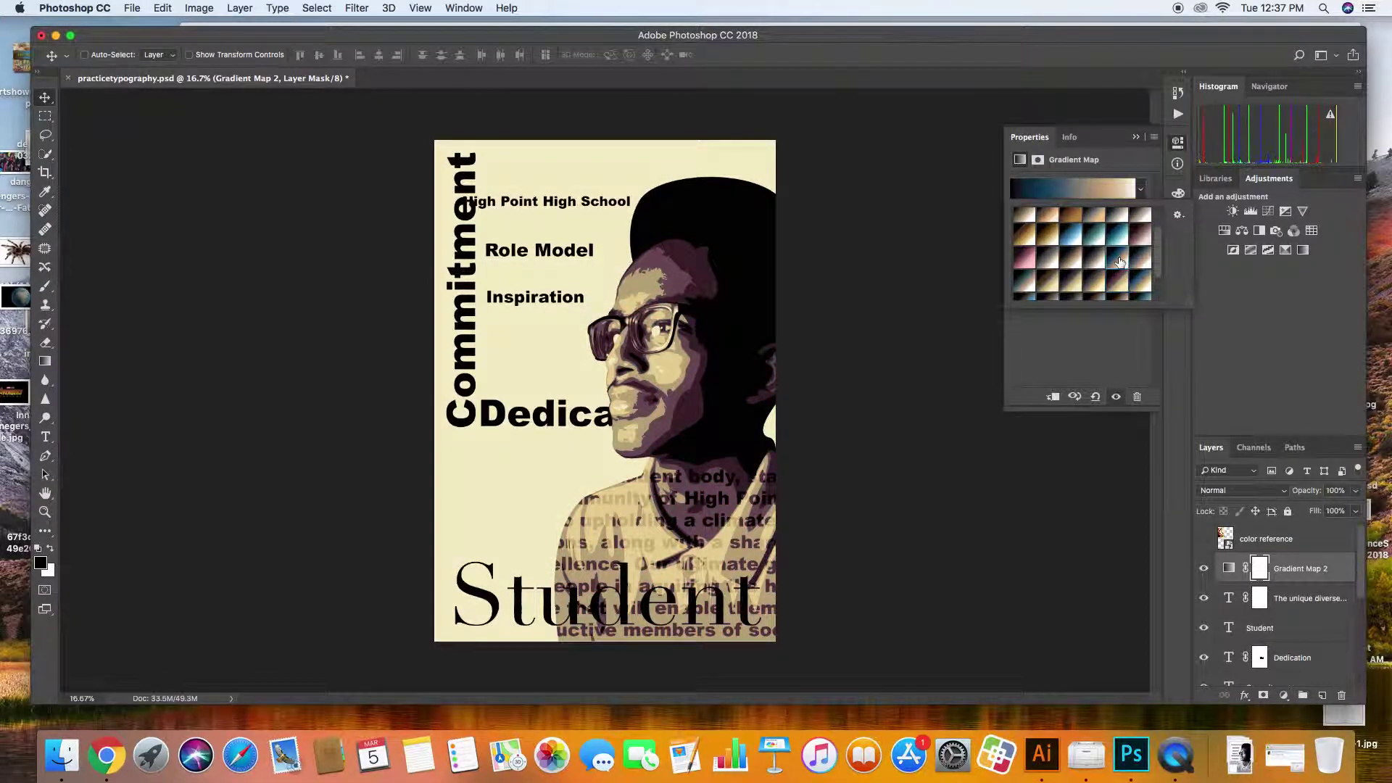
# - Show the color reference layer on top of the poster
pyautogui.click(1206, 540)
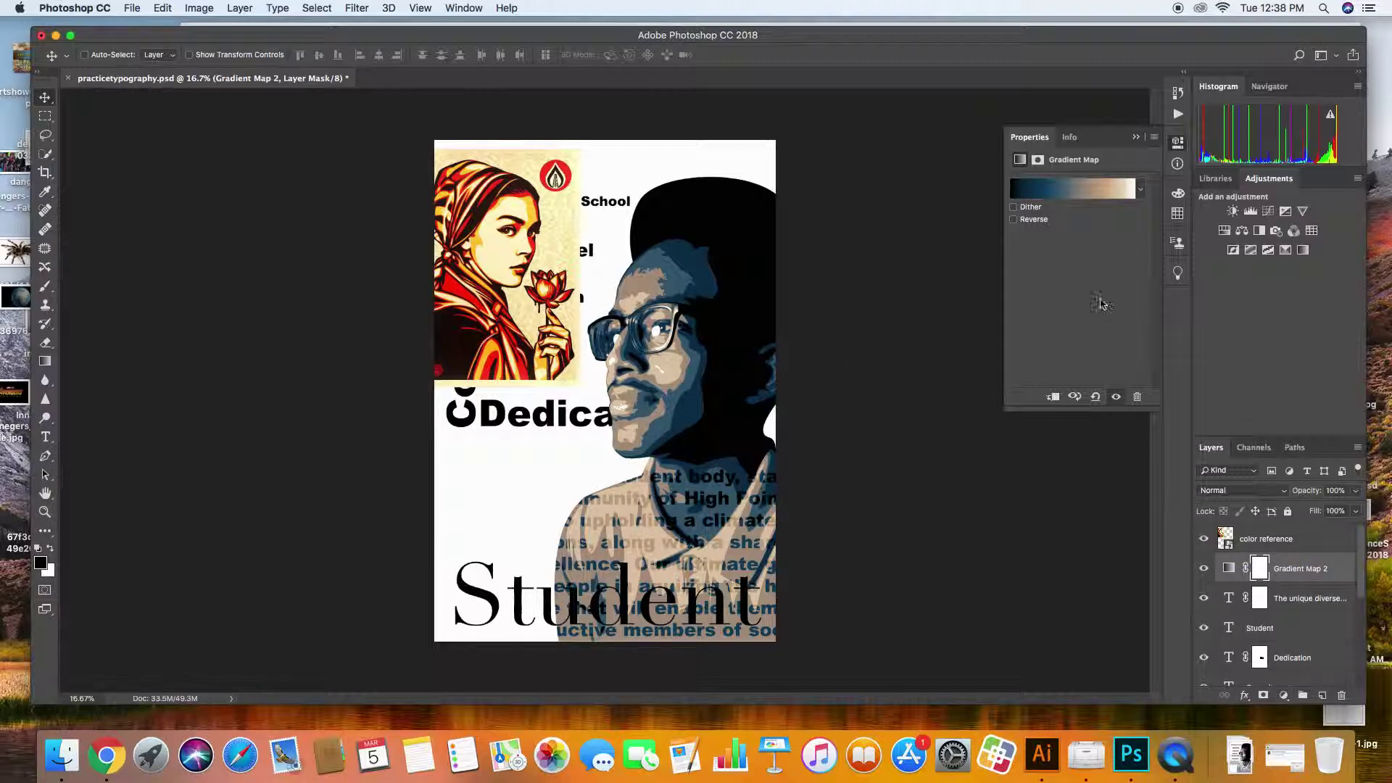
pyautogui.click(1142, 191)
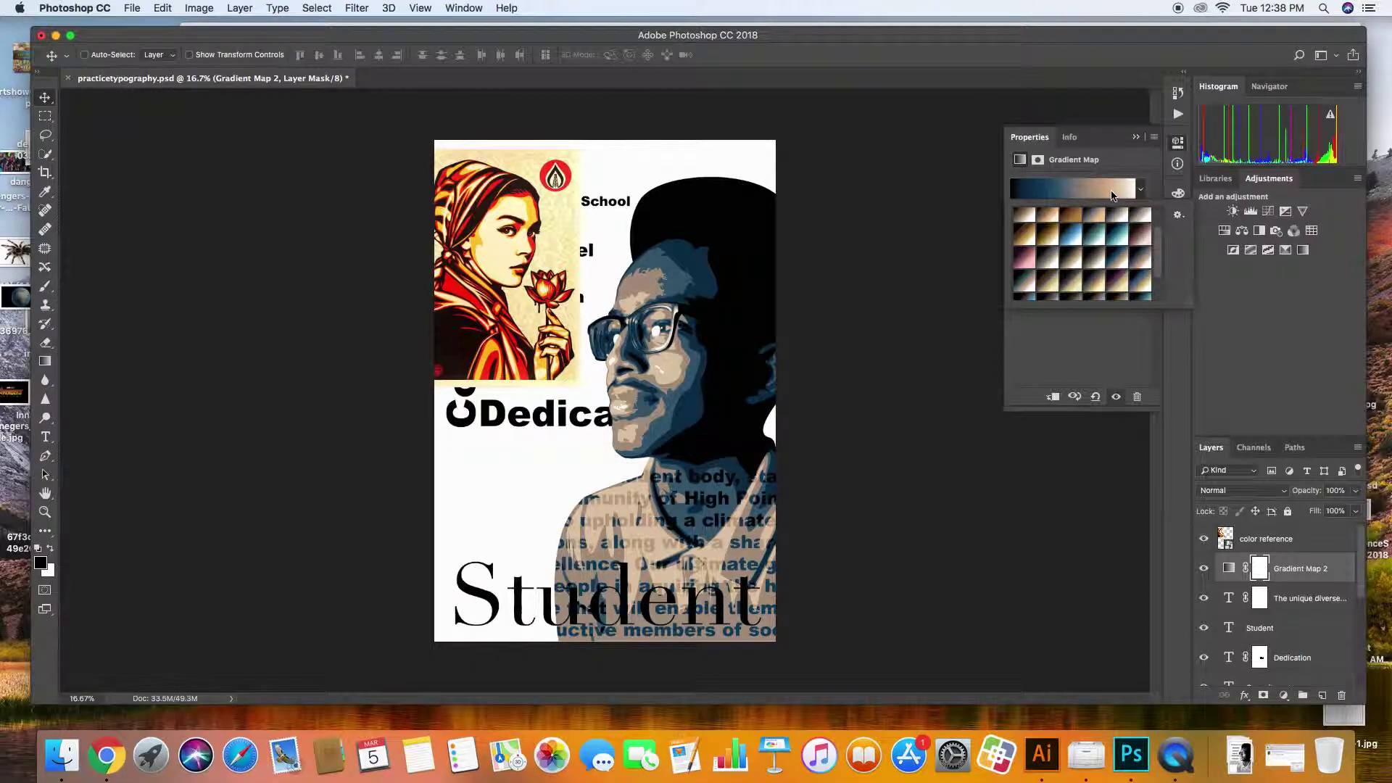
pyautogui.click(1112, 196)
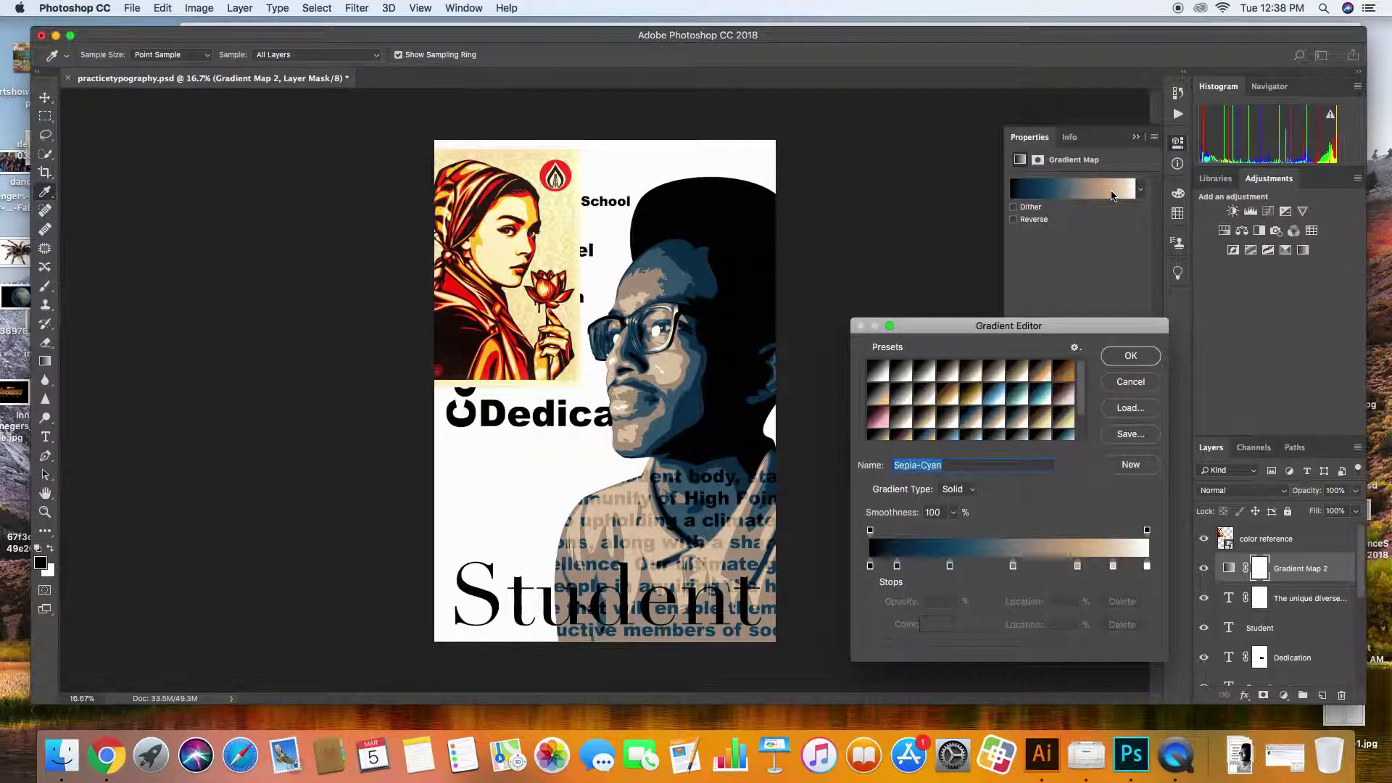
pyautogui.click(1132, 382)
# - Reset the gradient presets of the gradient map to the default set, replacing the current ones
pyautogui.click(1142, 190)
pyautogui.click(1178, 215)
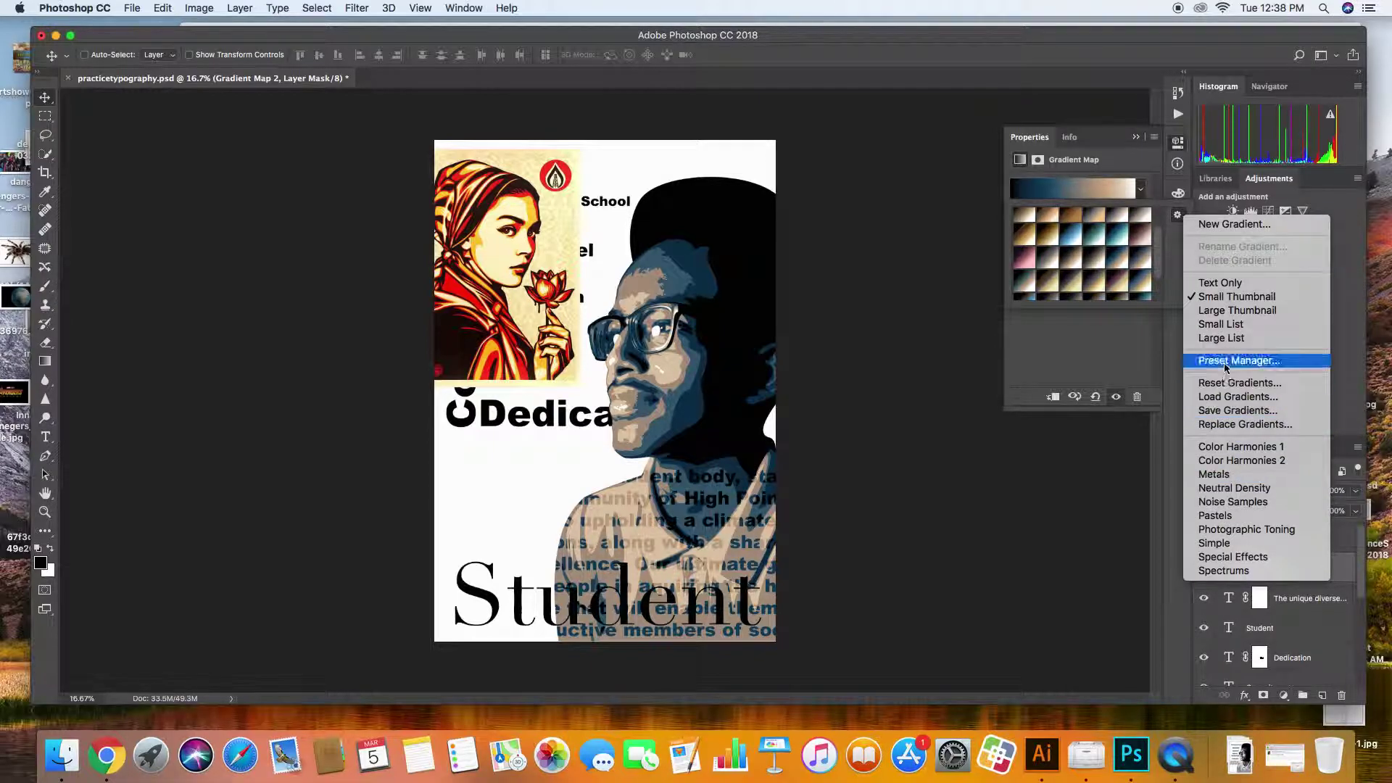
pyautogui.click(1236, 383)
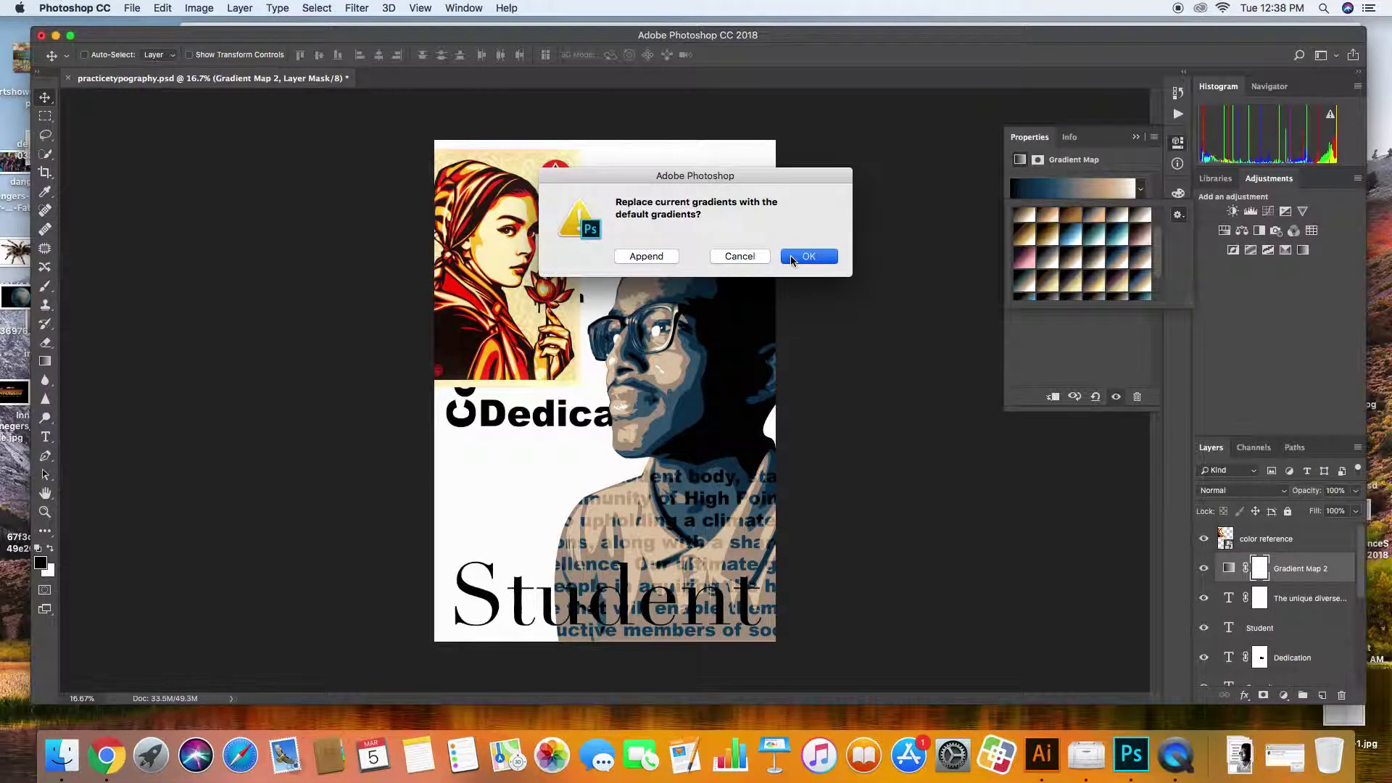
pyautogui.click(793, 258)
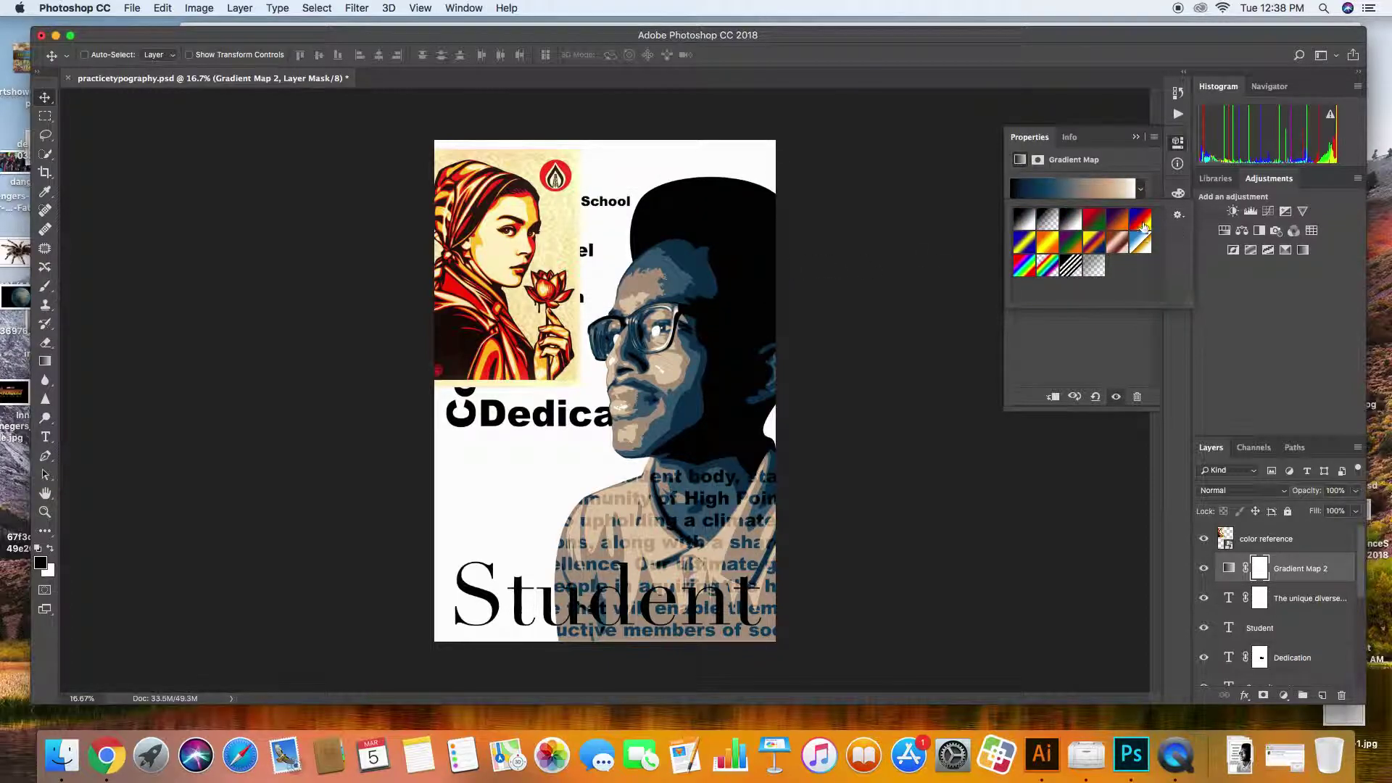
# - Apply the Blue, Red, Yellow preset to the gradient map and recolor its darkest stop to black (#000000)
pyautogui.click(1144, 225)
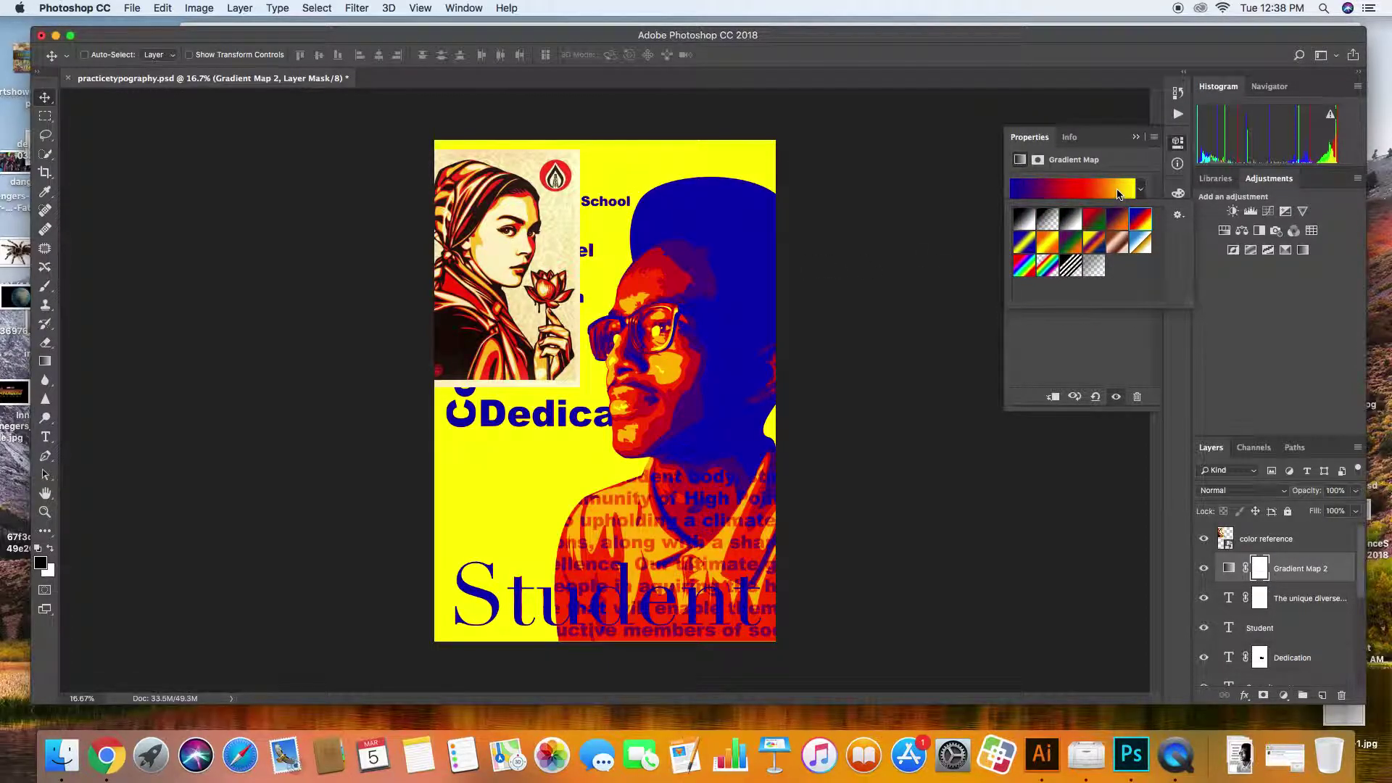
pyautogui.click(1118, 190)
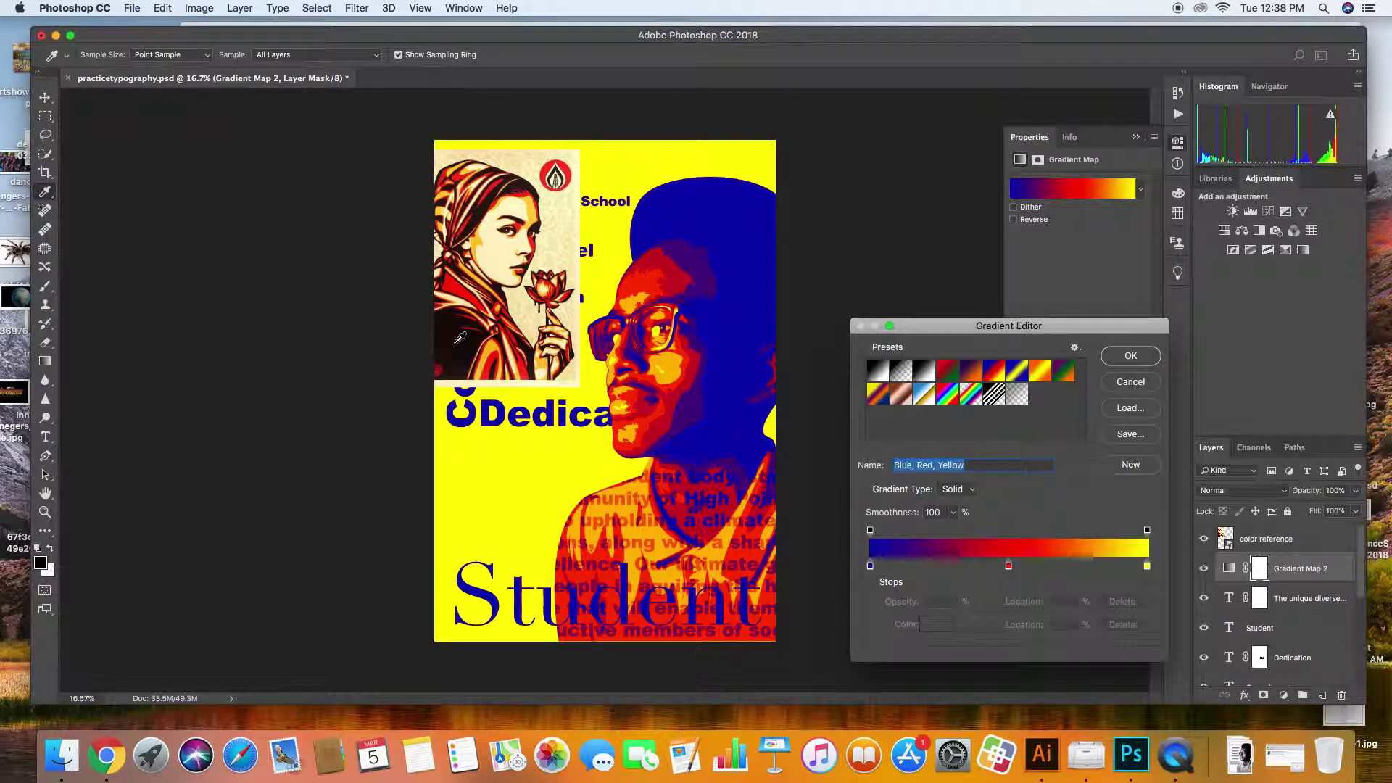
pyautogui.click(870, 567)
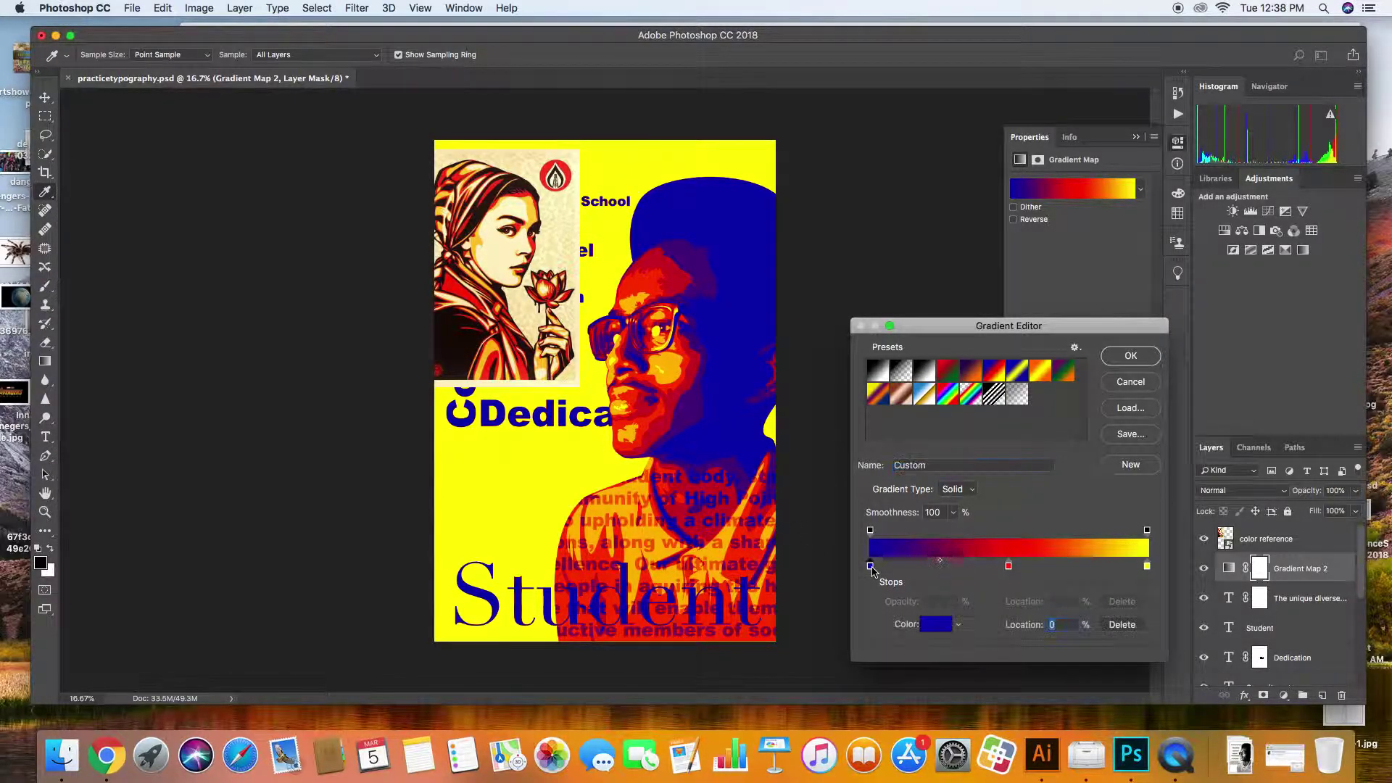
pyautogui.click(466, 335)
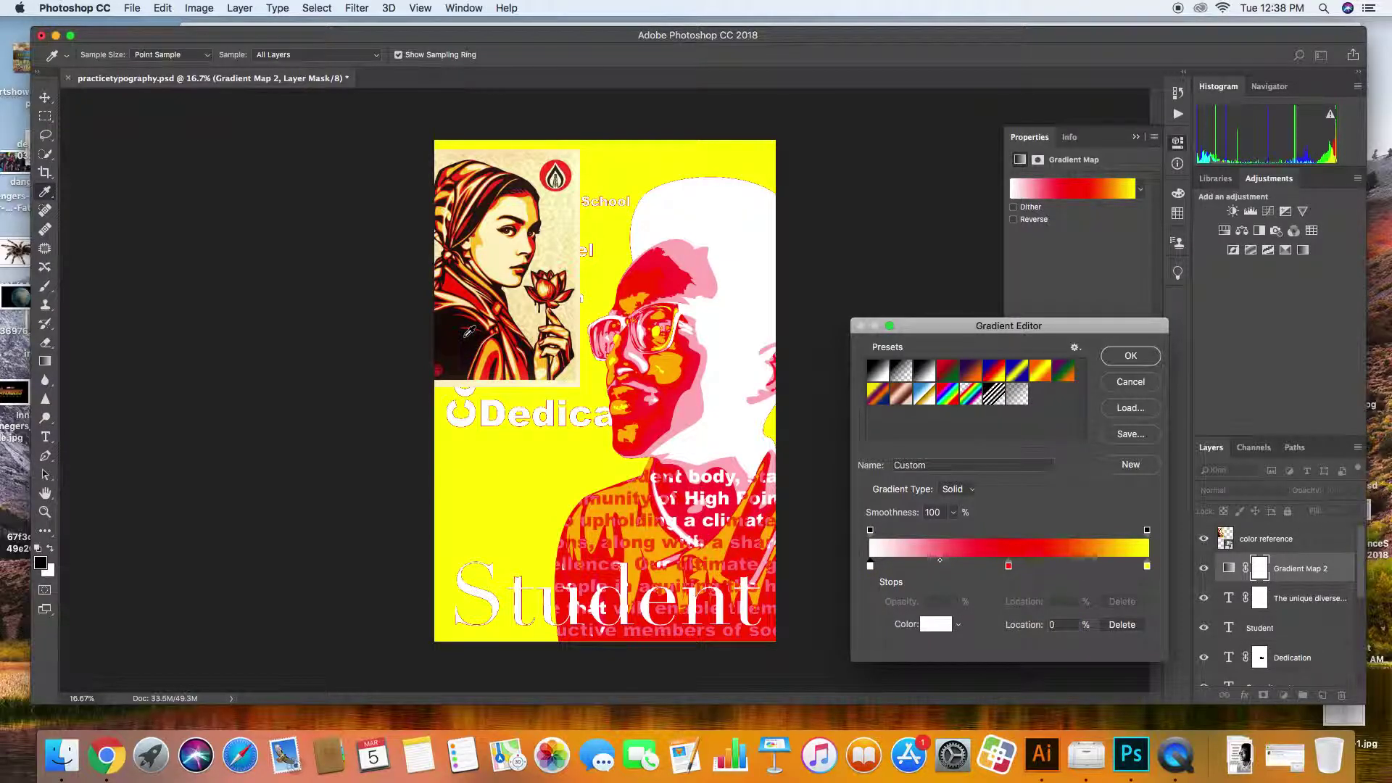
pyautogui.doubleClick(871, 566)
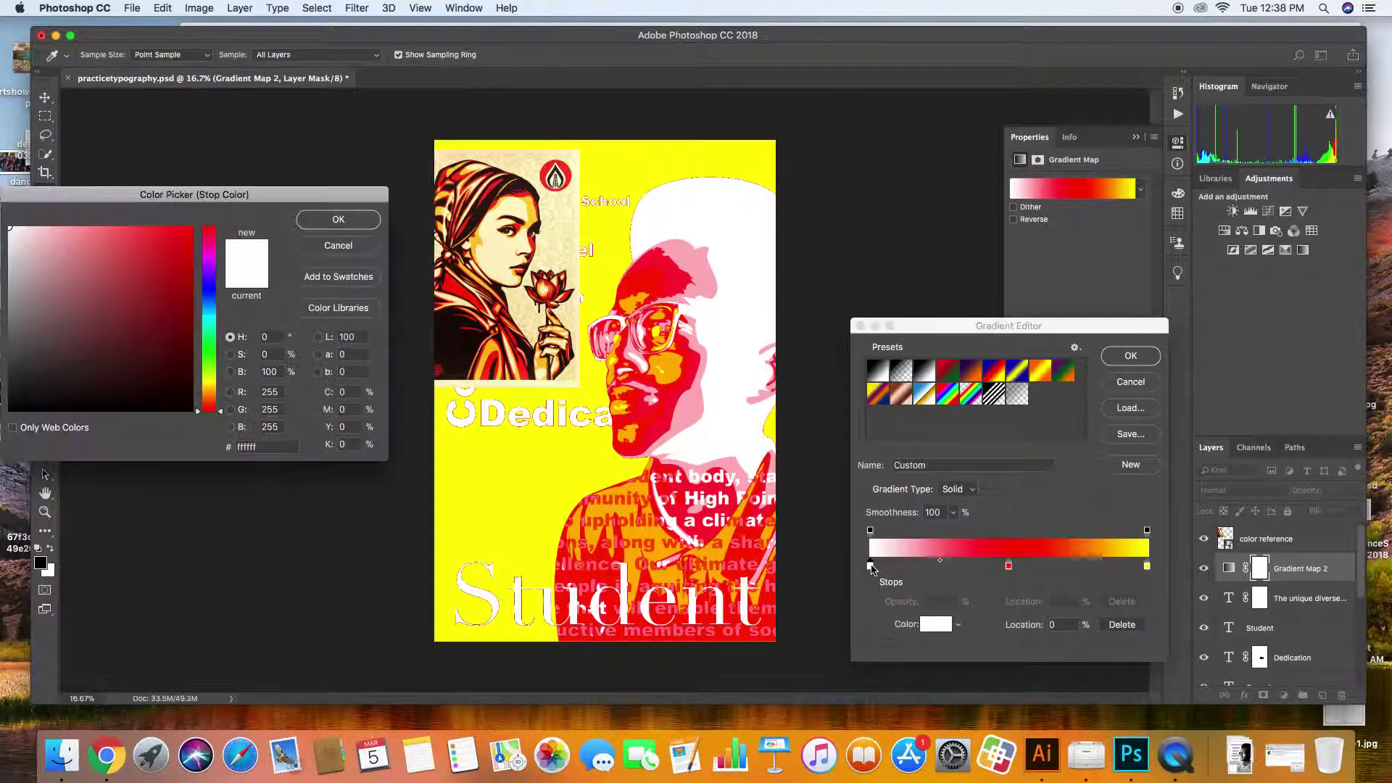
pyautogui.click(172, 400)
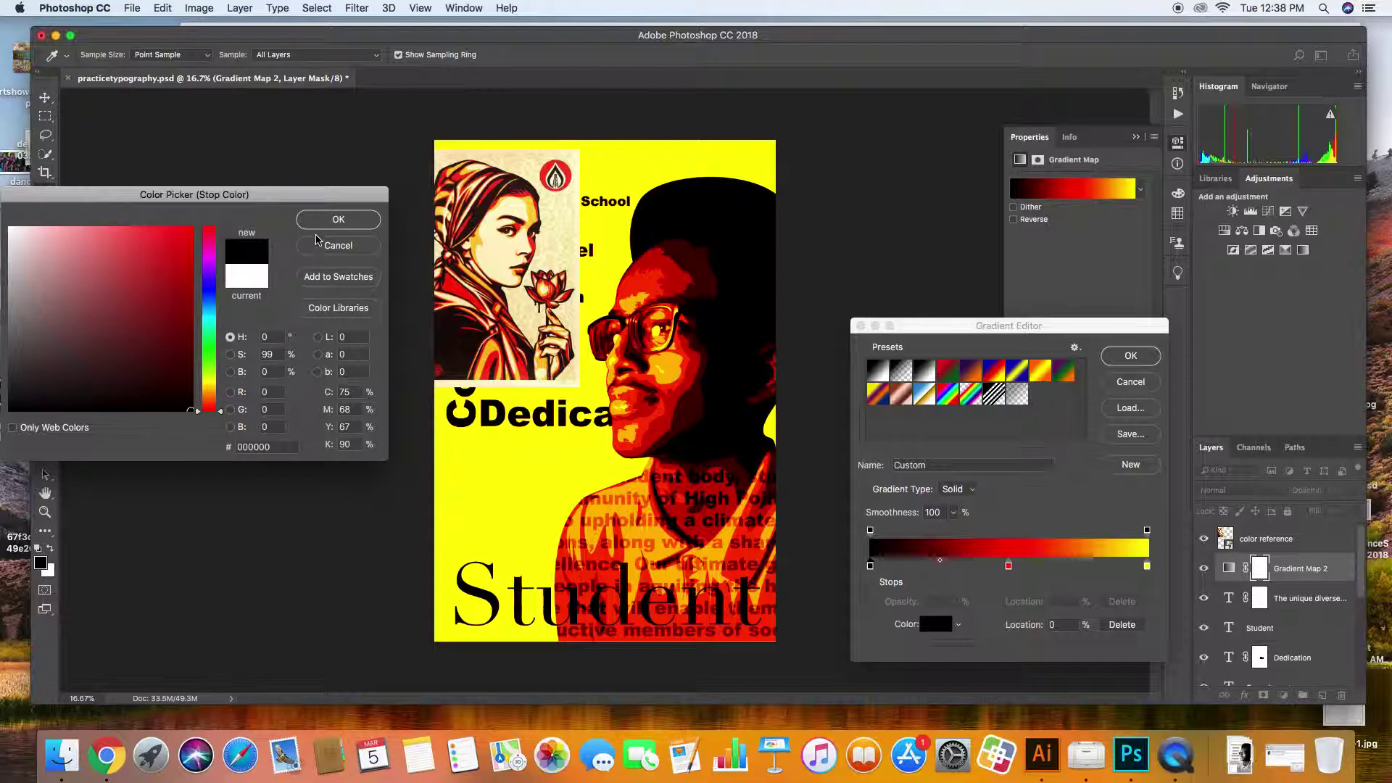
pyautogui.click(338, 219)
# - Move the red gradient stop to location 35% and recolor the lightest stop to pale tan (#fed99f)
pyautogui.moveTo(1008, 567); pyautogui.dragTo(968, 571)
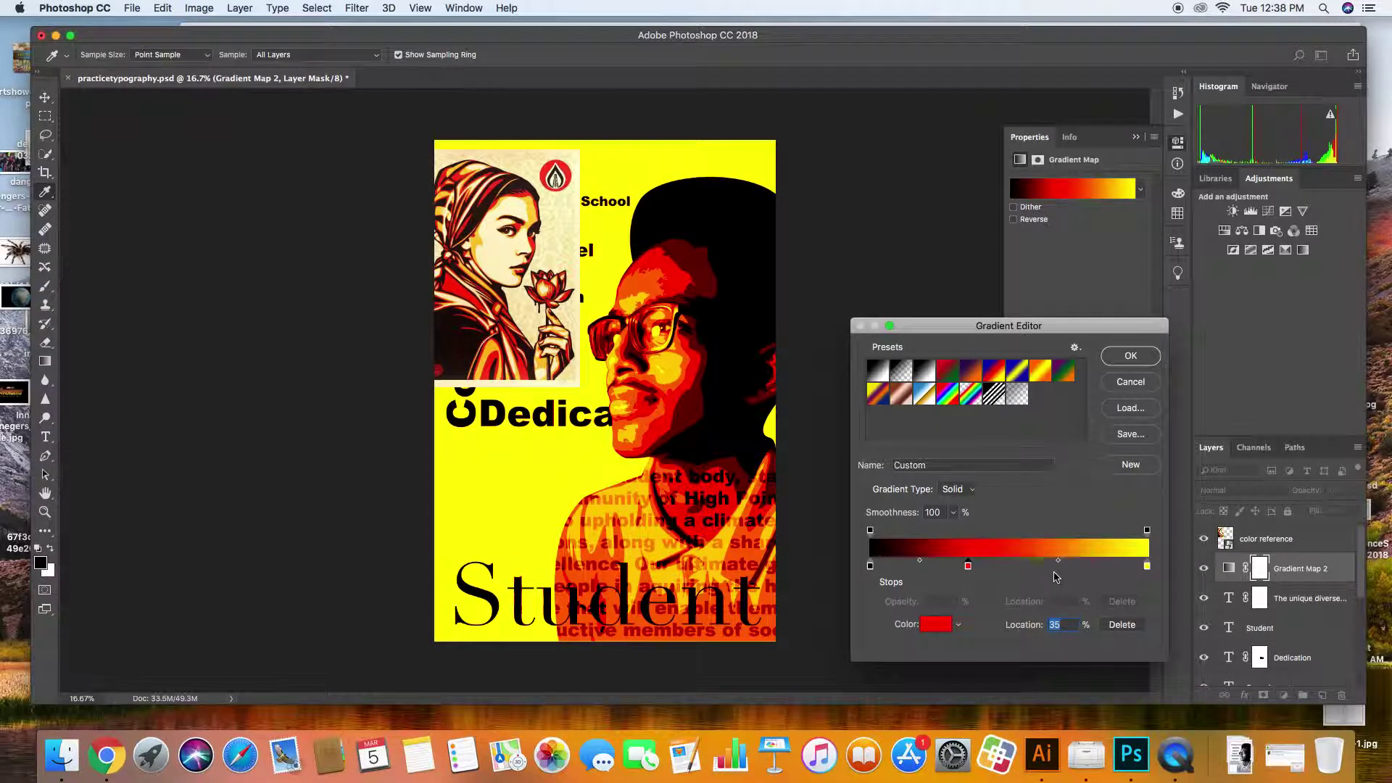
pyautogui.doubleClick(1147, 566)
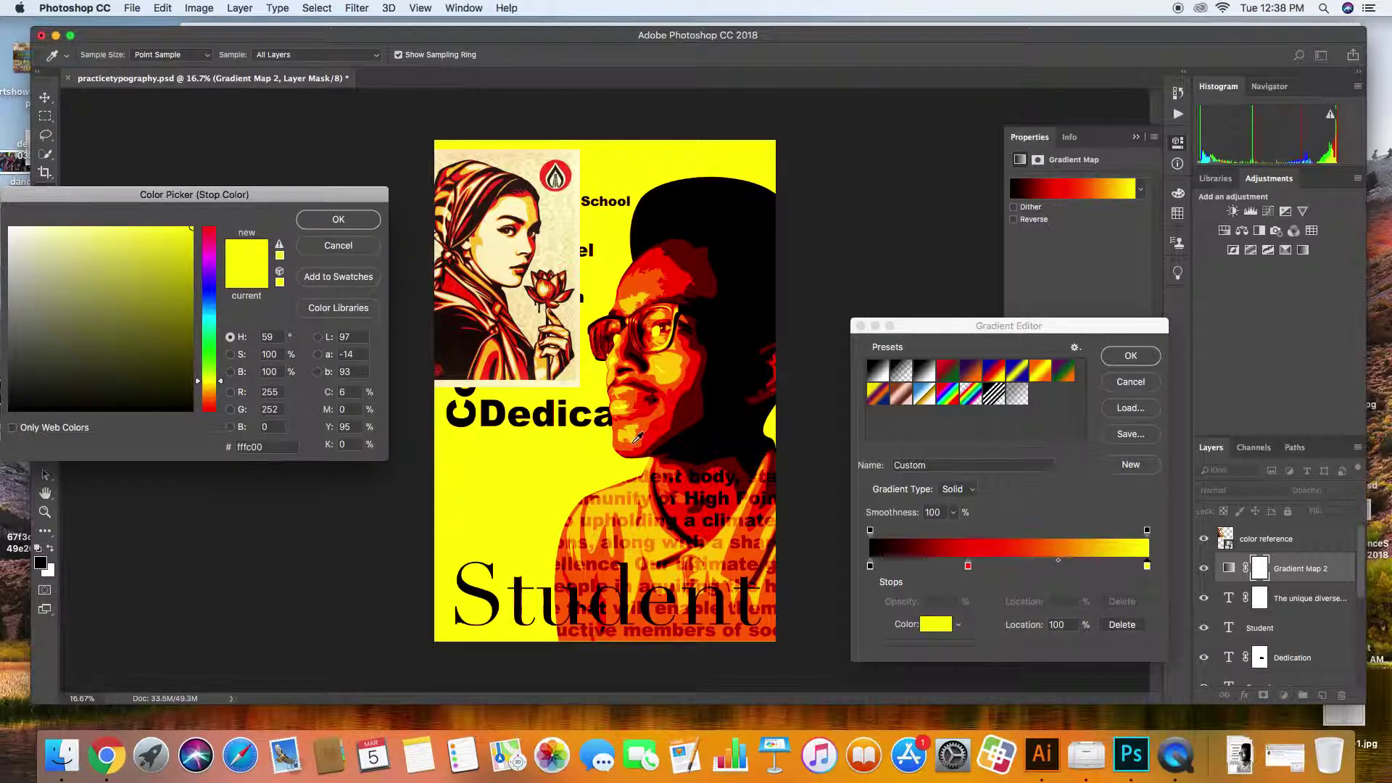
pyautogui.click(208, 392)
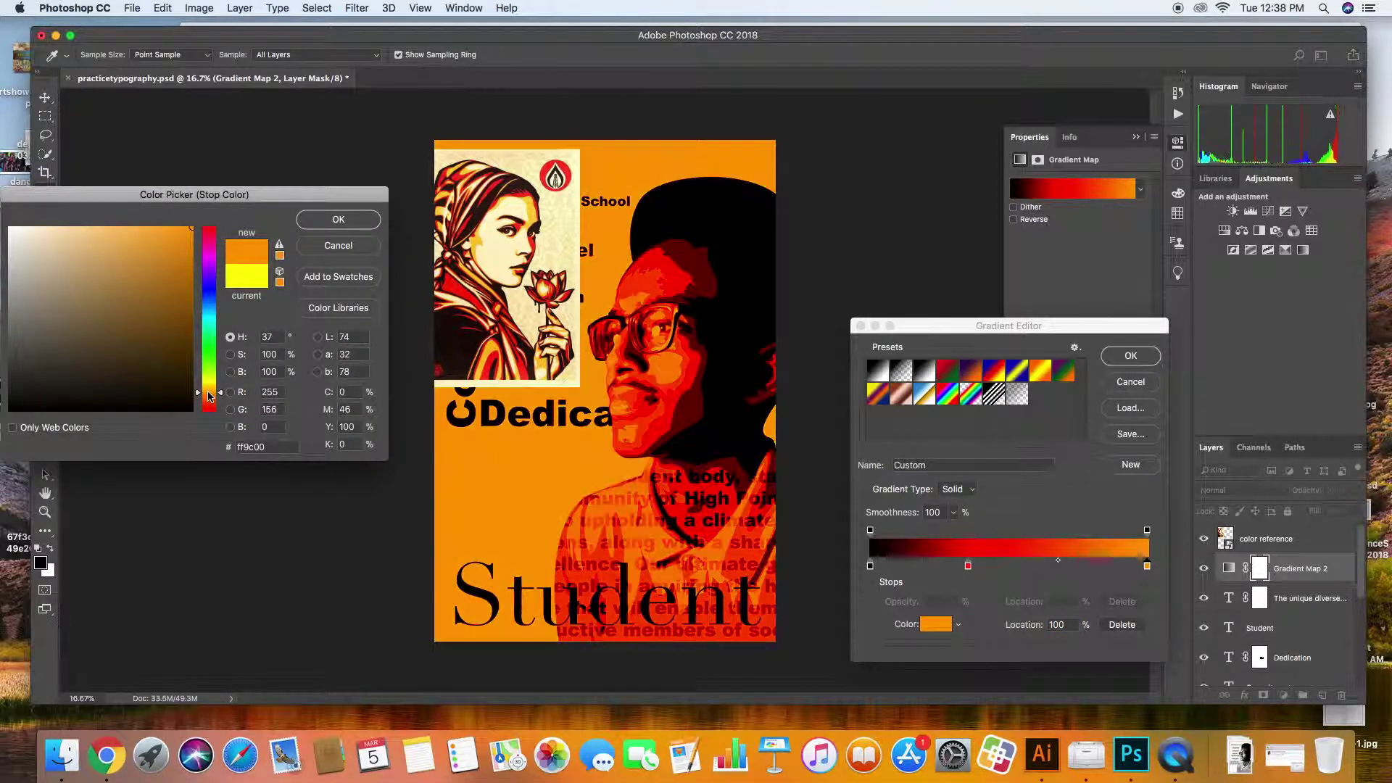
pyautogui.click(55, 223)
pyautogui.click(56, 225)
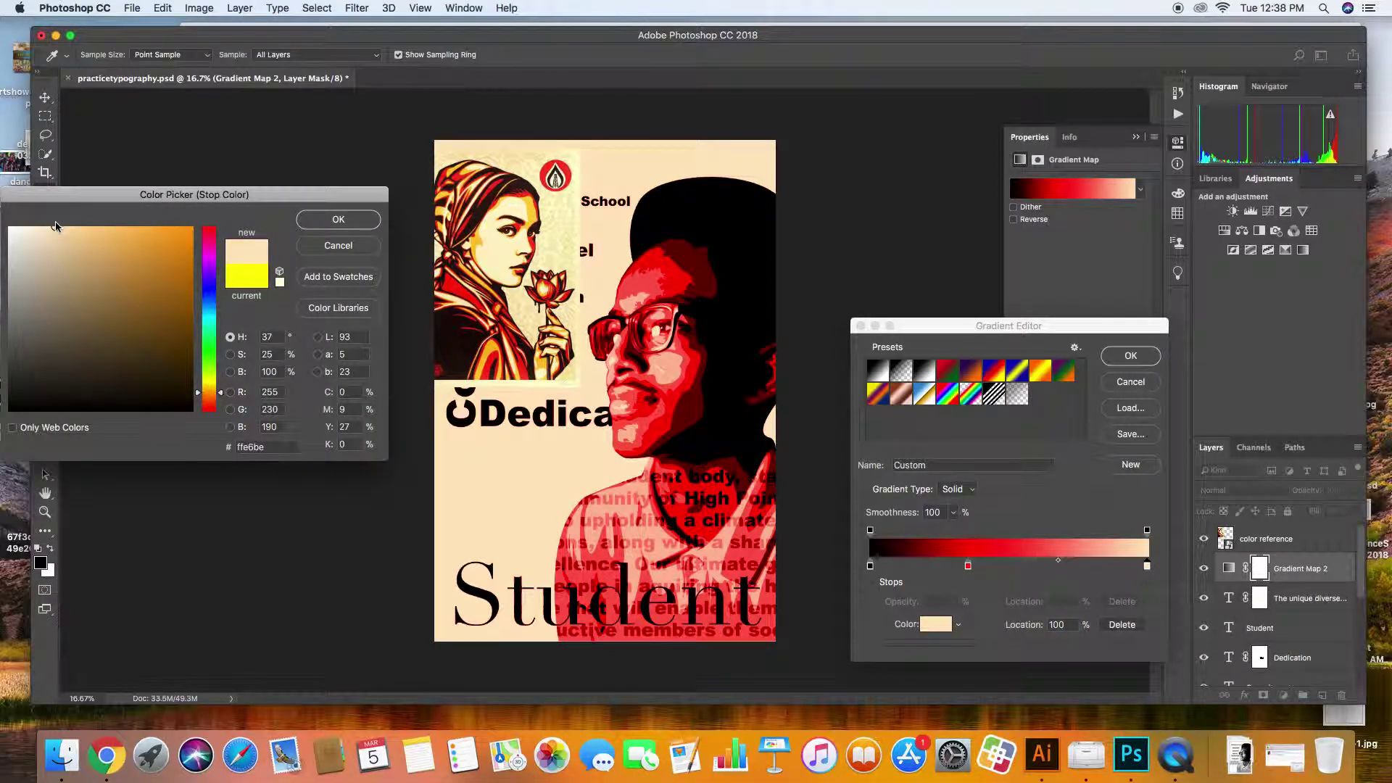
pyautogui.click(78, 227)
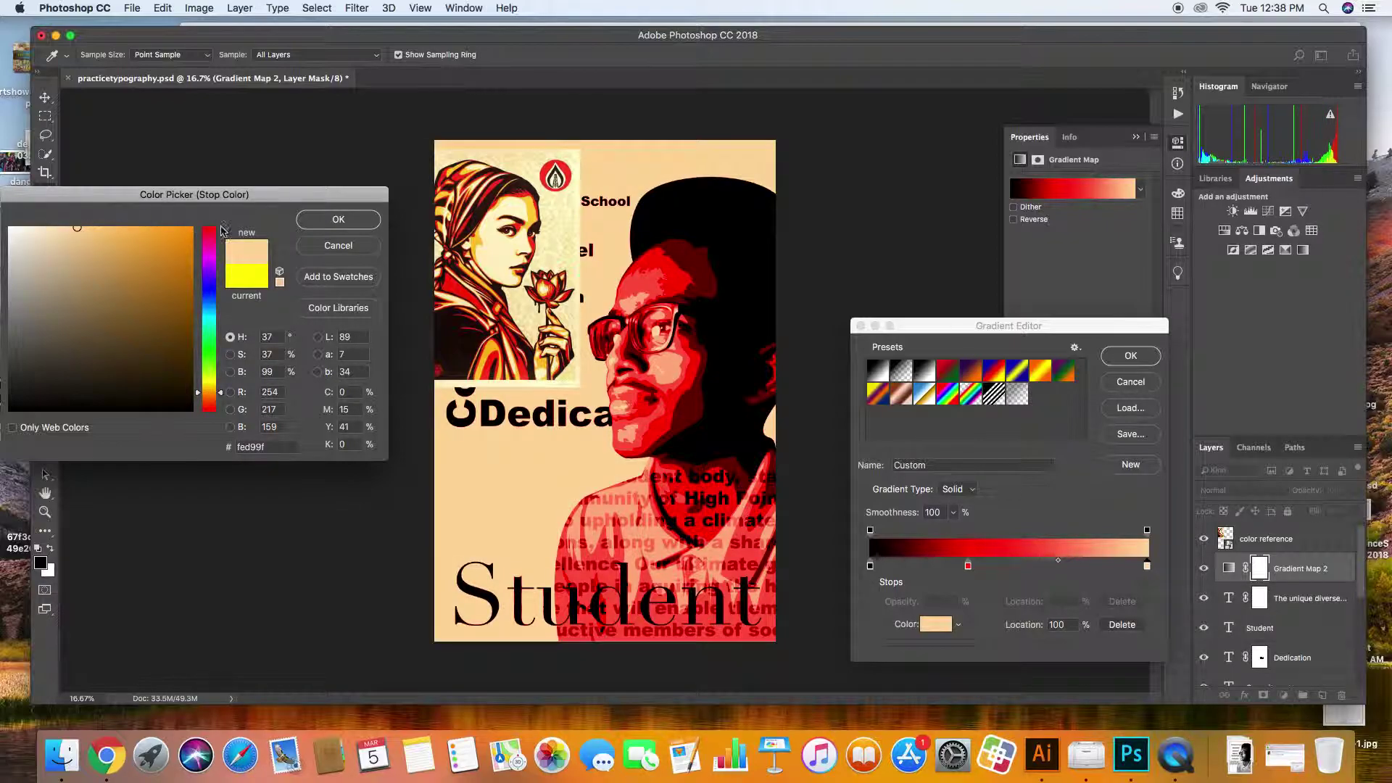
pyautogui.click(360, 227)
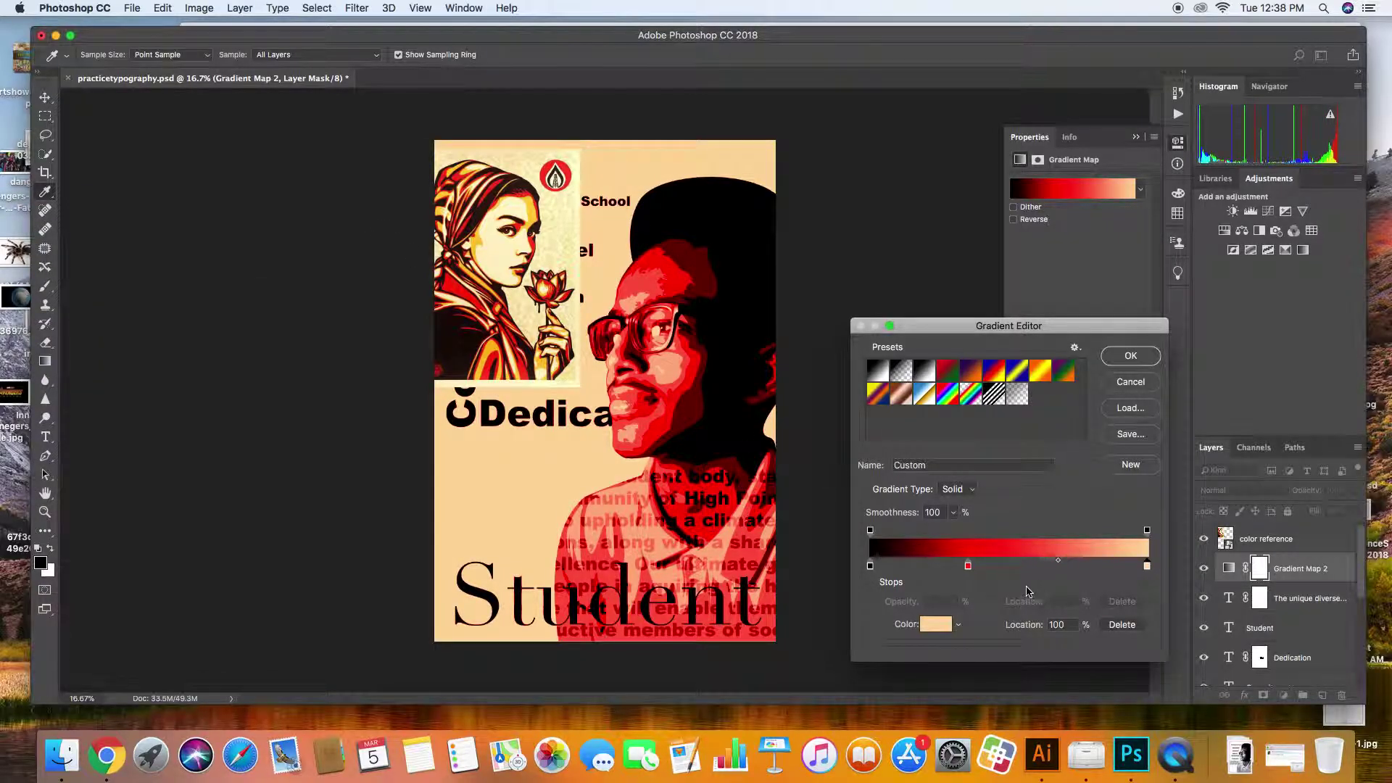
# - Add a gradient stop at location 66% between the red and tan stops and color it orange (#ffaa23)
pyautogui.click(1047, 567)
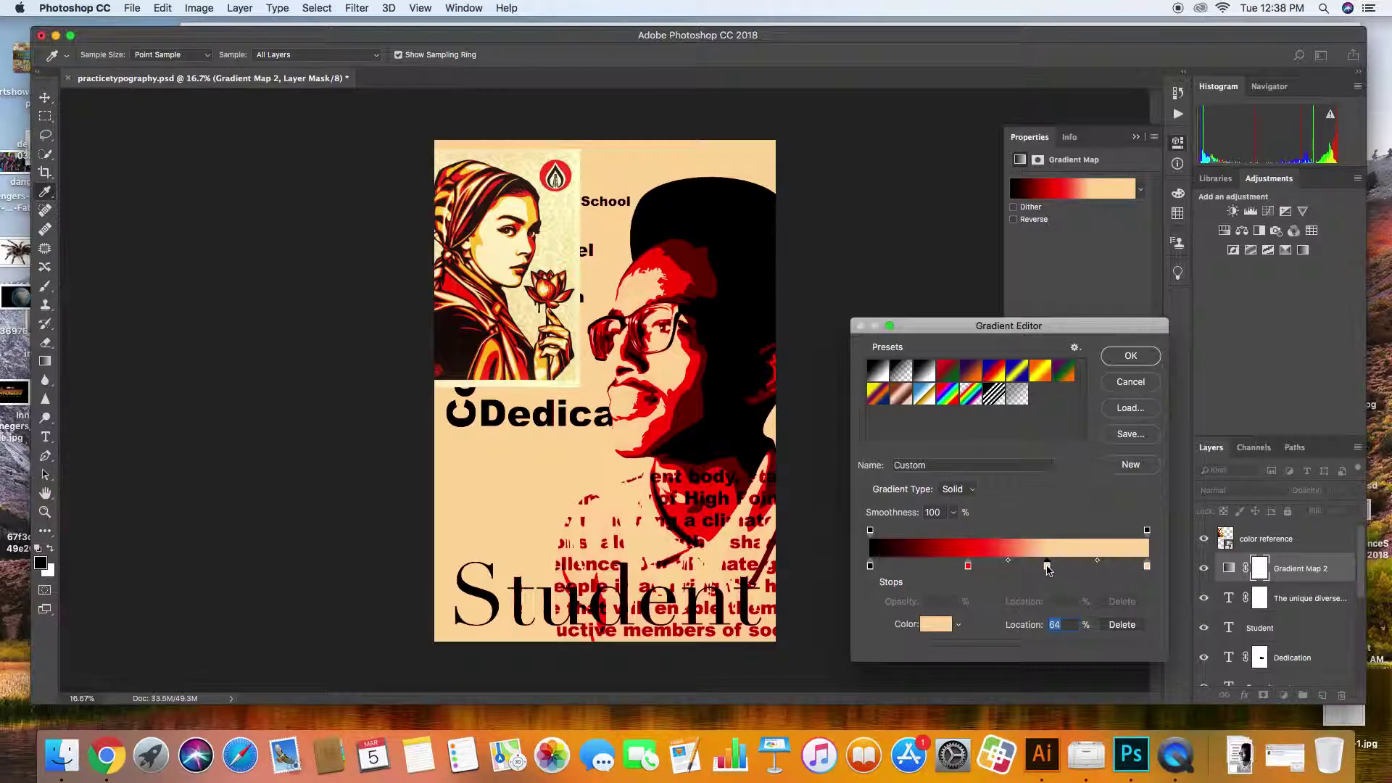
pyautogui.doubleClick(1052, 567)
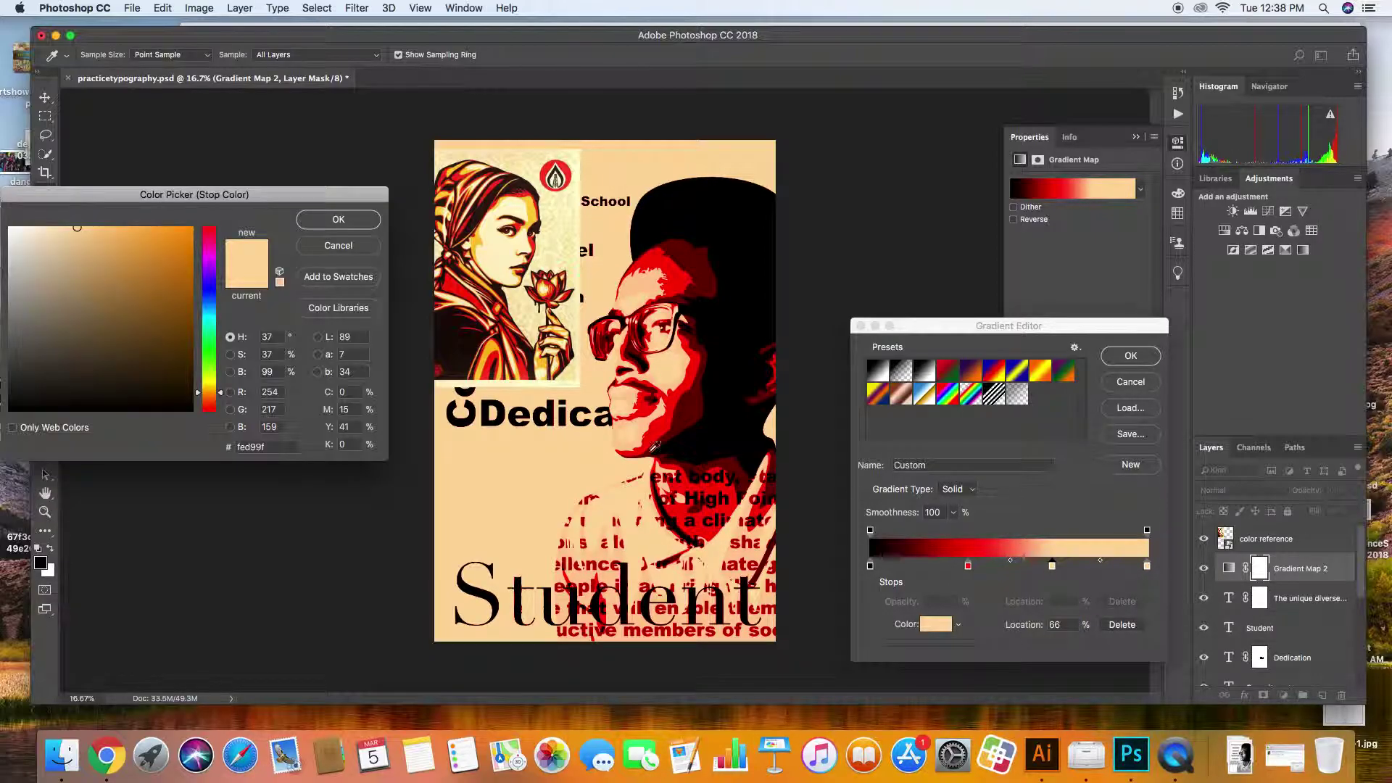
pyautogui.click(169, 224)
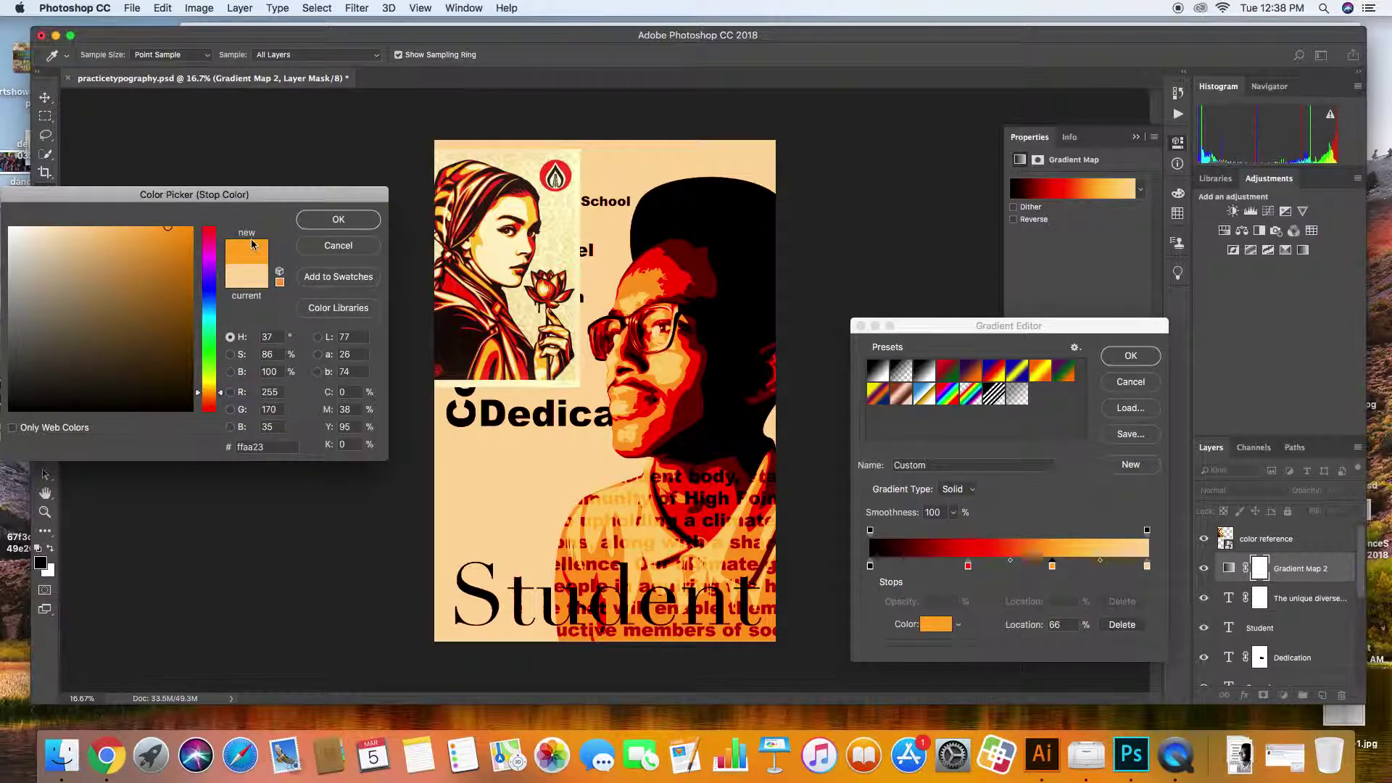
pyautogui.click(338, 219)
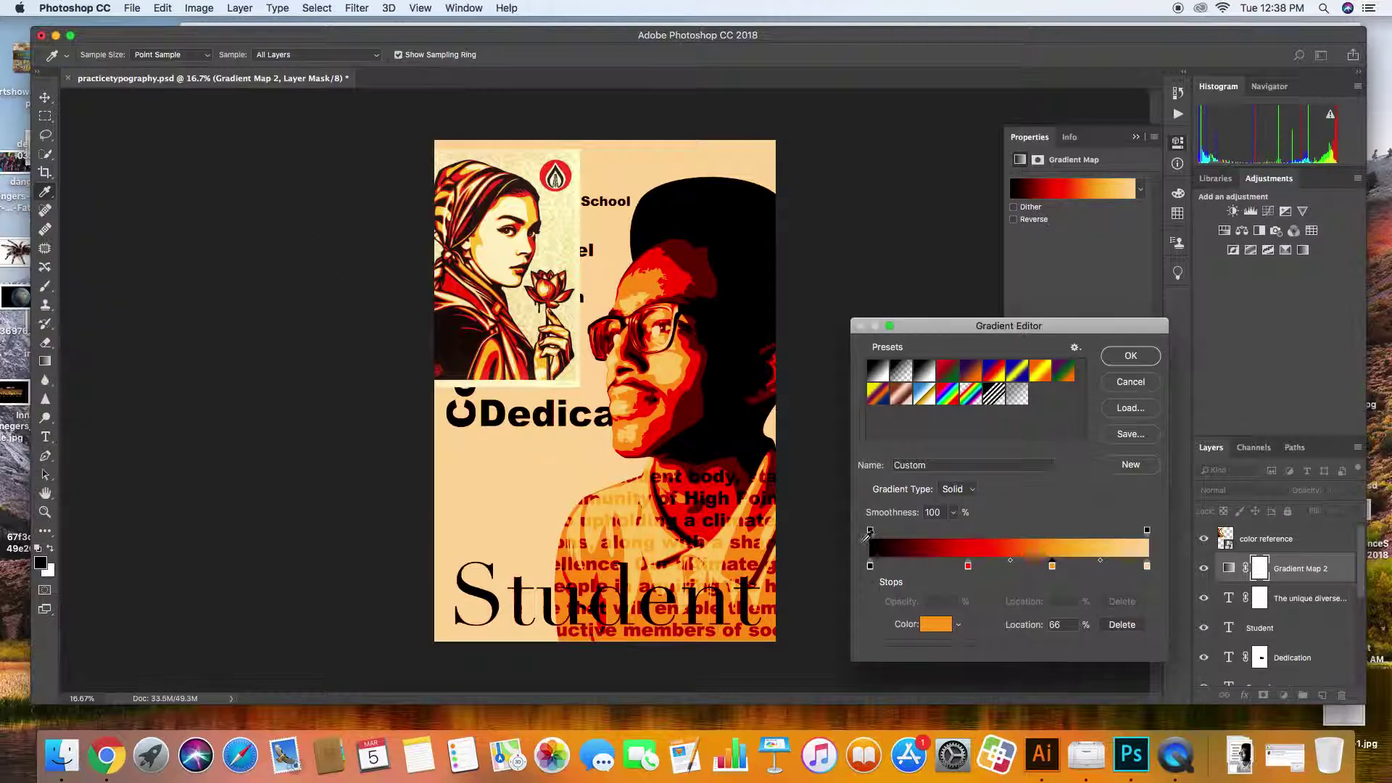
# - Recolor the lightest gradient stop to white, accept the gradient, and hide the color reference layer
pyautogui.doubleClick(1147, 565)
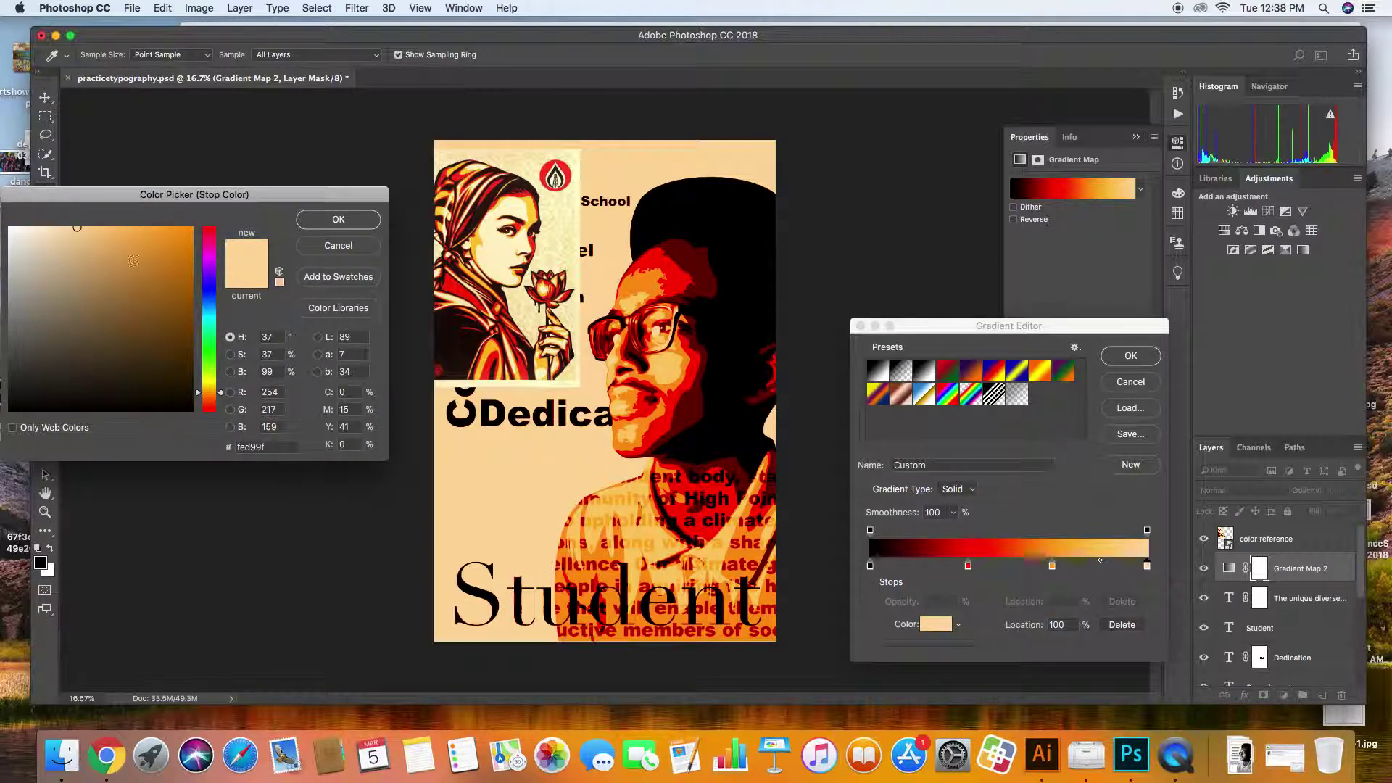
pyautogui.click(10, 228)
pyautogui.click(367, 222)
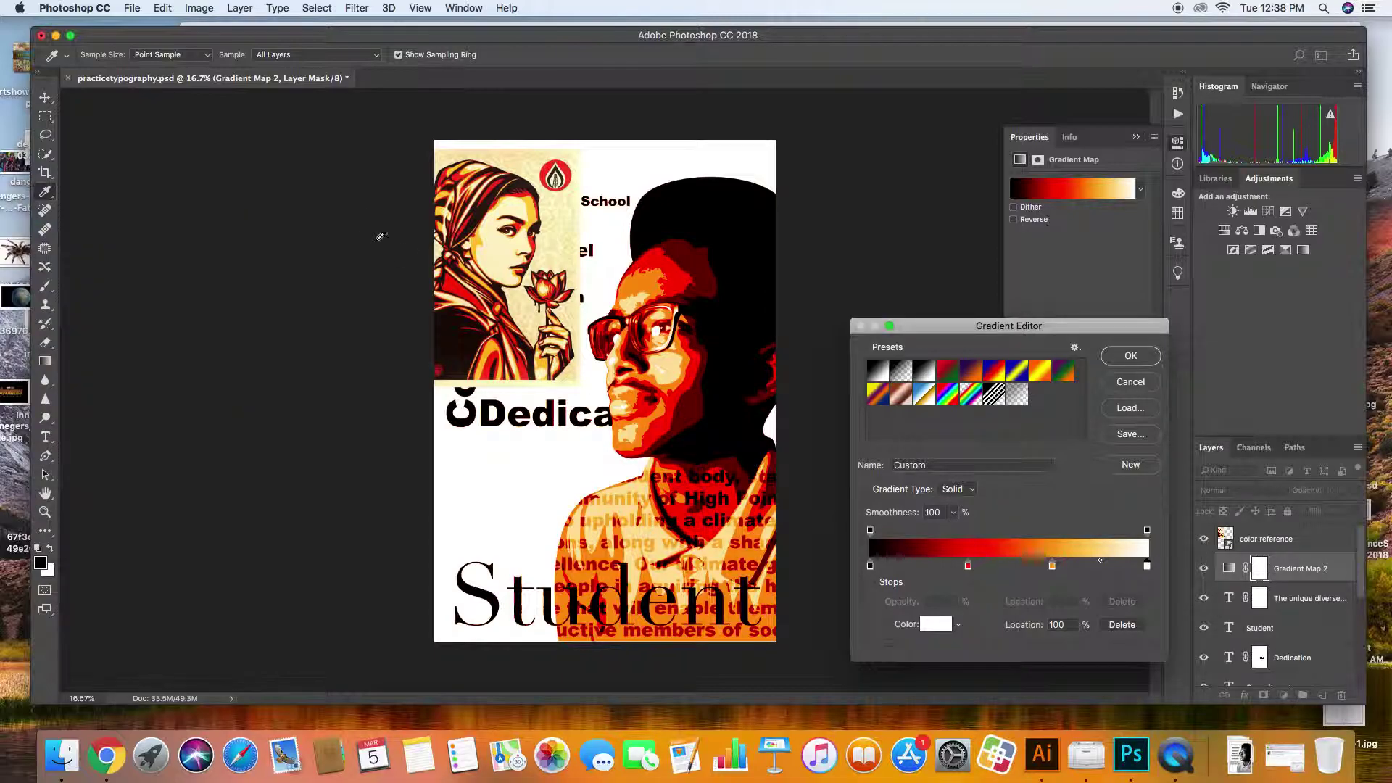
pyautogui.click(1131, 356)
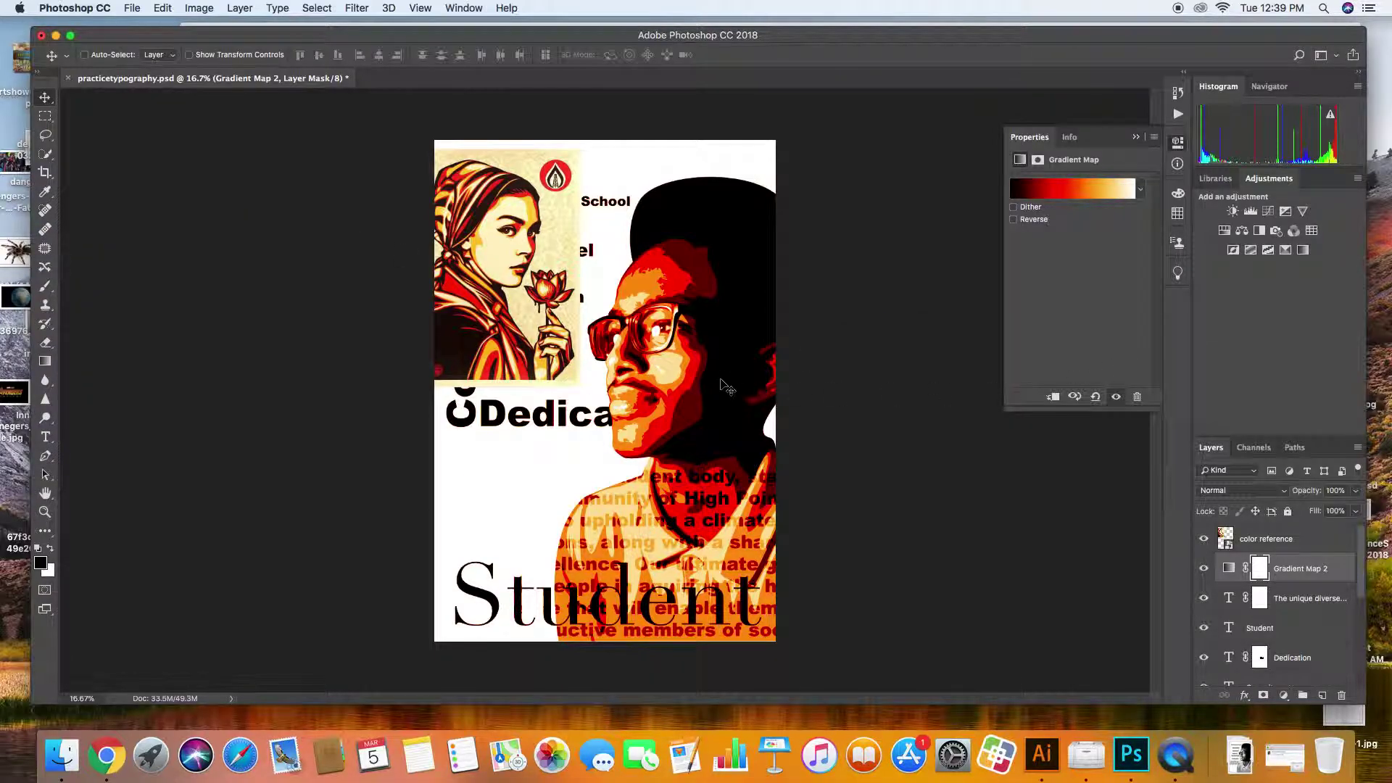
pyautogui.click(1204, 536)
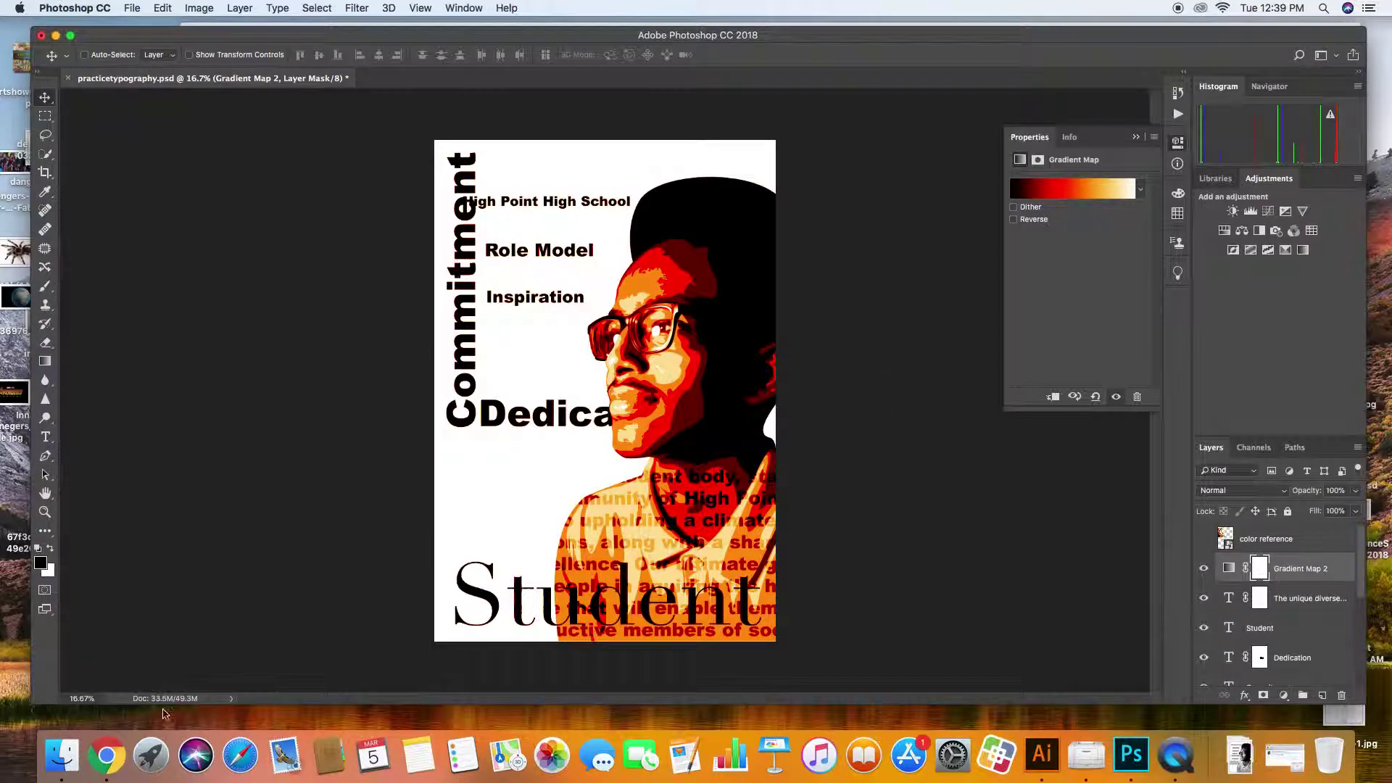
# - Switch to Chrome and search Google Images for "Paint splatter"
pyautogui.click(100, 767)
pyautogui.scroll(10, 618, 401)
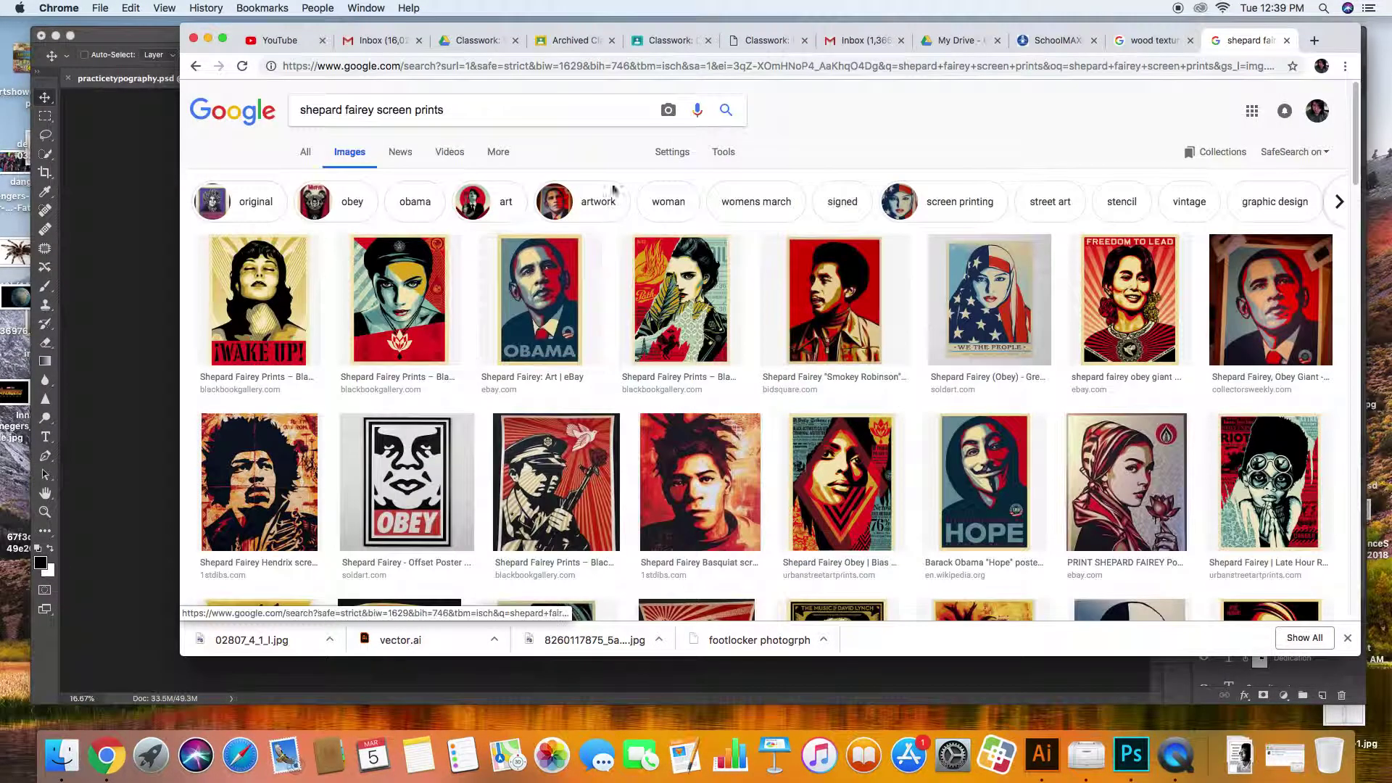
pyautogui.tripleClick(462, 102)
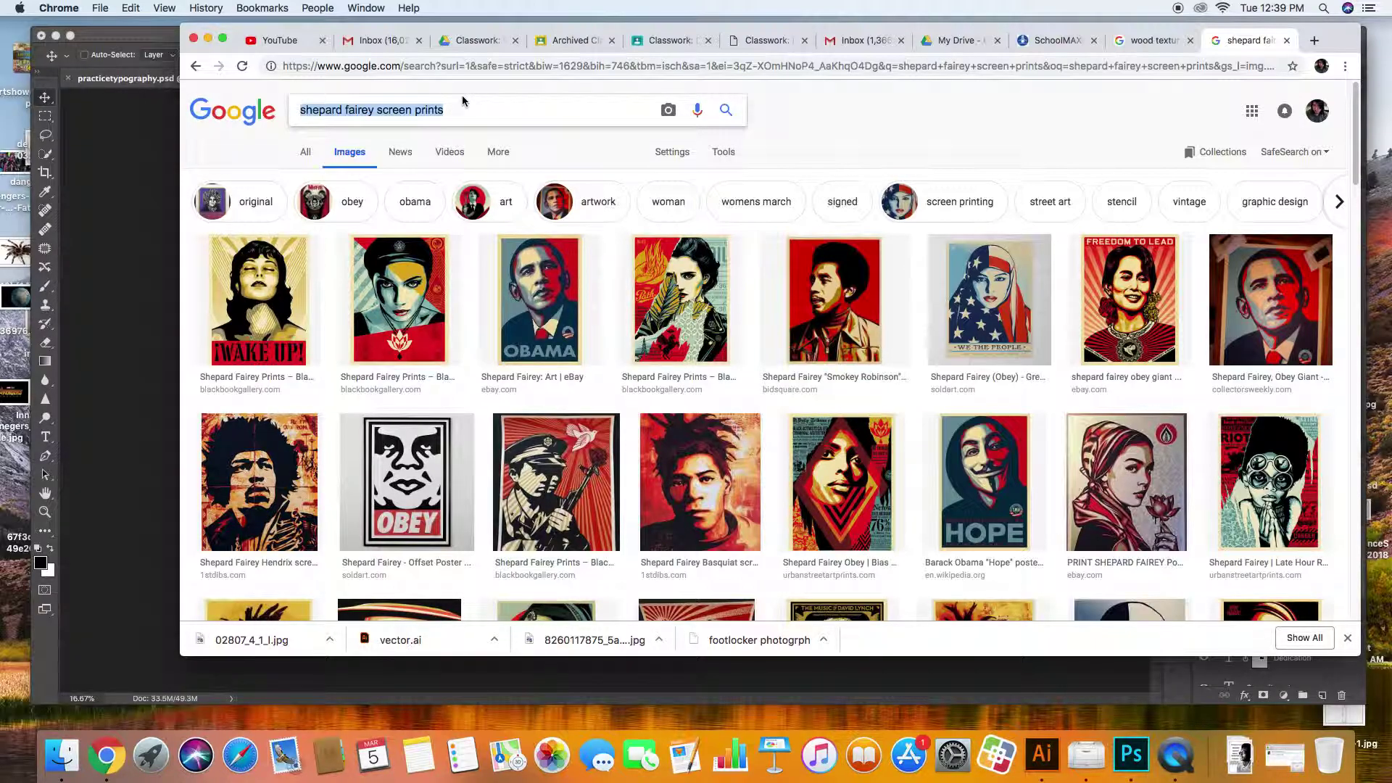
pyautogui.write('Paint spl')
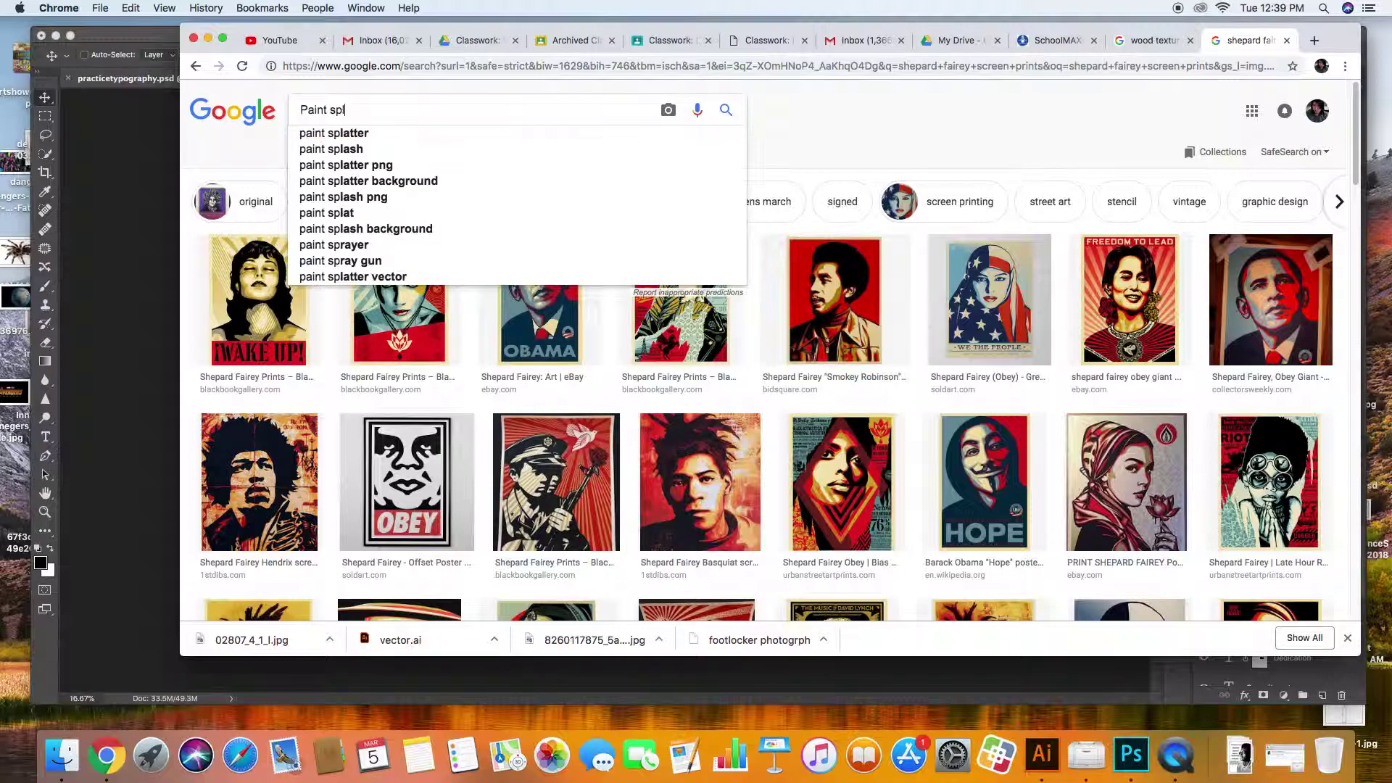
pyautogui.write('atter')
pyautogui.press('Return')
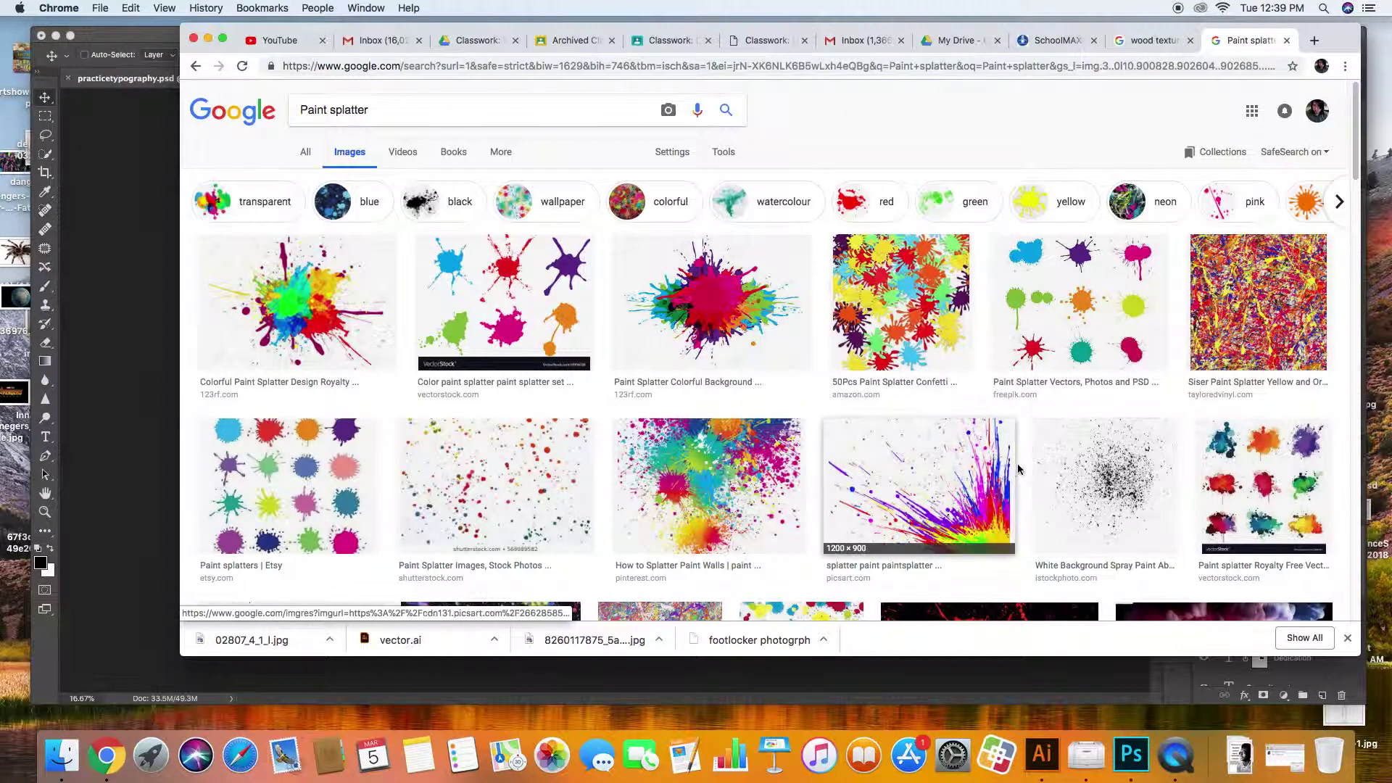
# - Find the black ink paint splatter on a white background and save it to the desktop
pyautogui.scroll(-3, 1008, 475)
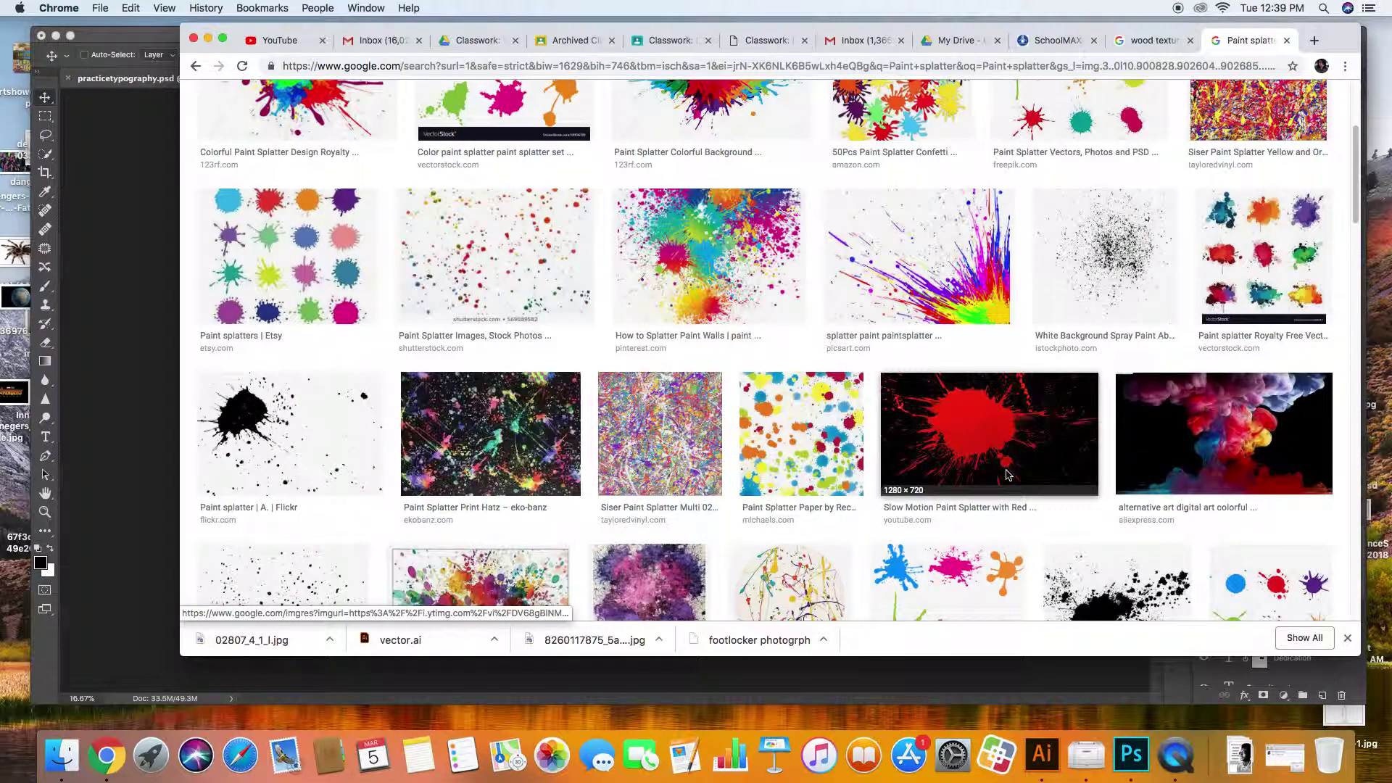
pyautogui.click(1126, 291)
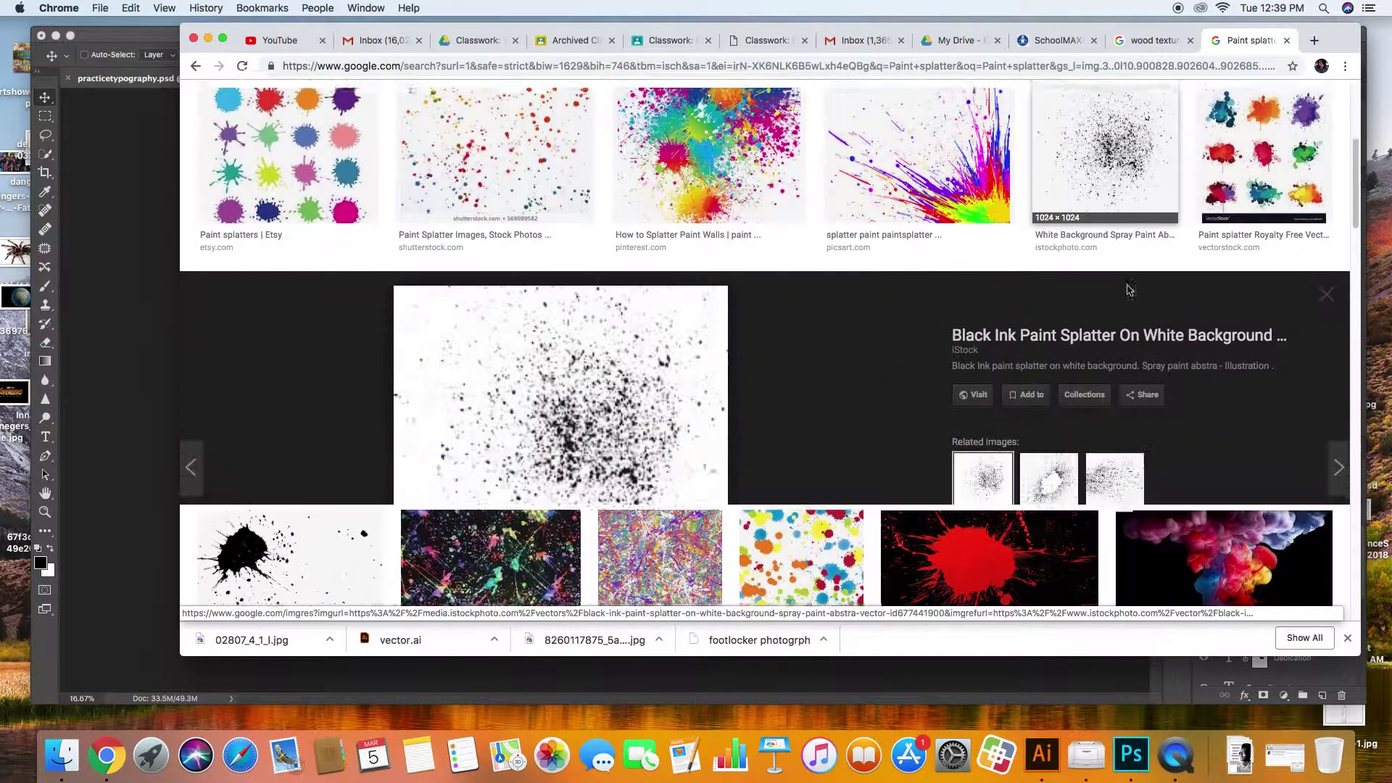
pyautogui.moveTo(434, 351); pyautogui.dragTo(16, 231)
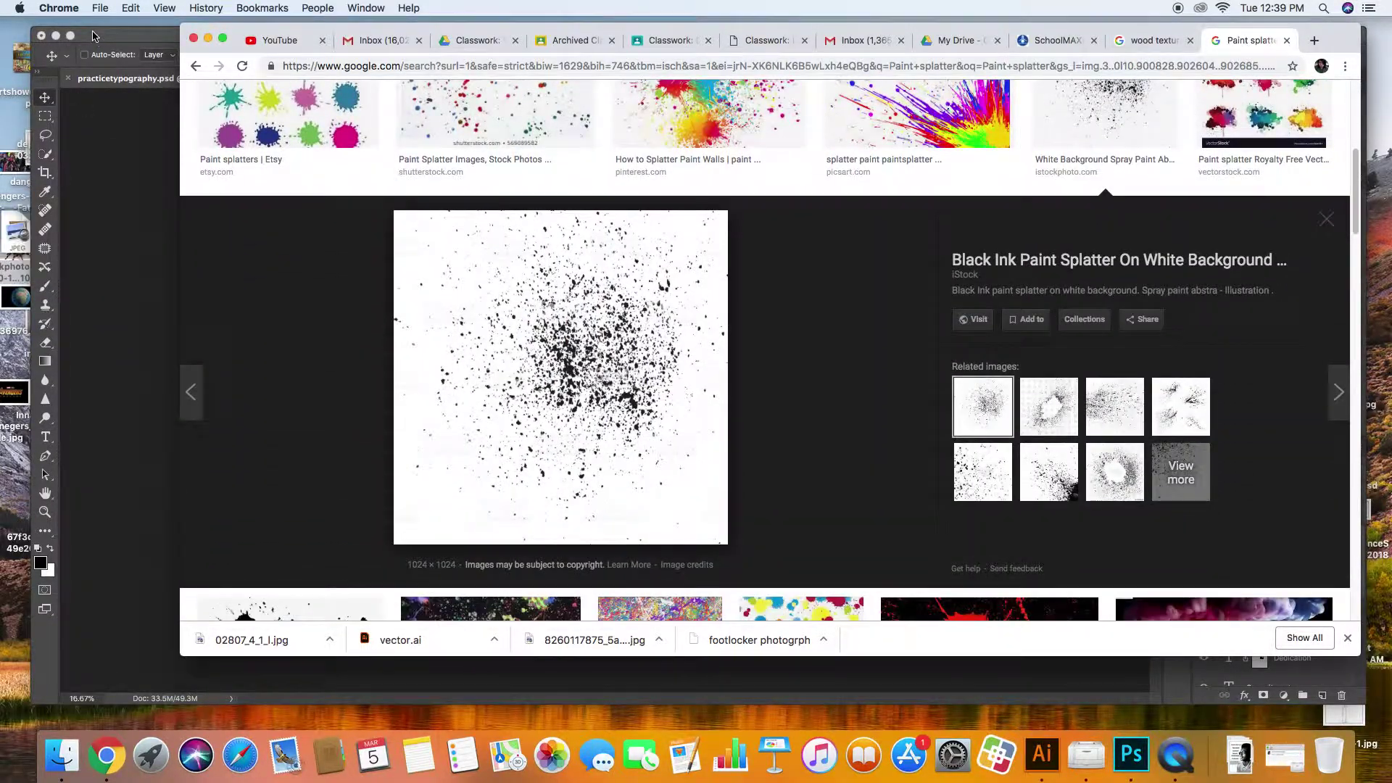
# - Switch to Photoshop and place the splatter image in the poster, enlarged to about 15.4 in square over its upper part
pyautogui.click(92, 35)
pyautogui.moveTo(20, 240); pyautogui.dragTo(307, 92)
pyautogui.moveTo(672, 461); pyautogui.dragTo(864, 652)
pyautogui.moveTo(584, 534); pyautogui.dragTo(491, 484)
pyautogui.press('Return')
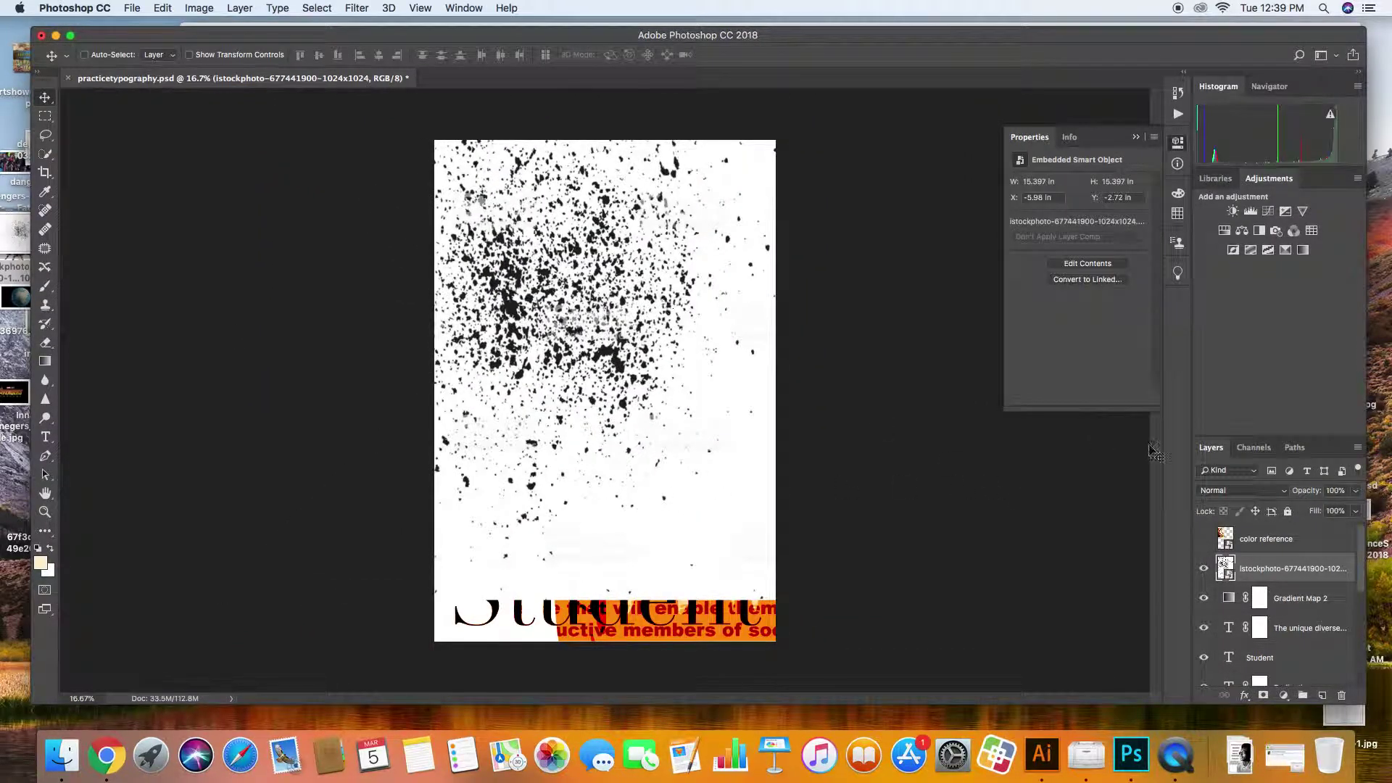
# - Try the Overlay blend mode on the splatter layer and shift the splatter over the portrait
pyautogui.moveTo(1360, 575)
pyautogui.mouseDown()
pyautogui.moveTo(1362, 649)
pyautogui.moveTo(1359, 559)
pyautogui.mouseUp()
pyautogui.click(1246, 498)
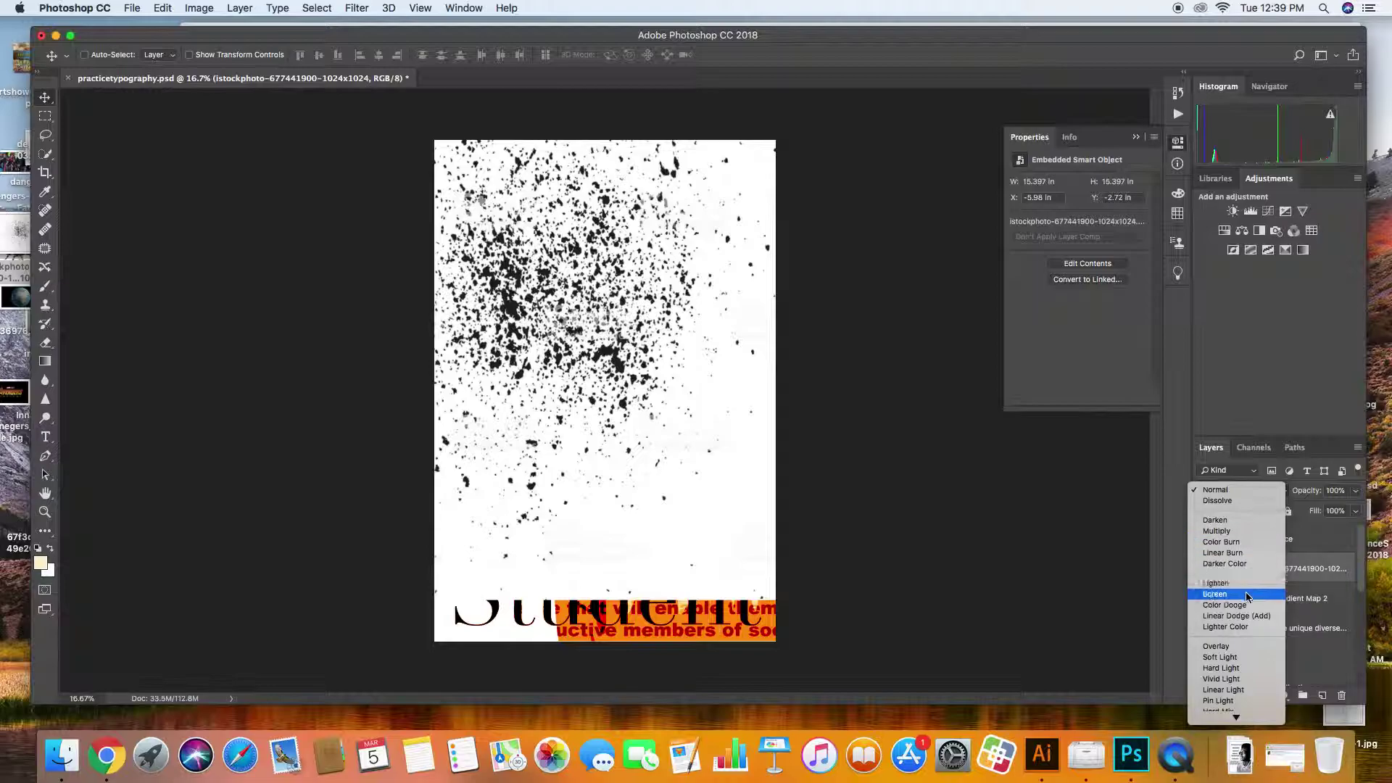
pyautogui.click(1251, 646)
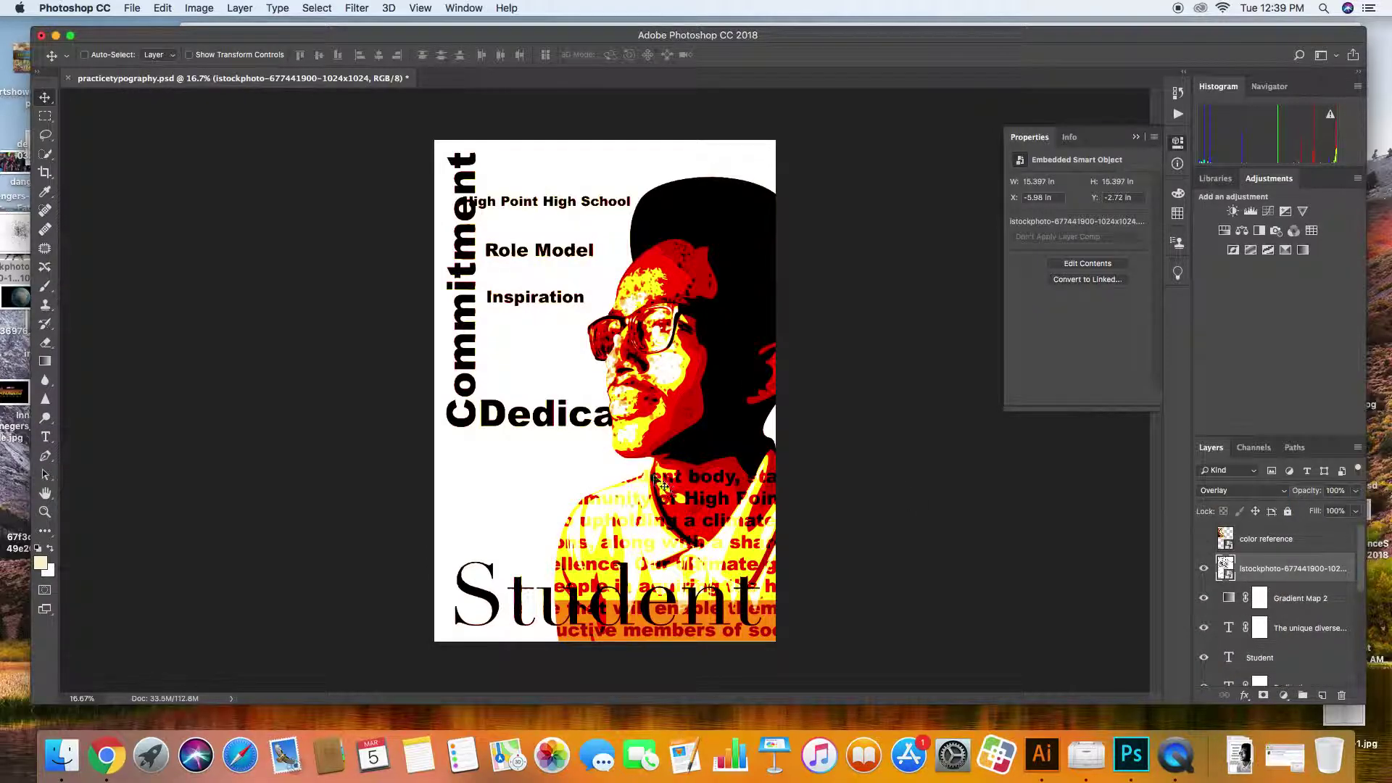
pyautogui.moveTo(570, 384); pyautogui.dragTo(632, 419)
pyautogui.moveTo(567, 359); pyautogui.dragTo(527, 338)
# - Set the splatter layer's blend mode to Multiply and reposition it at about X -5.68 in, Y -2.66 in
pyautogui.click(1242, 491)
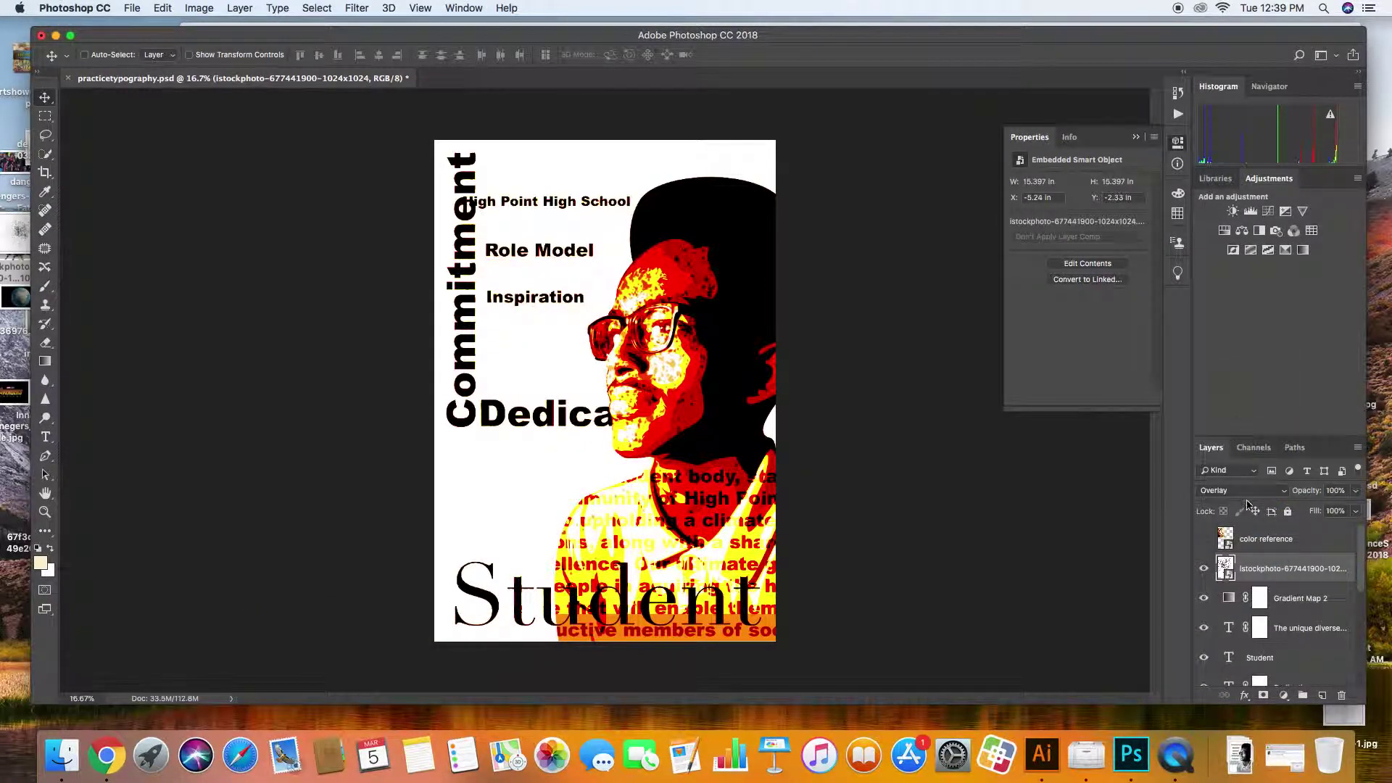
pyautogui.click(1249, 495)
pyautogui.click(1217, 379)
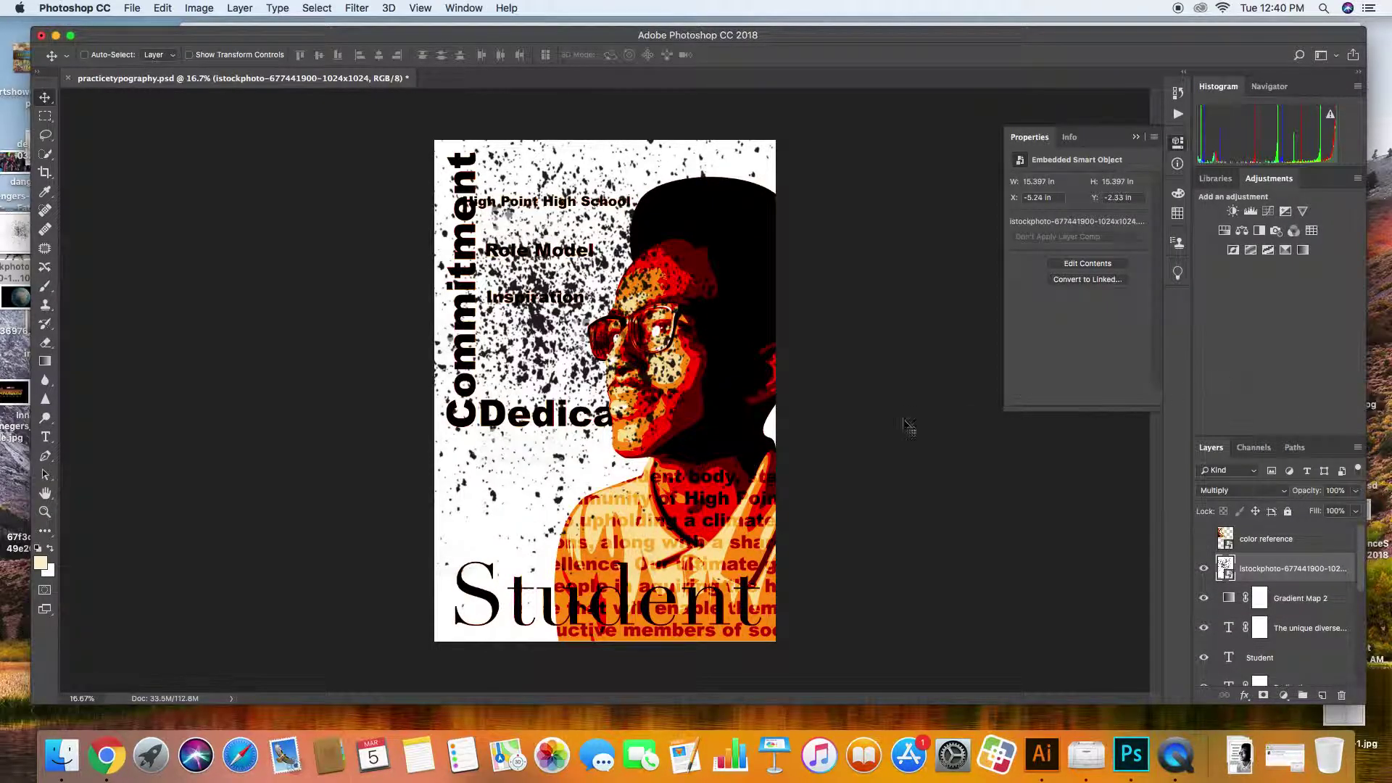
pyautogui.moveTo(520, 325); pyautogui.dragTo(524, 328)
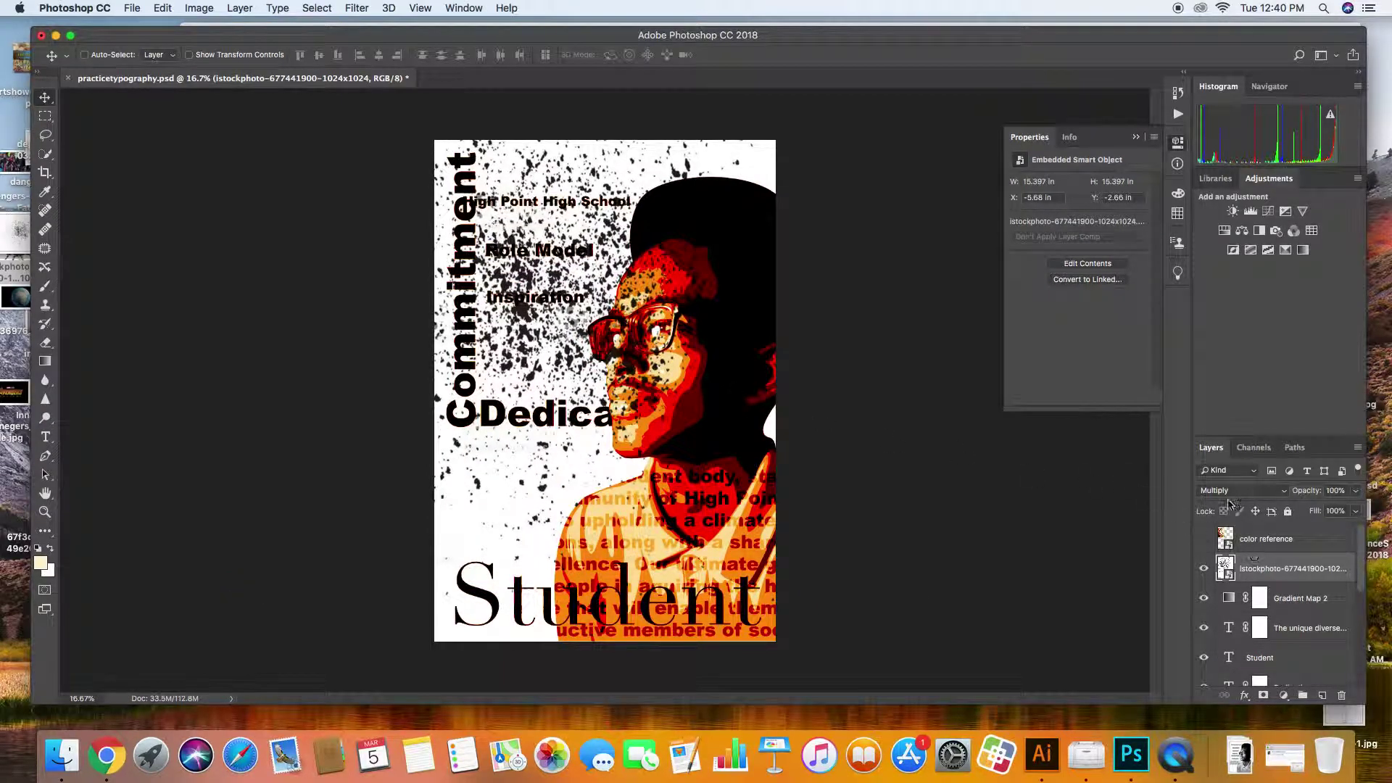
# - Try the Darken and Screen blend modes on the splatter layer, and set it back to Multiply
pyautogui.click(1230, 491)
pyautogui.click(1230, 481)
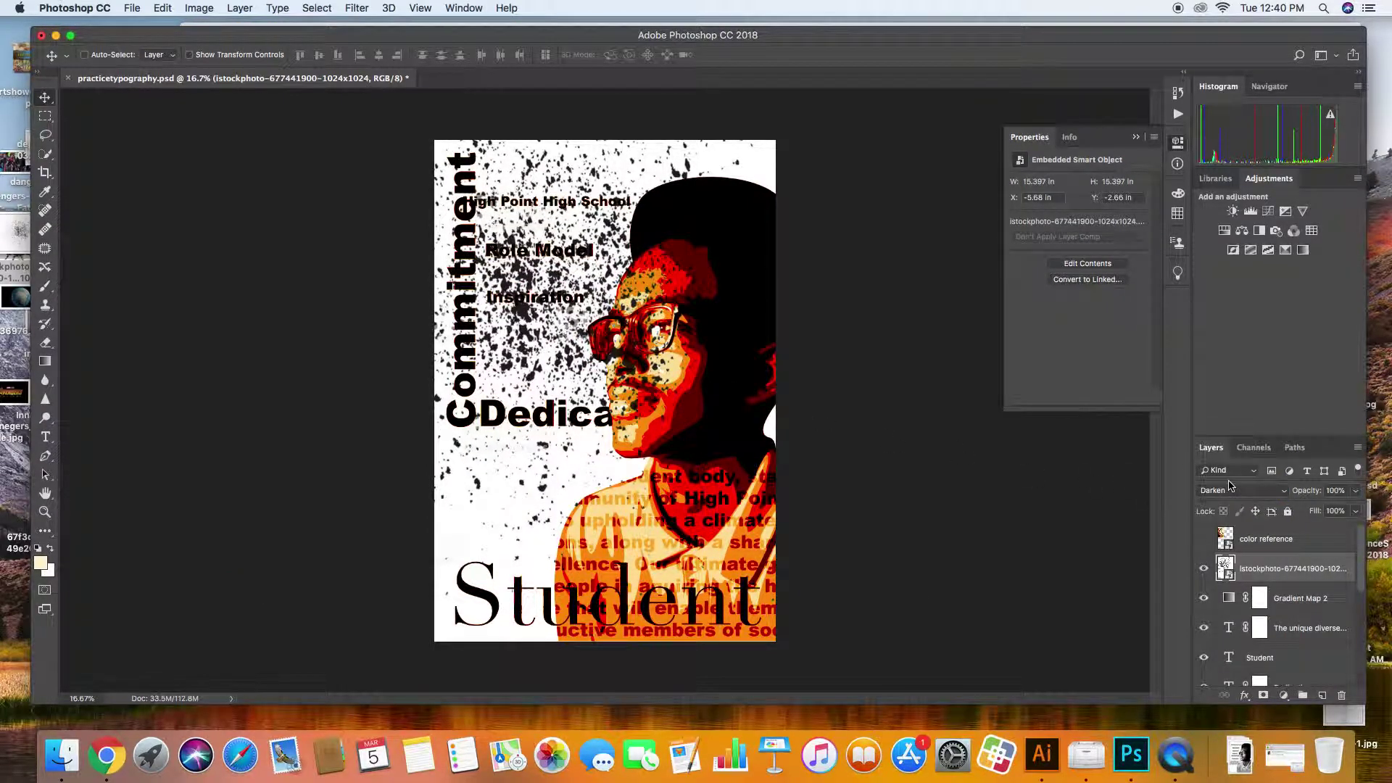
pyautogui.click(1228, 493)
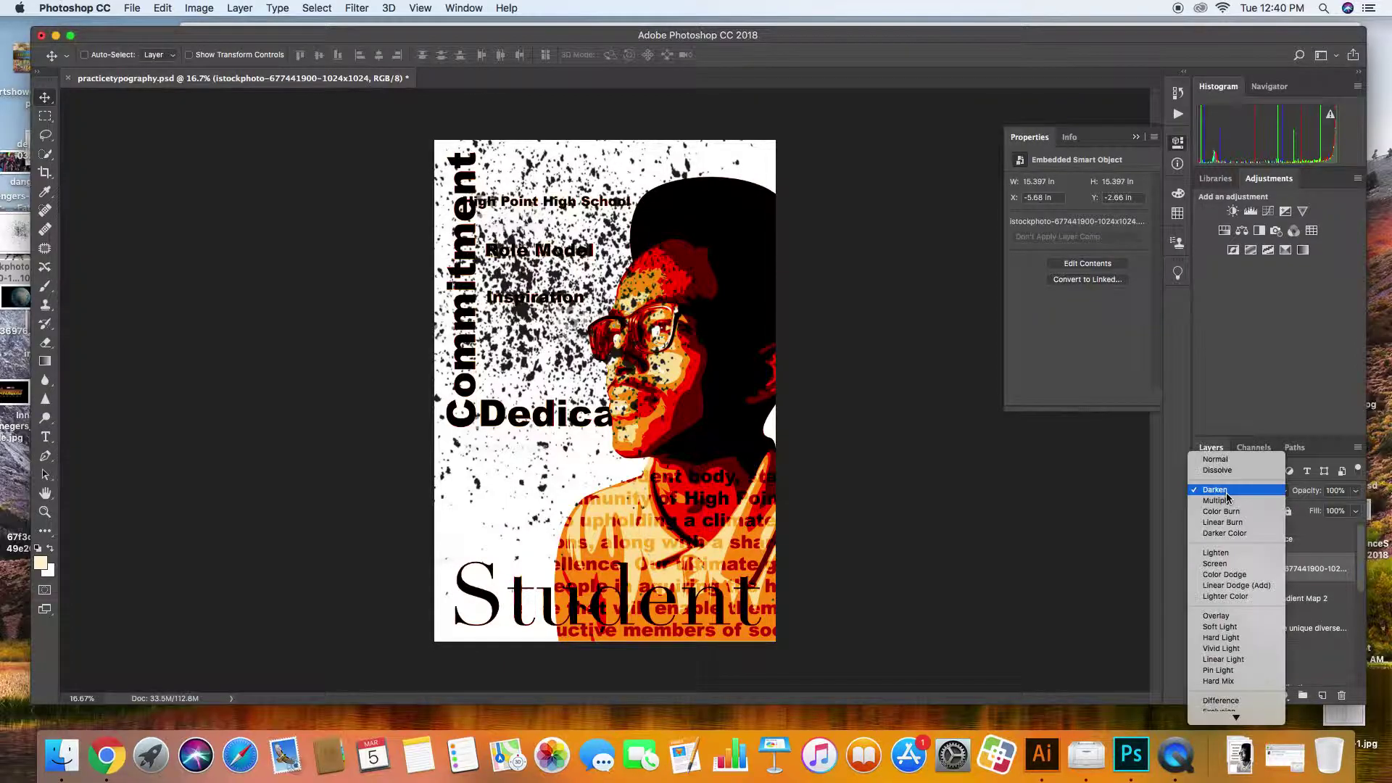
pyautogui.click(1225, 565)
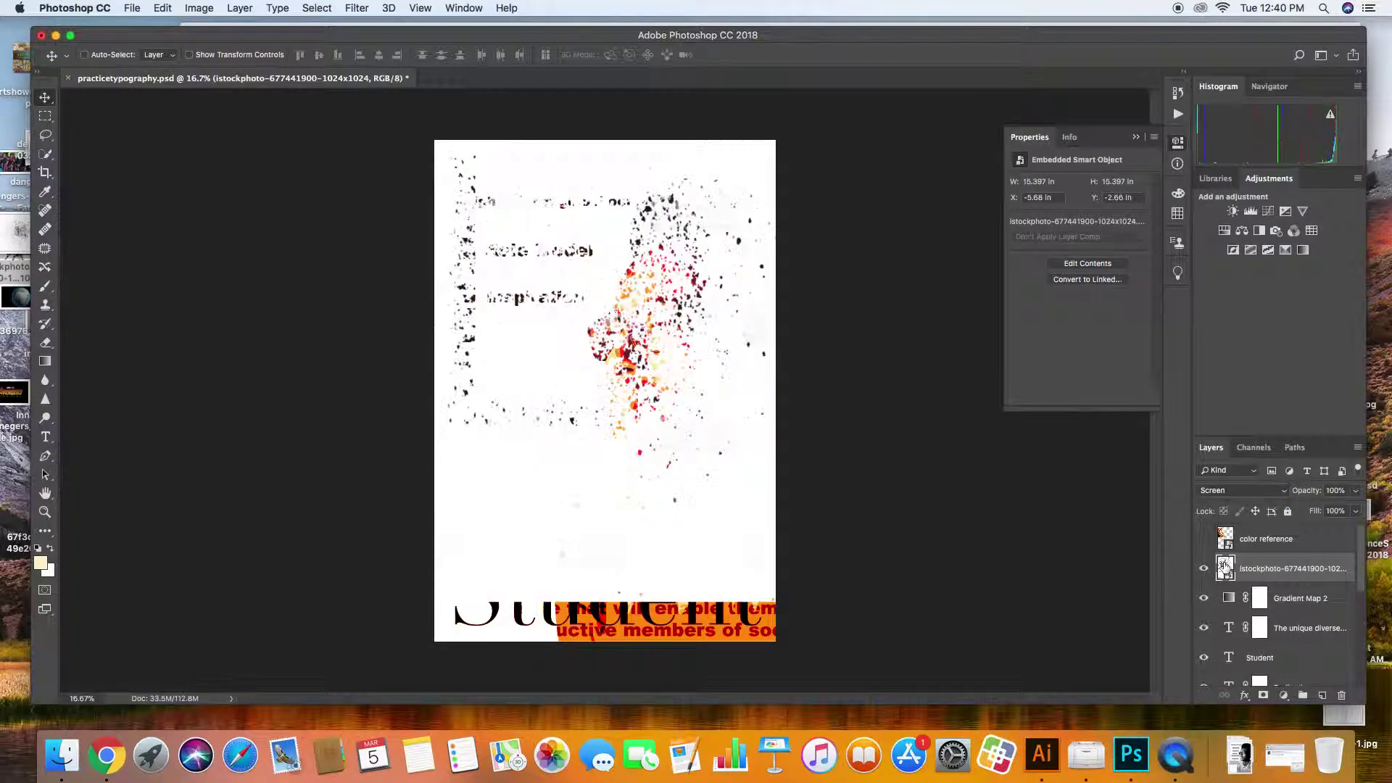
pyautogui.click(1240, 504)
pyautogui.click(1233, 438)
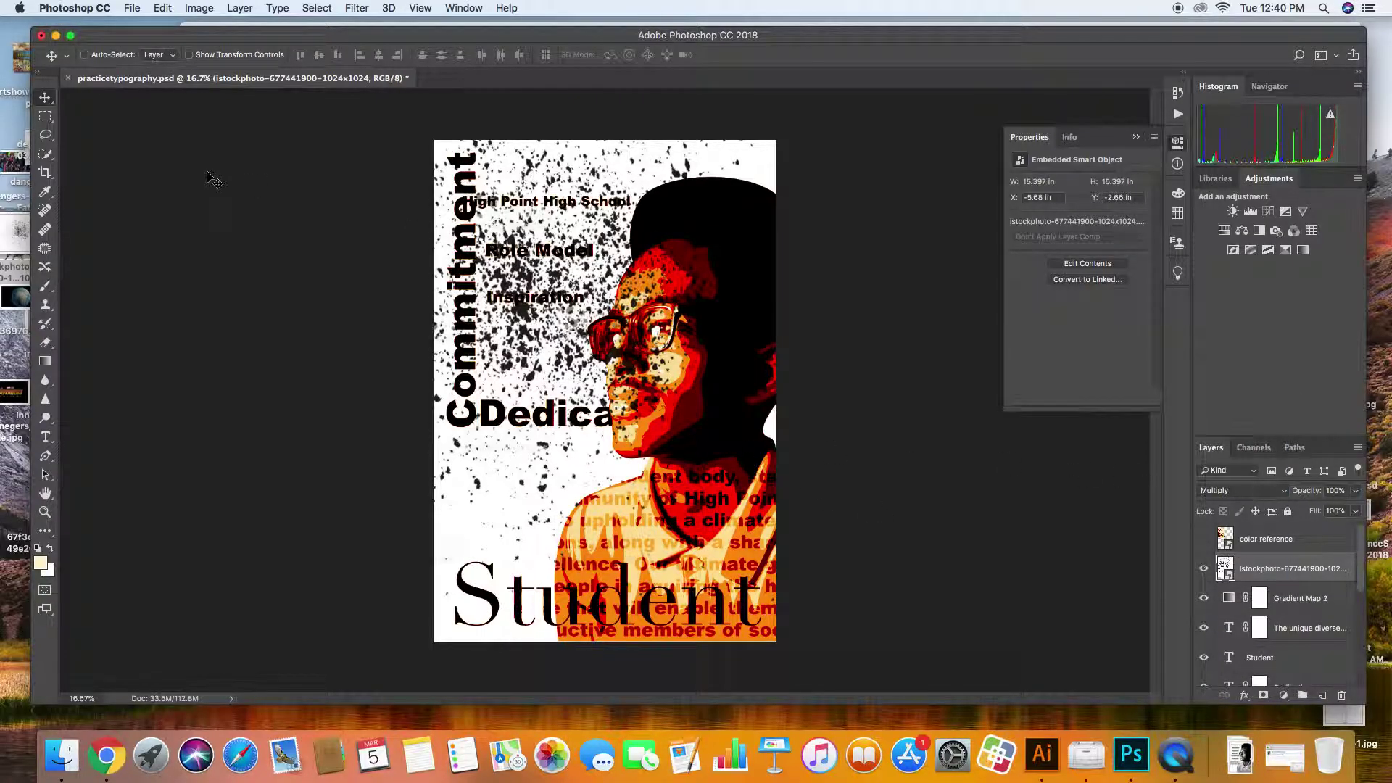
# - Add a layer mask to the splatter layer that keeps the whole splatter visible
pyautogui.click(238, 10)
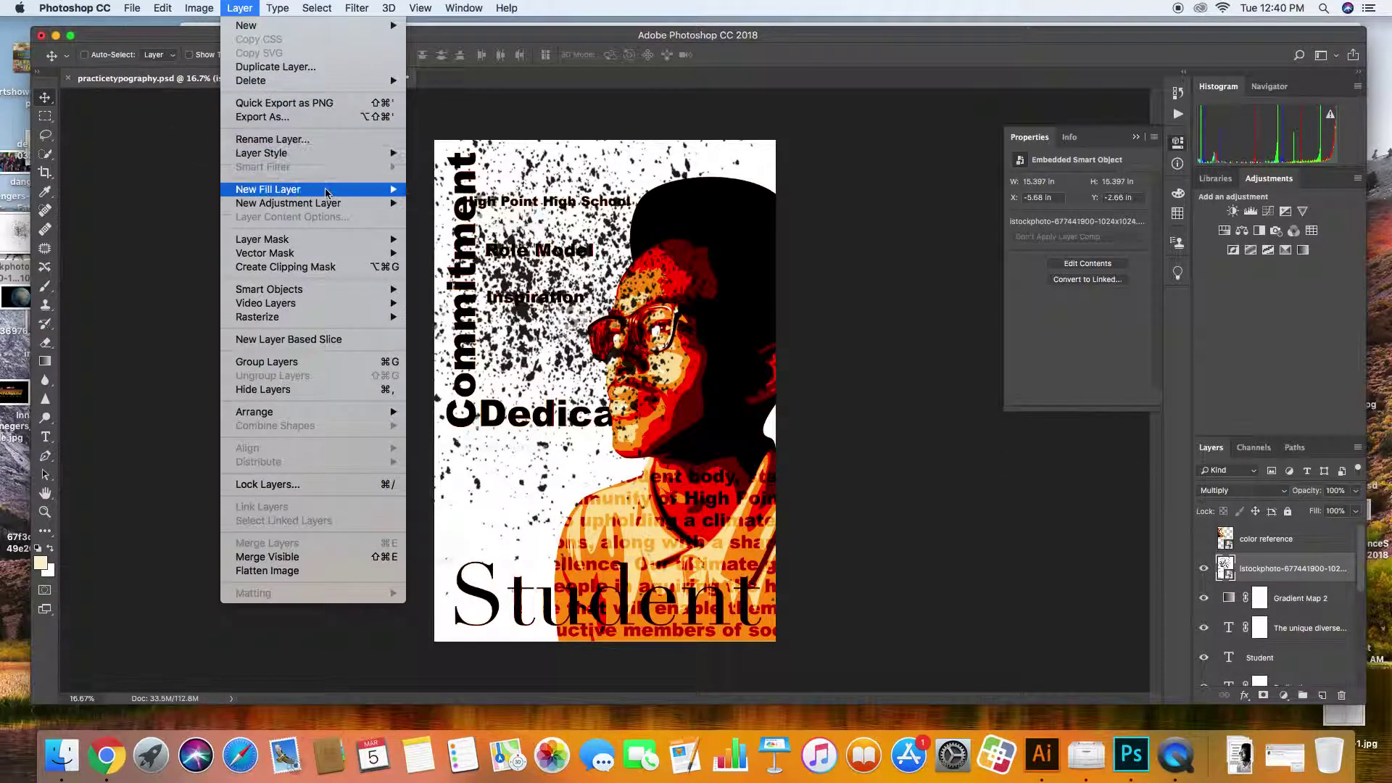
pyautogui.moveTo(333, 244)
pyautogui.click(428, 242)
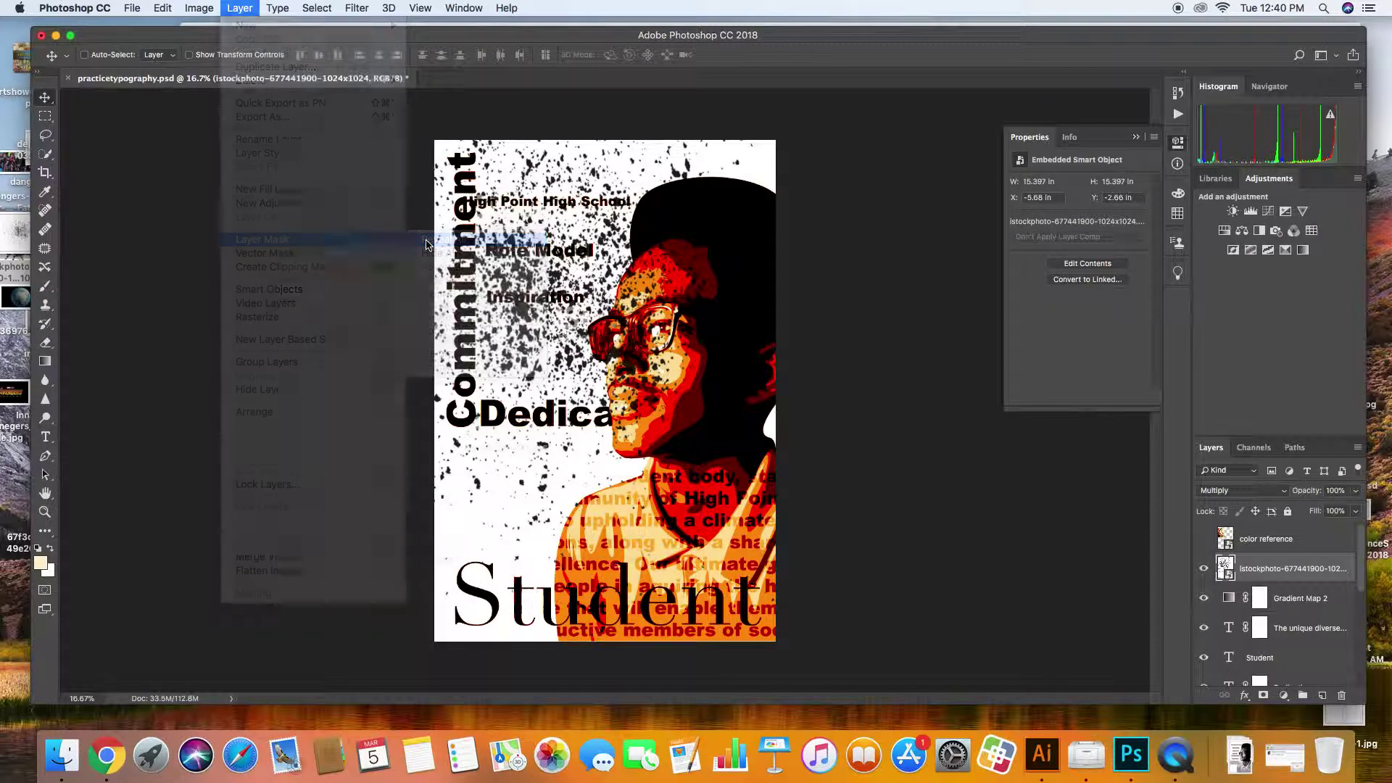
# - Paint black on the splatter layer's mask with the Brush to hide the splatter over the face, finishing with a 250 px brush
pyautogui.click(45, 287)
pyautogui.press(']')
pyautogui.press(']')
pyautogui.press(']')
pyautogui.press(']')
pyautogui.moveTo(669, 357)
pyautogui.mouseDown()
pyautogui.moveTo(666, 418)
pyautogui.moveTo(656, 336)
pyautogui.moveTo(604, 342)
pyautogui.moveTo(633, 323)
pyautogui.moveTo(628, 295)
pyautogui.moveTo(649, 262)
pyautogui.moveTo(695, 267)
pyautogui.moveTo(703, 282)
pyautogui.moveTo(671, 242)
pyautogui.mouseUp()
pyautogui.press('[')
pyautogui.press('[')
pyautogui.press('[')
pyautogui.press('[')
pyautogui.press('[')
pyautogui.press('[')
pyautogui.press('[')
pyautogui.moveTo(644, 378)
pyautogui.mouseDown()
pyautogui.moveTo(616, 385)
pyautogui.moveTo(630, 438)
pyautogui.mouseUp()
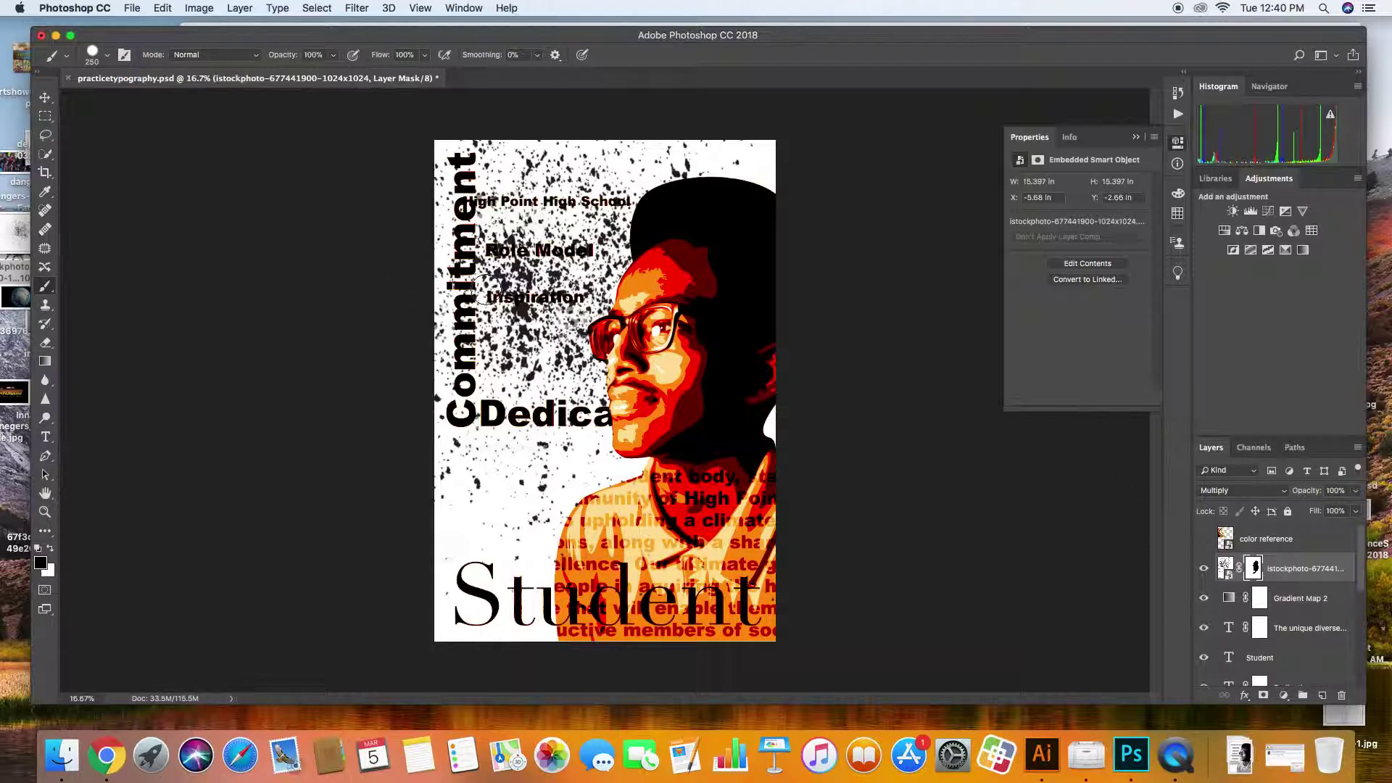
# - Lower the splatter layer's opacity to 64% and move the layer beneath Gradient Map 2
pyautogui.click(1356, 494)
pyautogui.moveTo(1347, 512)
pyautogui.mouseDown()
pyautogui.moveTo(1309, 512)
pyautogui.moveTo(1333, 512)
pyautogui.mouseUp()
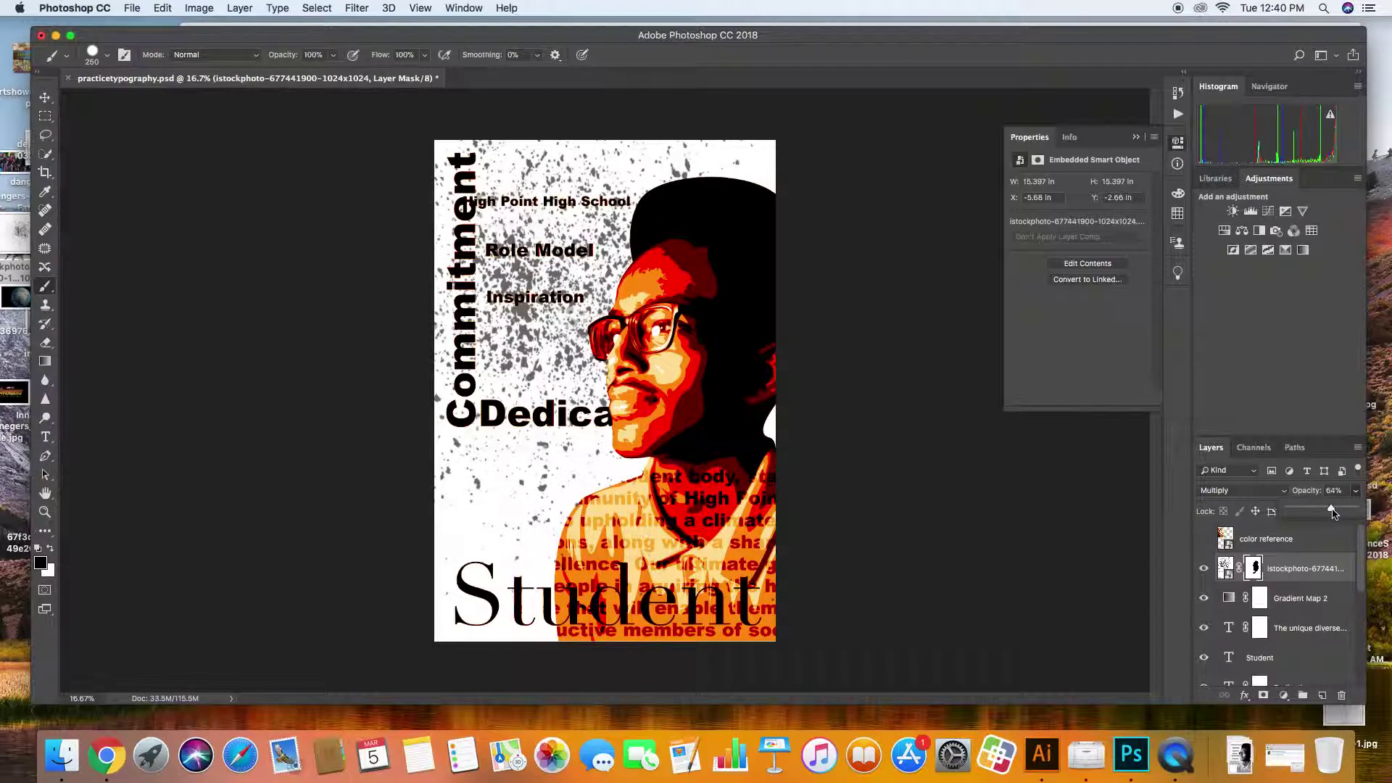
pyautogui.moveTo(1222, 571); pyautogui.dragTo(1224, 602)
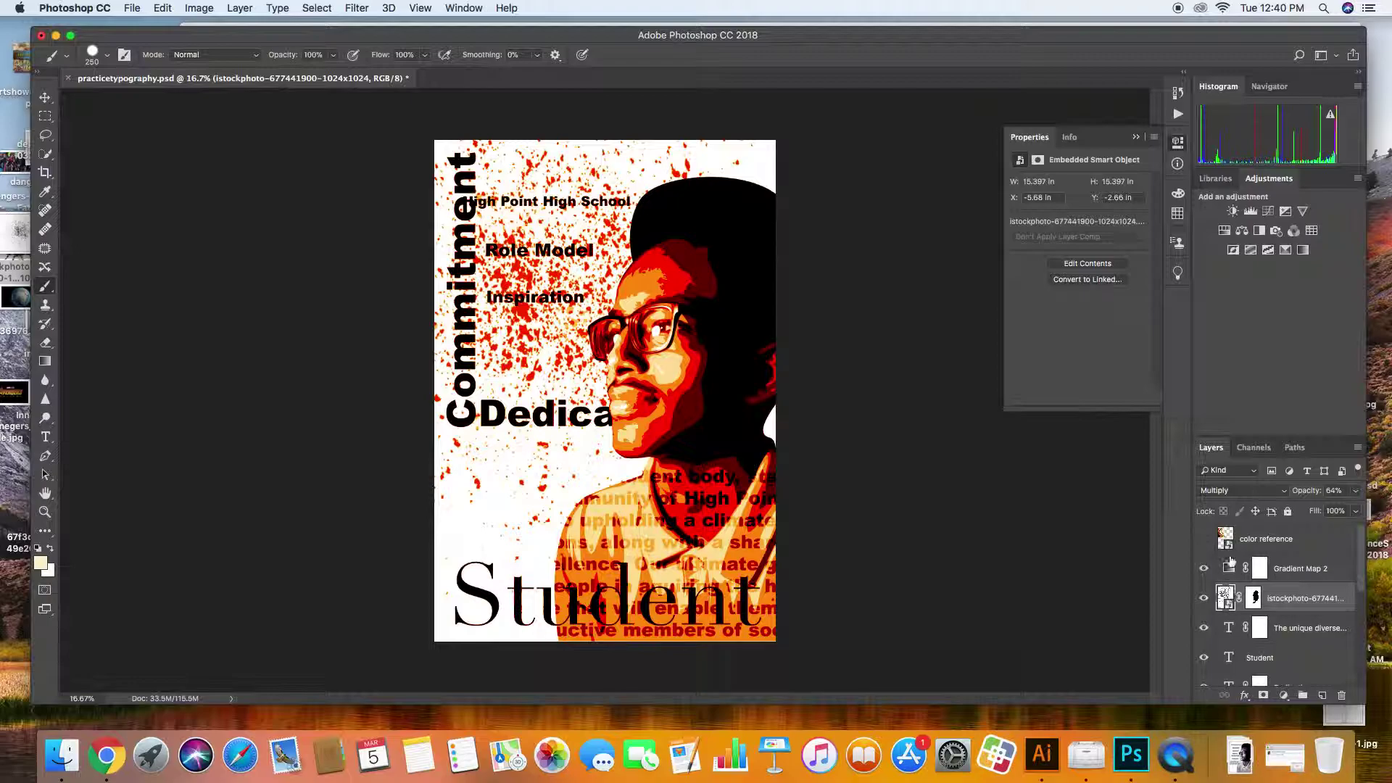
# - Reduce the splatter layer's opacity to 45%
pyautogui.moveTo(1225, 596)
pyautogui.mouseDown()
pyautogui.moveTo(1227, 567)
pyautogui.moveTo(1226, 599)
pyautogui.mouseUp()
pyautogui.moveTo(1359, 494); pyautogui.dragTo(1319, 512)
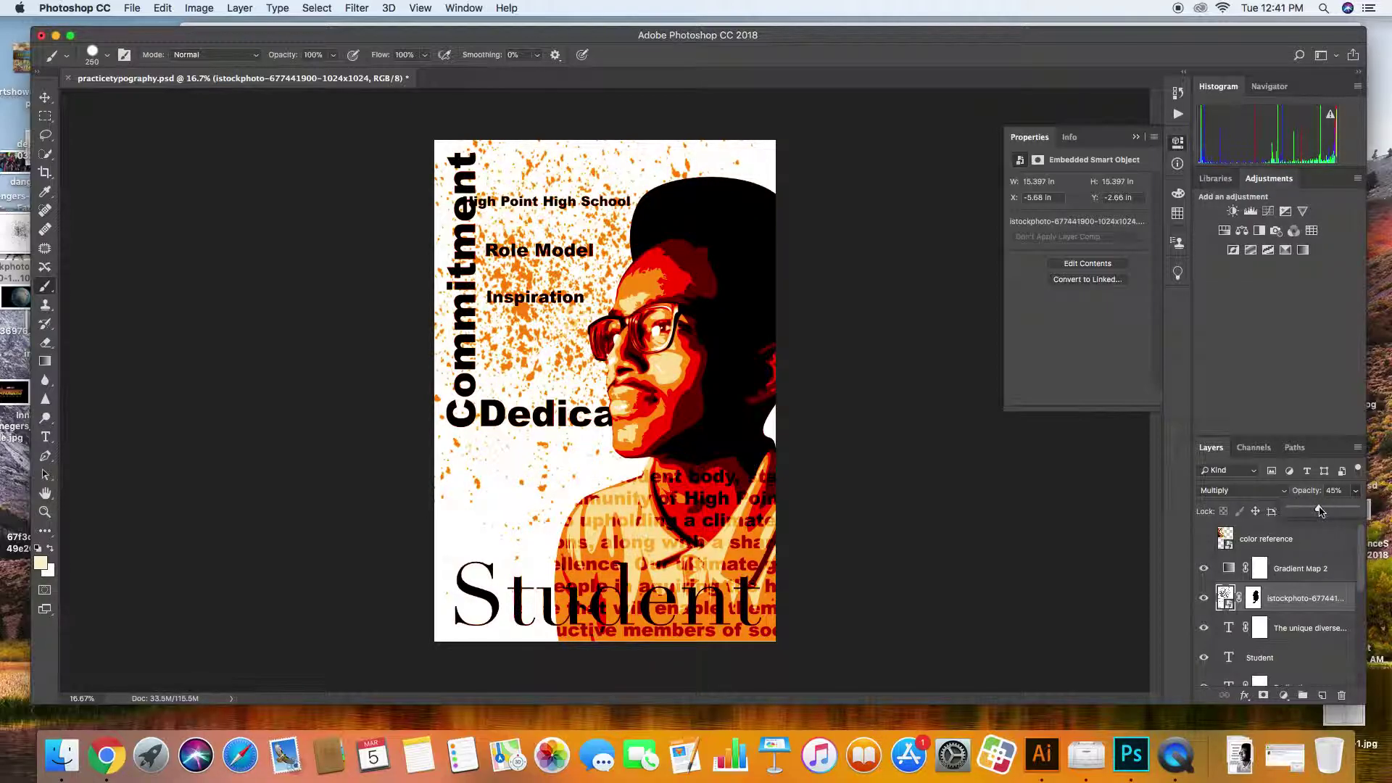
pyautogui.click(1328, 594)
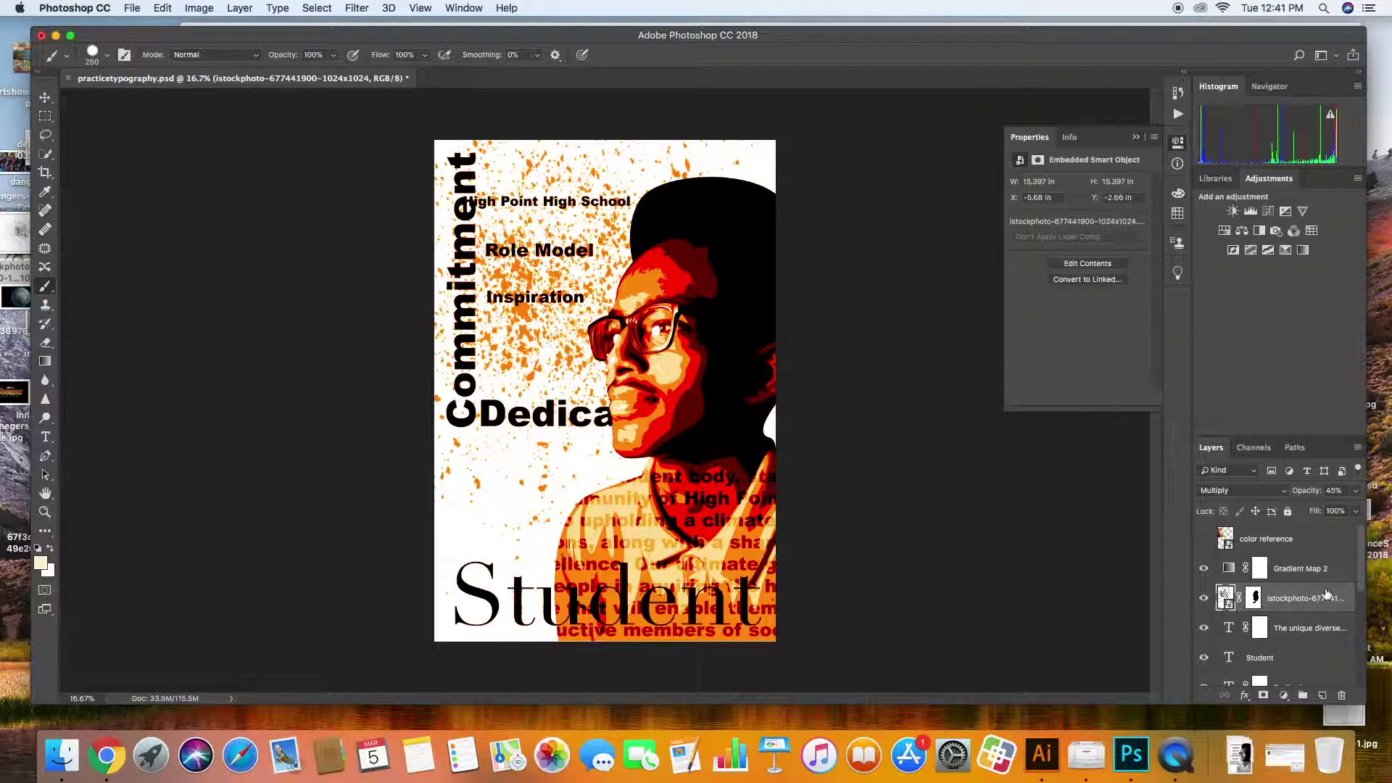